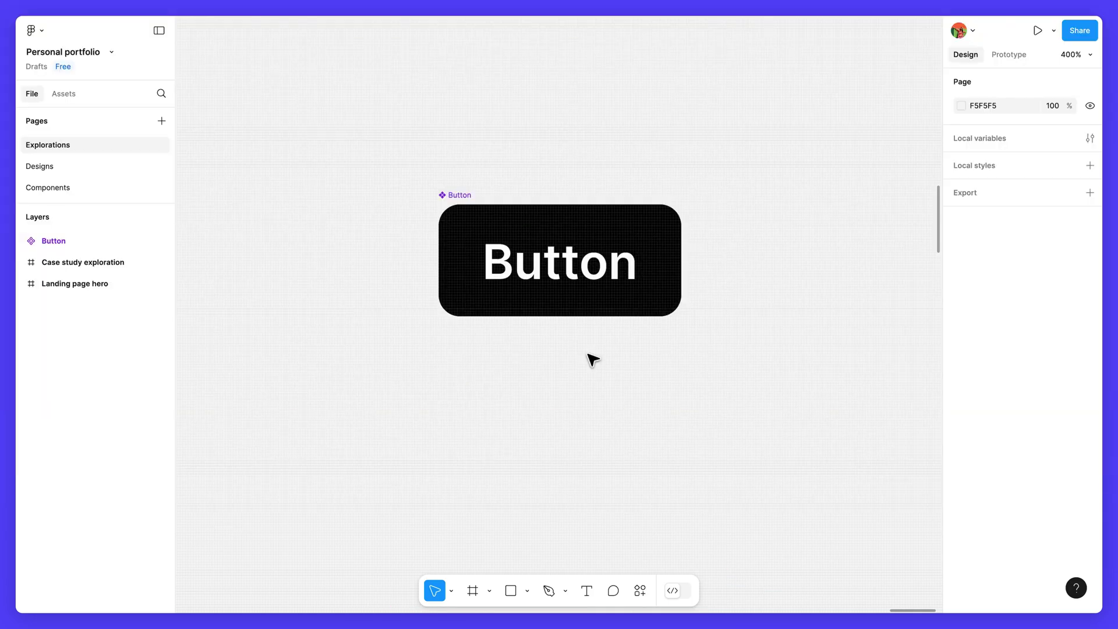
Step: Give the Button component an 8 corner radius, then deselect and reset the zoom to 100%
{"action": "left_click", "coordinate": [592, 304]}
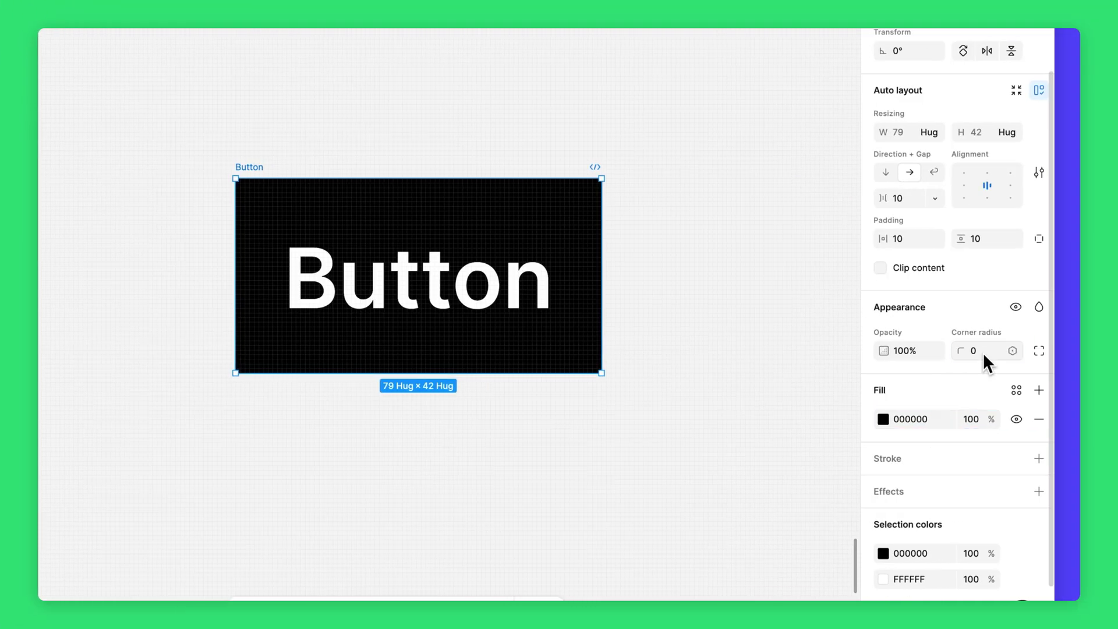
{"action": "left_click", "coordinate": [982, 351]}
{"action": "type", "text": "8"}
{"action": "key", "text": "Return"}
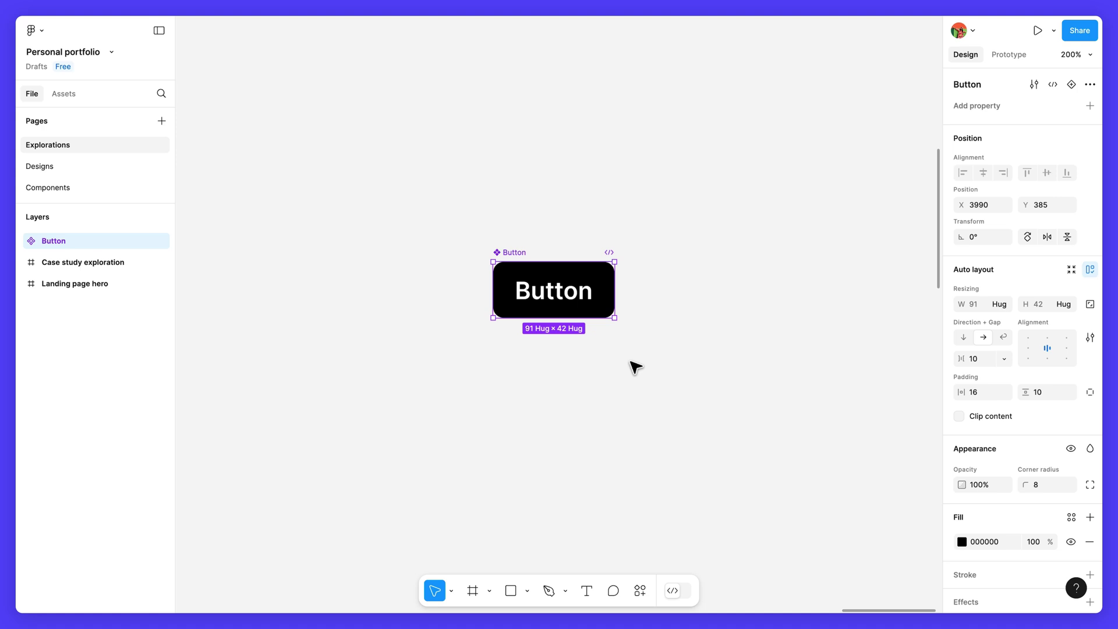
{"action": "left_click", "coordinate": [635, 367]}
{"action": "key", "text": "shift+0"}
{"action": "scroll", "coordinate": [792, 379], "scroll_direction": "right", "scroll_amount": 10}
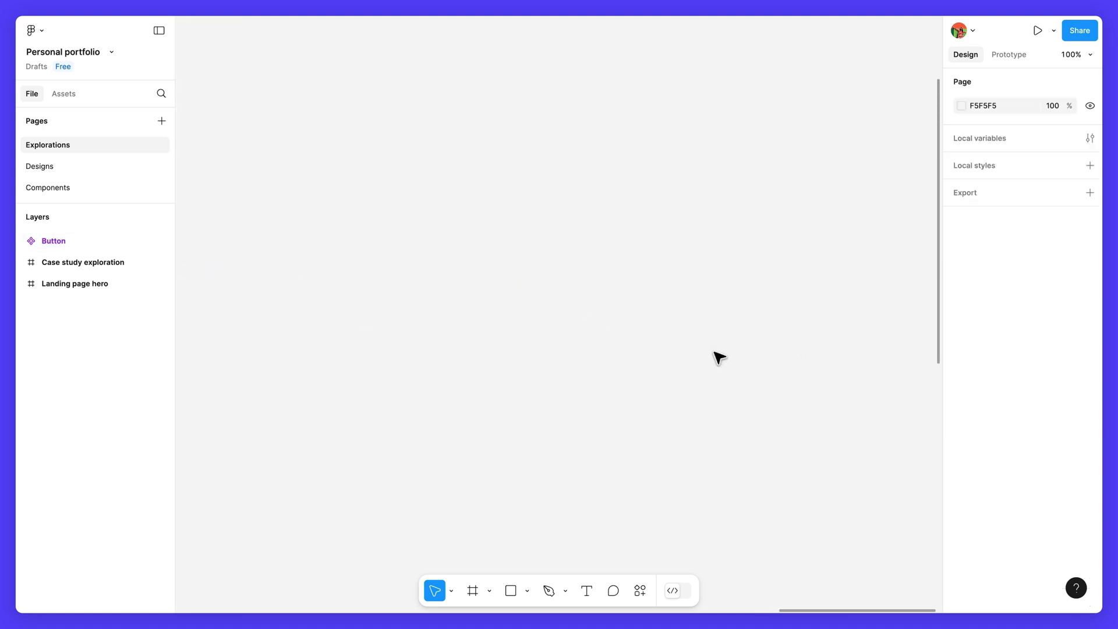
Step: Add a text layer reading 'Project title' on the empty canvas
{"action": "left_click", "coordinate": [588, 591]}
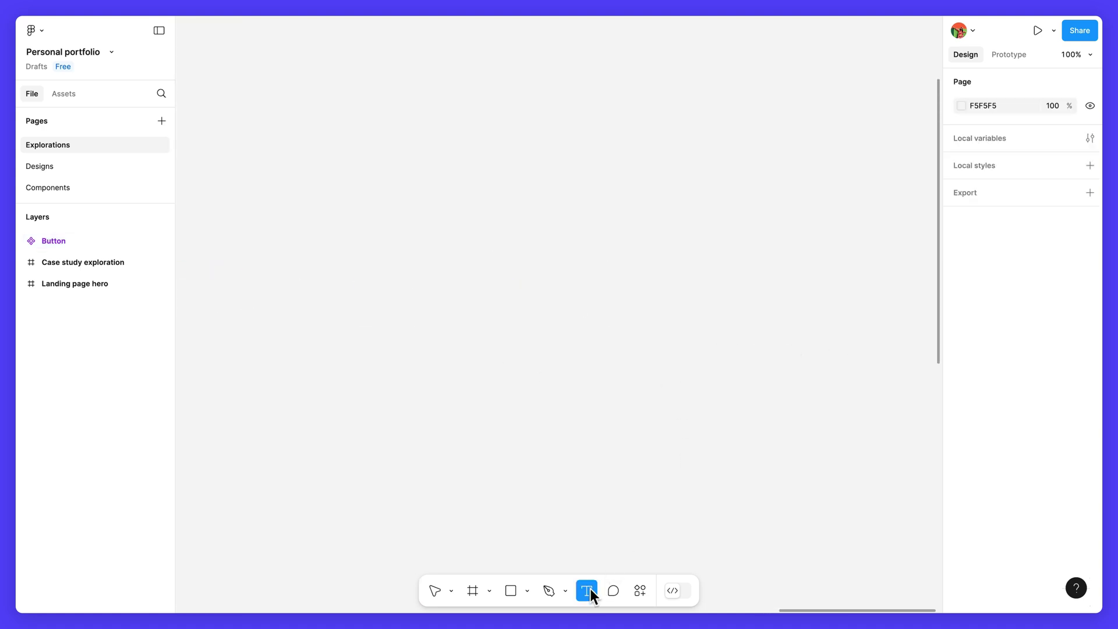
{"action": "left_click", "coordinate": [524, 295]}
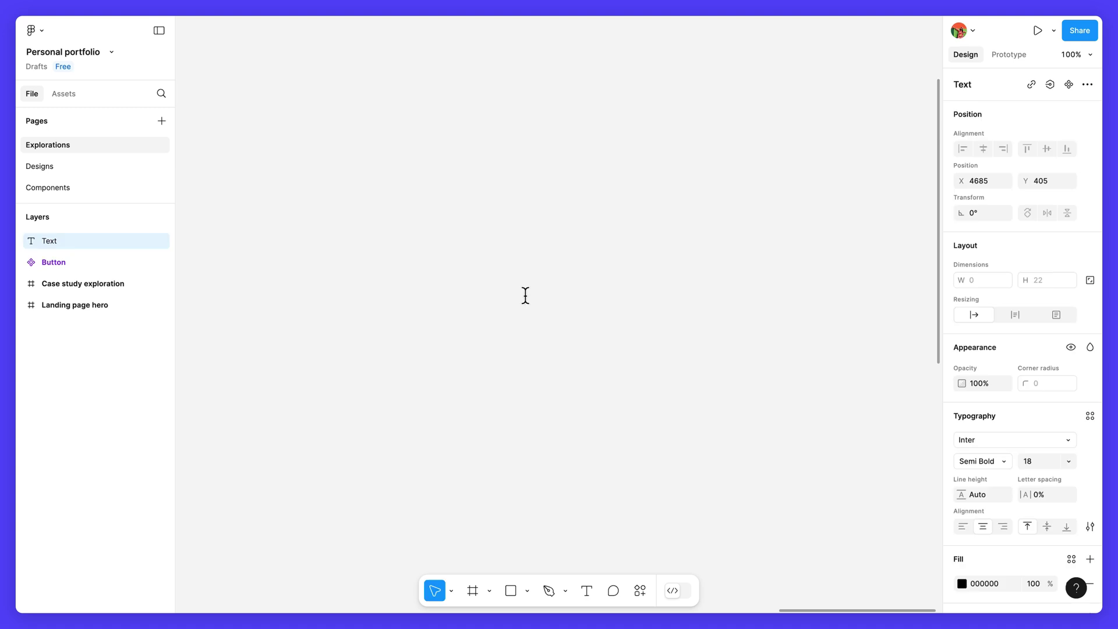
{"action": "type", "text": "Project titl"}
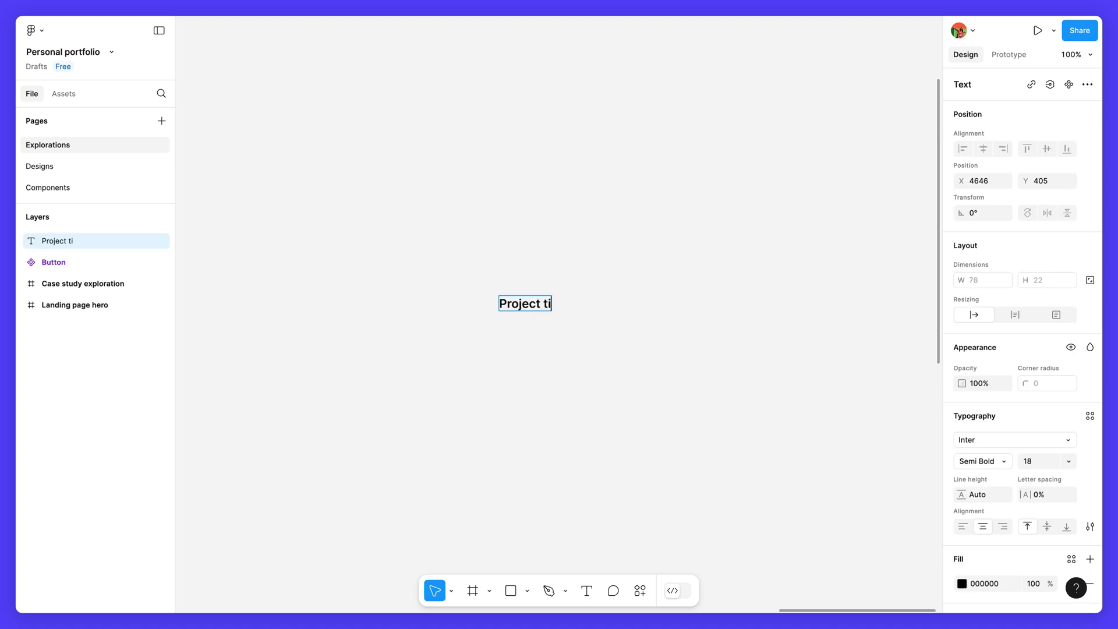
{"action": "type", "text": "e"}
{"action": "key", "text": "Escape"}
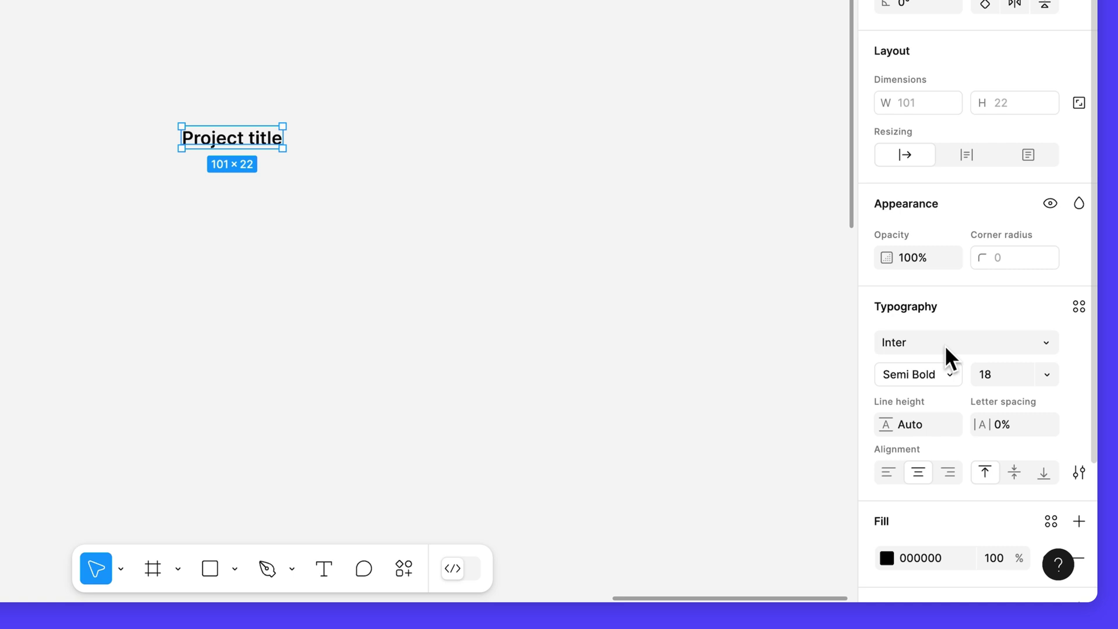
Step: Set the title to font size 25 with line height 38, aligned left
{"action": "left_click", "coordinate": [987, 373]}
{"action": "type", "text": "25"}
{"action": "key", "text": "Return"}
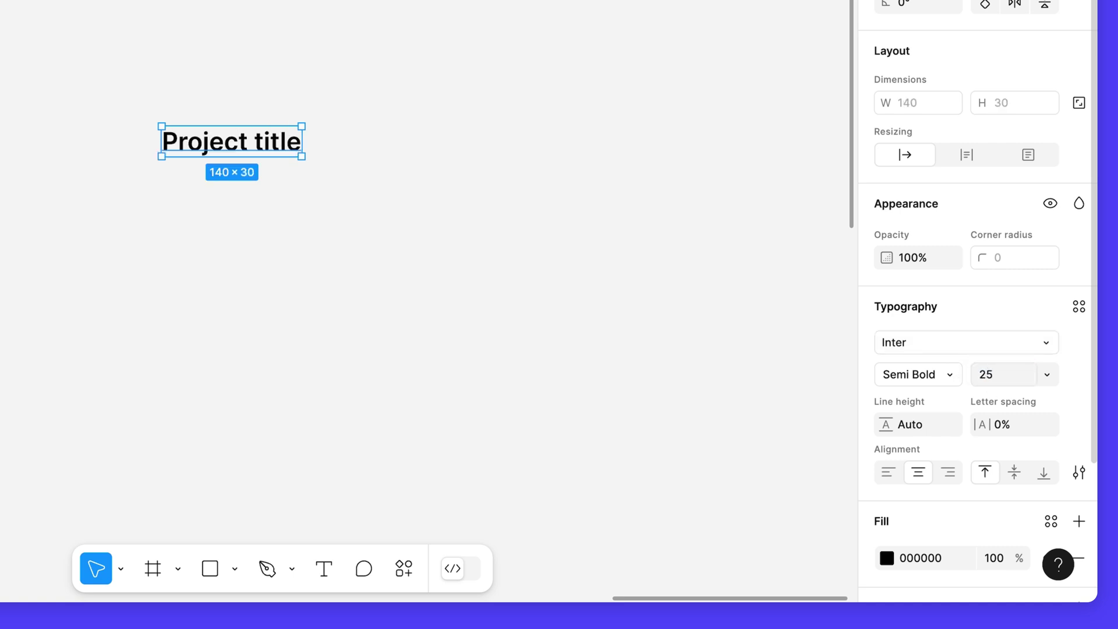
{"action": "left_click", "coordinate": [924, 421]}
{"action": "type", "text": "38"}
{"action": "key", "text": "Return"}
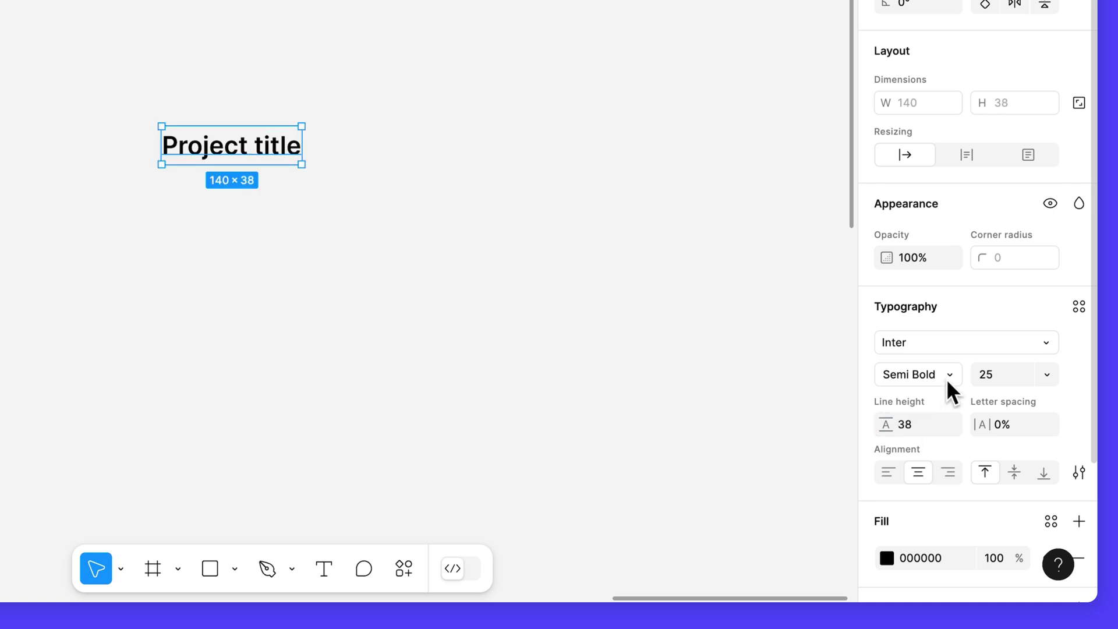
{"action": "left_click", "coordinate": [893, 469]}
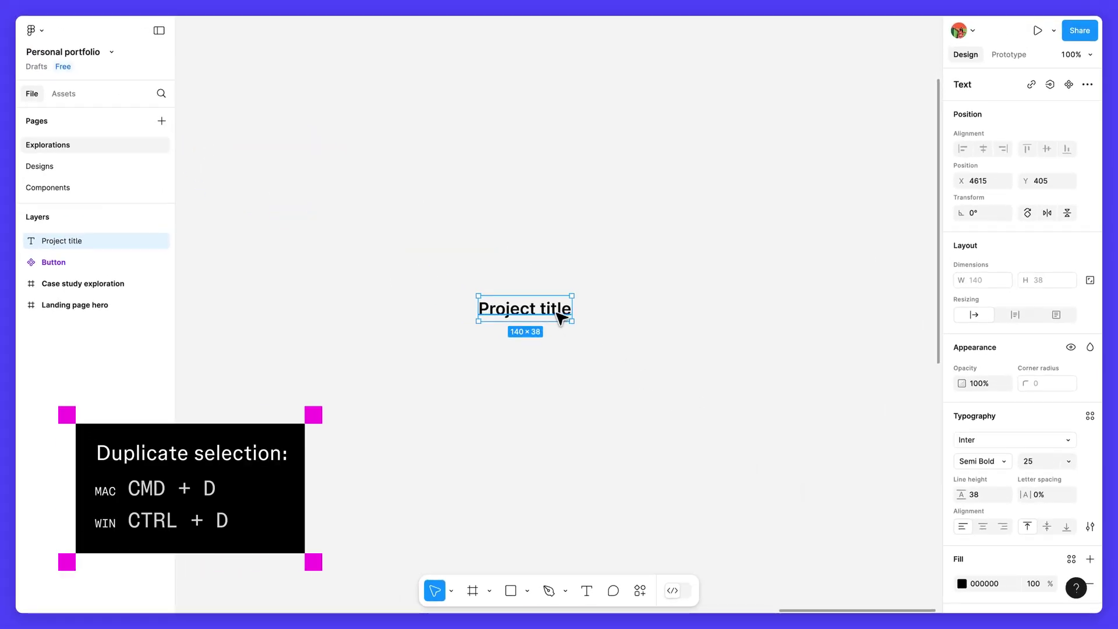
Step: Duplicate the title below itself and retype it as the short, catchy project description
{"action": "key", "text": "ctrl+d"}
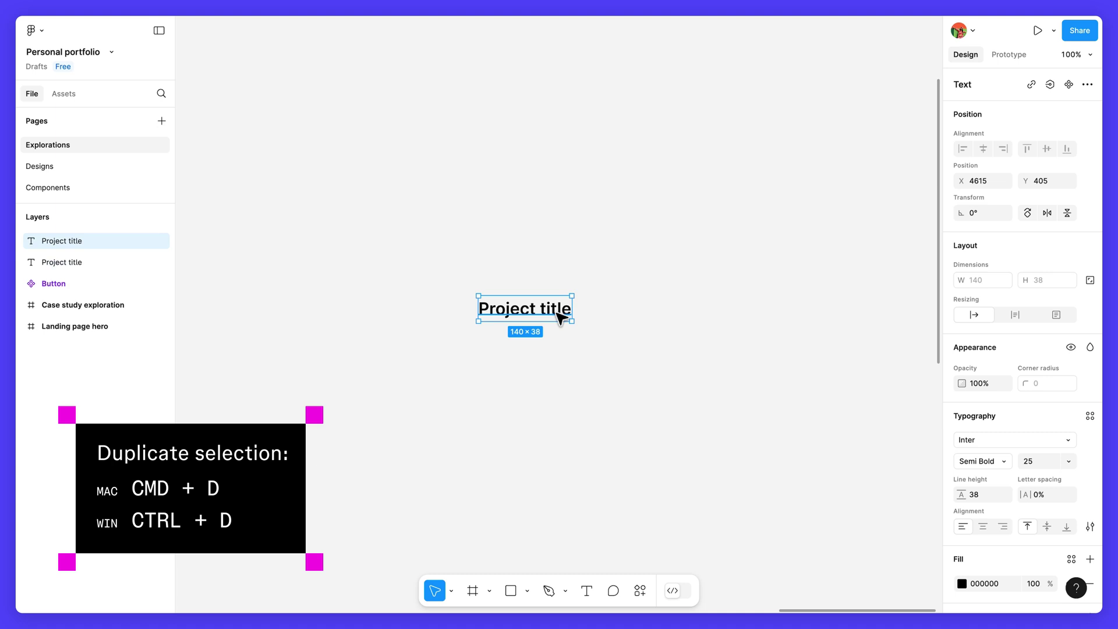
{"action": "left_click_drag", "start_coordinate": [556, 312], "coordinate": [555, 358]}
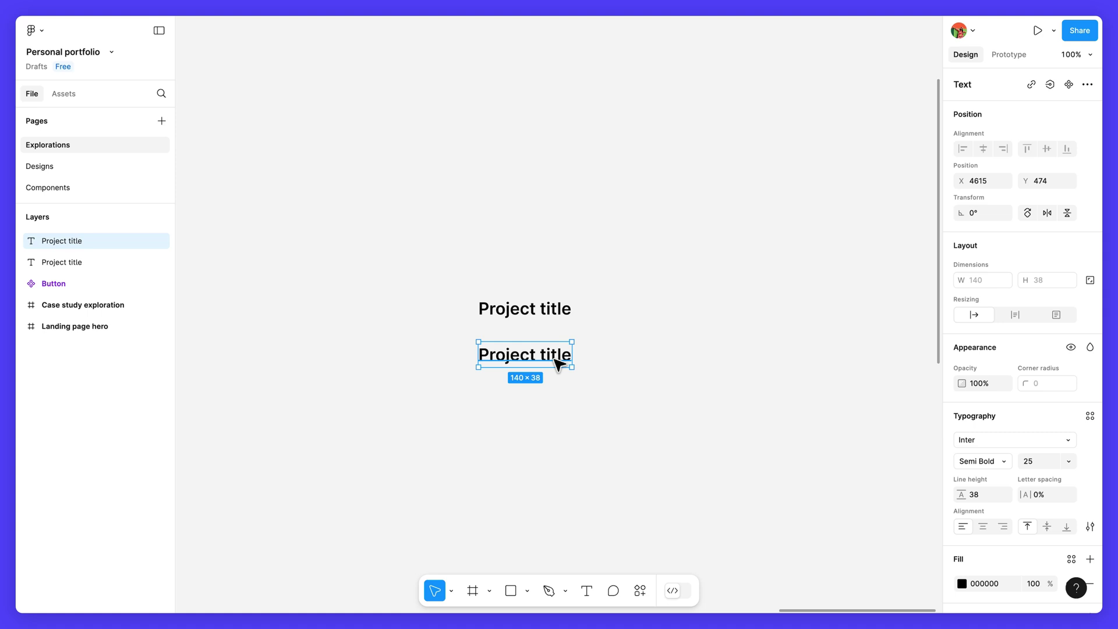
{"action": "key", "text": "minus"}
{"action": "scroll", "coordinate": [553, 309], "scroll_direction": "down", "scroll_amount": 3}
{"action": "key", "text": "Return"}
{"action": "type", "text": "A short project description designed to be catchy and hook a potential reader. Keep it brief,"}
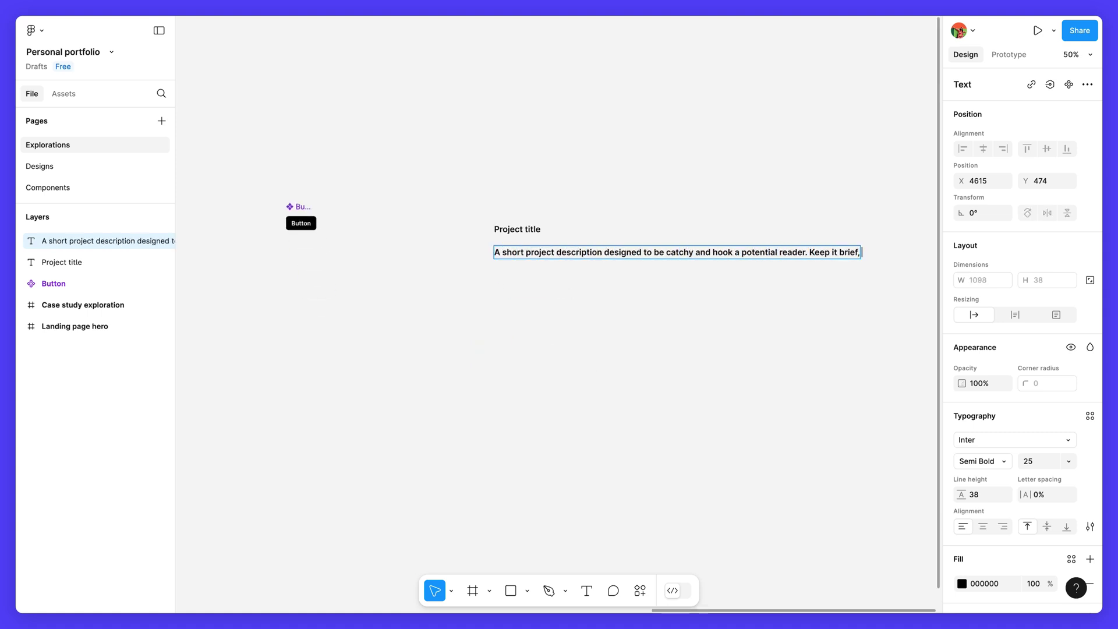
{"action": "type", "text": " but also this is your chance to convince someone to read about this project."}
{"action": "key", "text": "Escape"}
Step: Set the description to Medium weight at font size 20
{"action": "left_click_drag", "start_coordinate": [495, 321], "coordinate": [560, 318]}
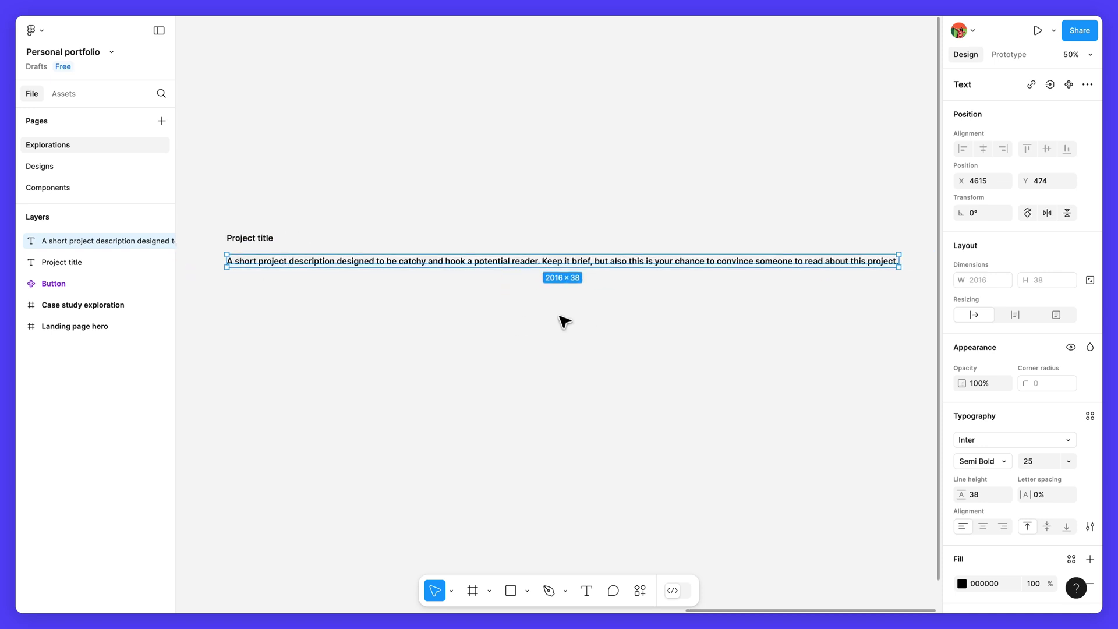
{"action": "left_click", "coordinate": [984, 461]}
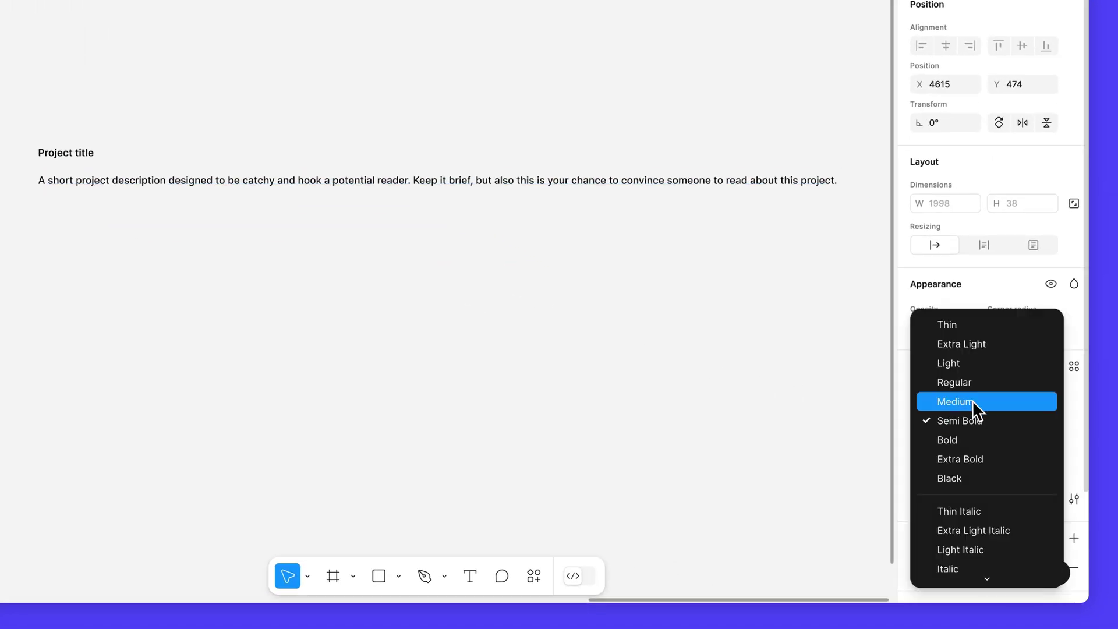
{"action": "left_click", "coordinate": [972, 401]}
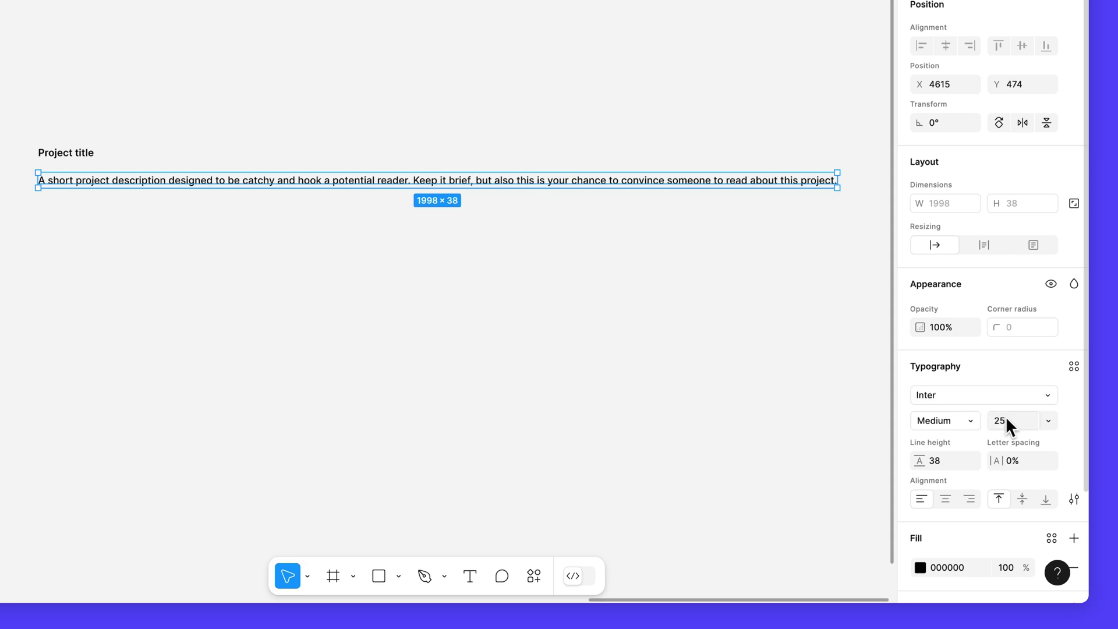
{"action": "type", "text": "20"}
{"action": "key", "text": "Return"}
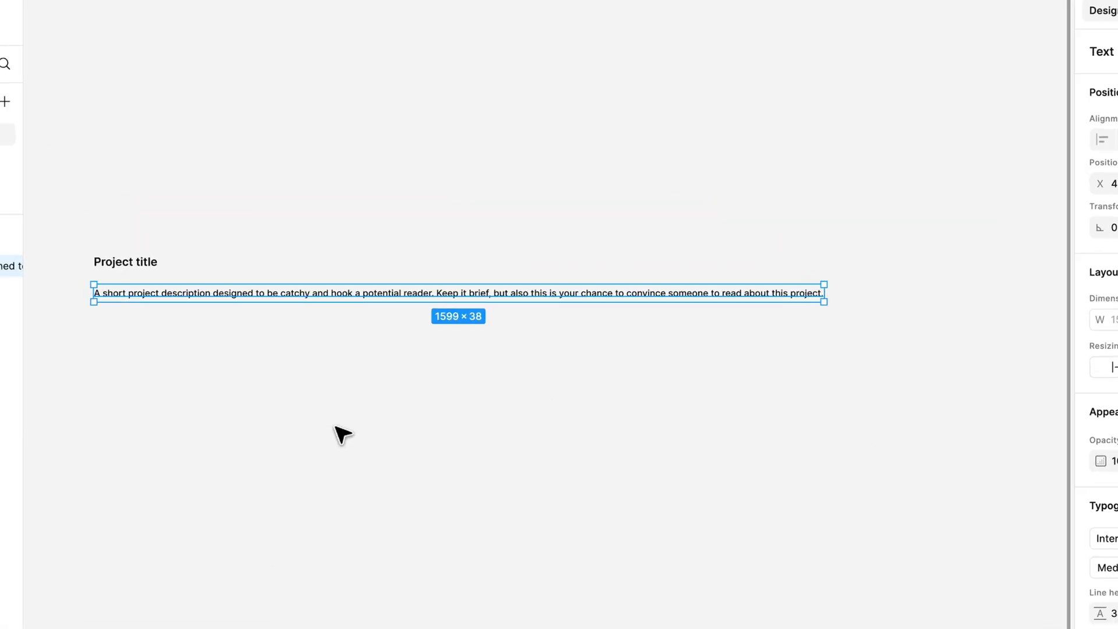
Step: Copy the Button component to a spot just below the description
{"action": "scroll", "coordinate": [282, 382], "scroll_direction": "up", "scroll_amount": 5}
{"action": "left_click", "coordinate": [174, 189]}
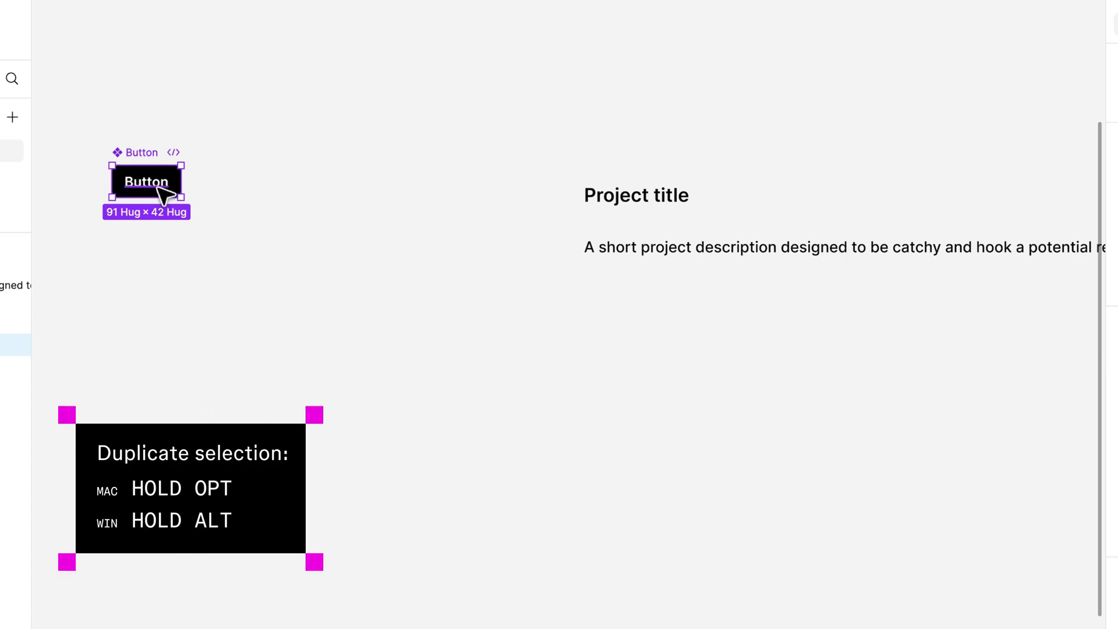
{"action": "key", "text": "alt"}
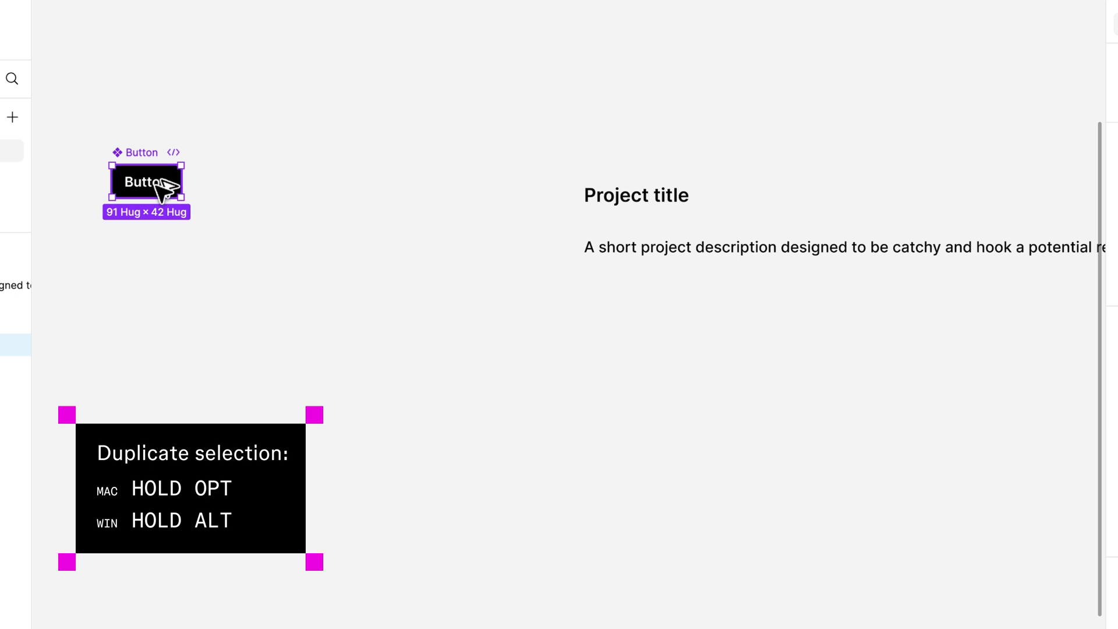
{"action": "left_click_drag", "start_coordinate": [159, 186], "coordinate": [633, 324]}
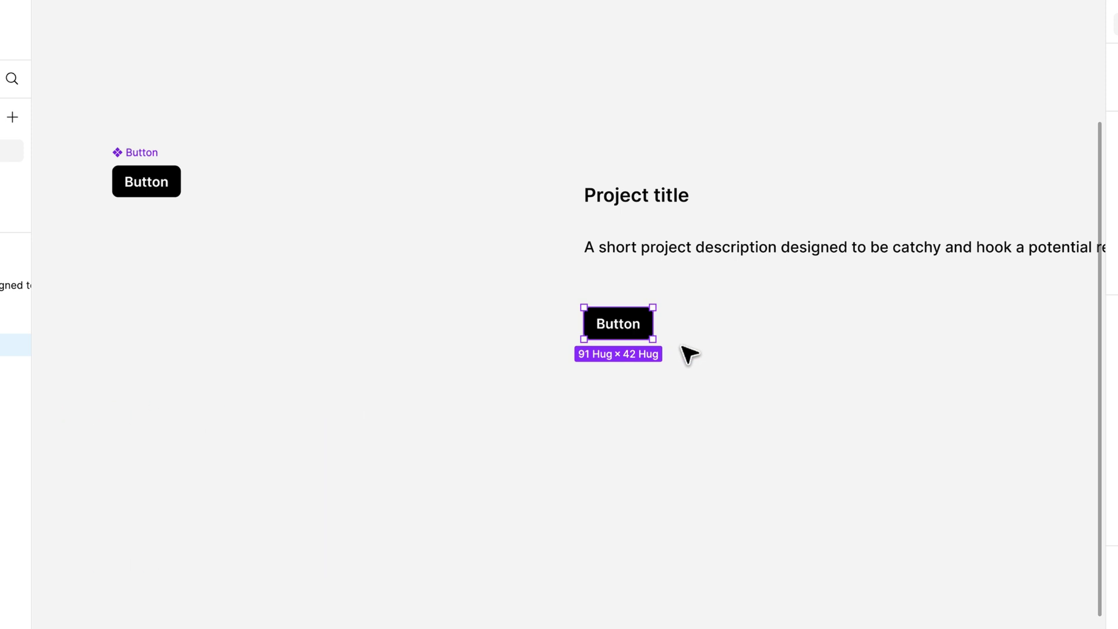
Step: Move the title, description and Button copy together down and to the right
{"action": "left_click_drag", "start_coordinate": [694, 365], "coordinate": [559, 165]}
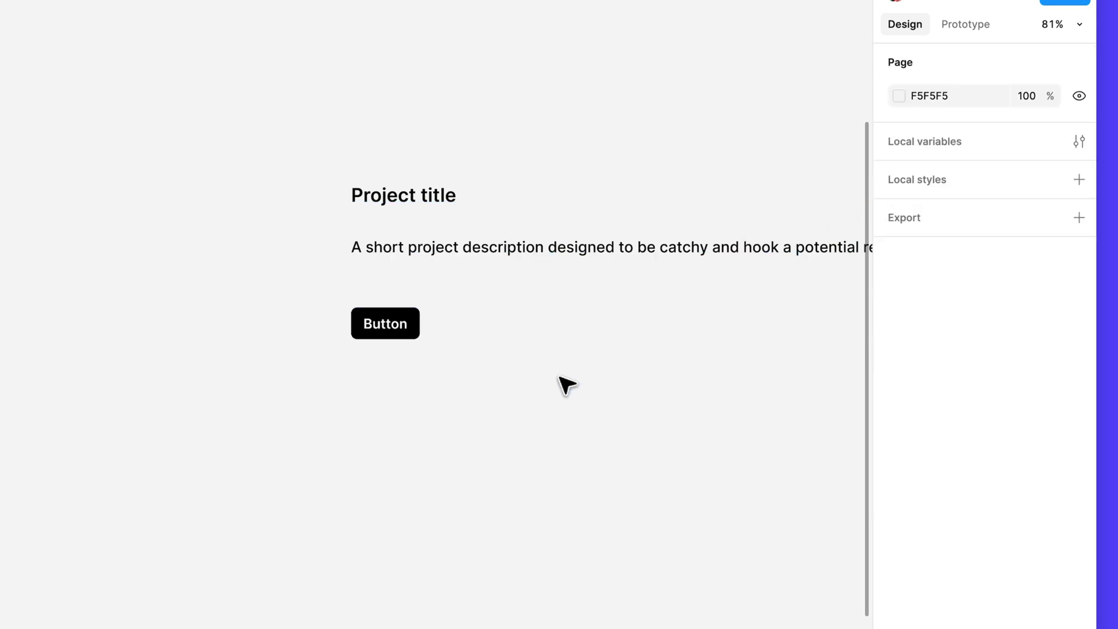
{"action": "scroll", "coordinate": [603, 448], "scroll_direction": "down", "scroll_amount": 3}
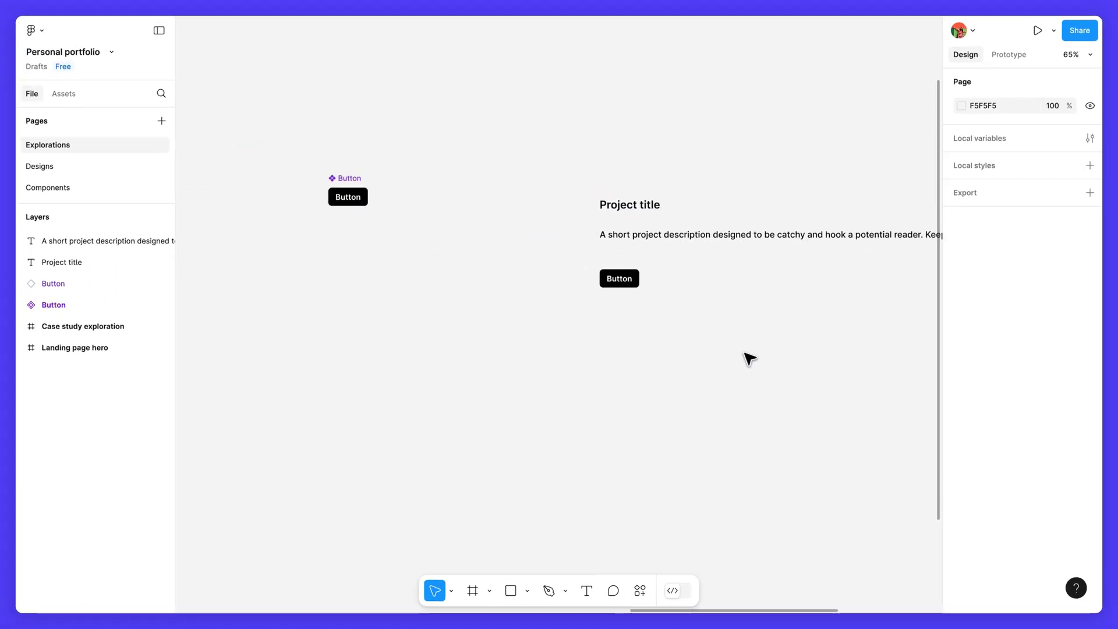
{"action": "left_click_drag", "start_coordinate": [749, 357], "coordinate": [616, 180]}
{"action": "scroll", "coordinate": [611, 292], "scroll_direction": "right", "scroll_amount": 3}
{"action": "scroll", "coordinate": [611, 292], "scroll_direction": "down", "scroll_amount": 1}
{"action": "left_click_drag", "start_coordinate": [542, 209], "coordinate": [624, 302]}
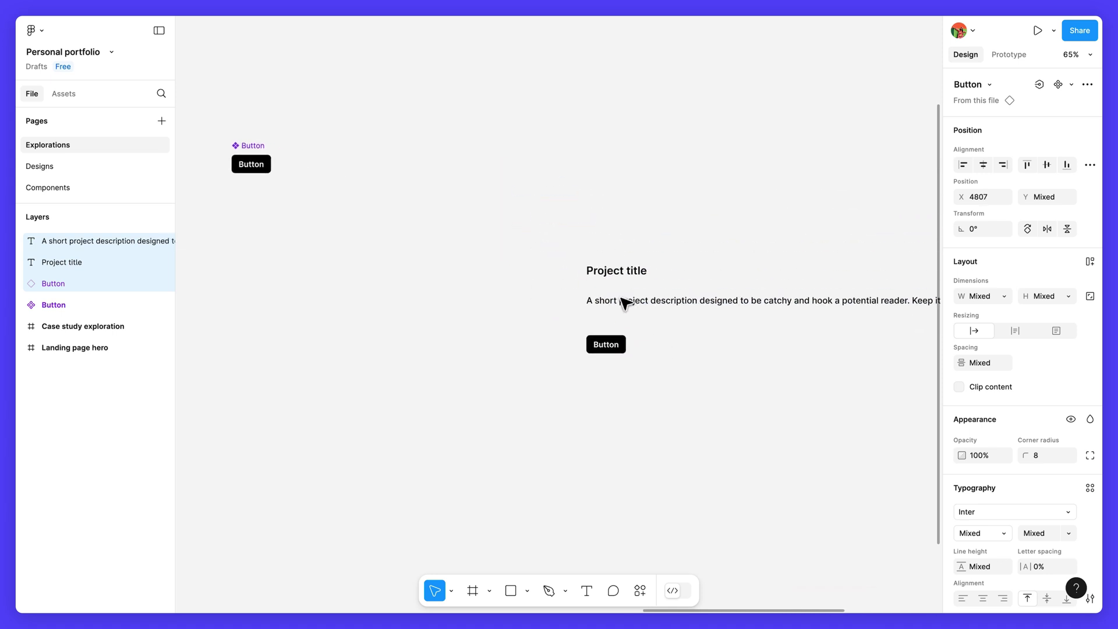
{"action": "left_click", "coordinate": [587, 429]}
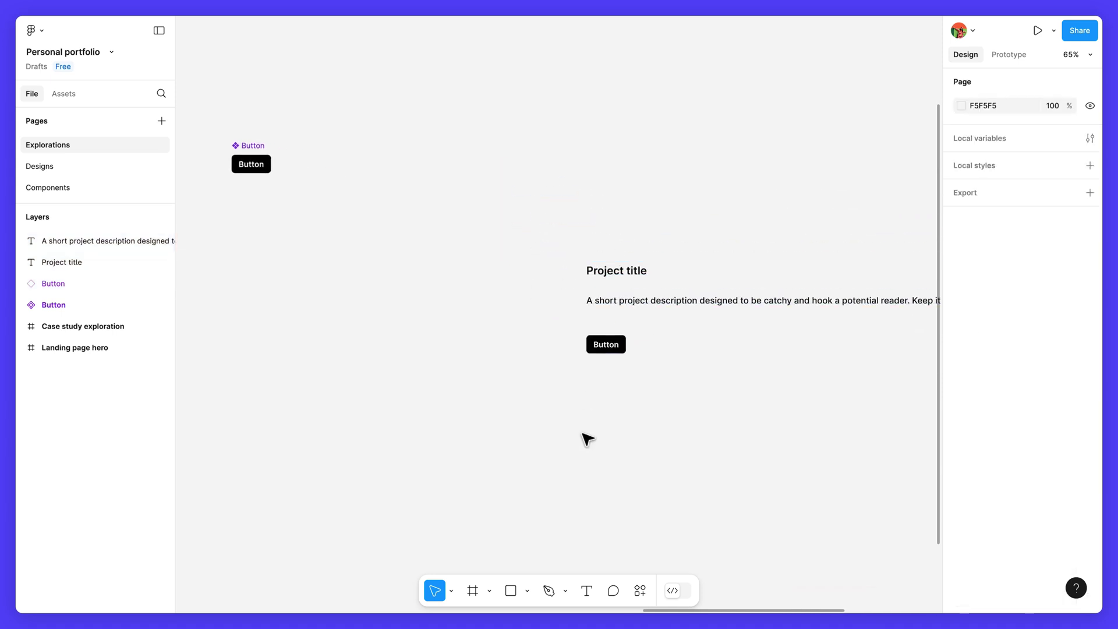
Step: Draw a rectangle left of the title block and set its height to 350
{"action": "left_click", "coordinate": [513, 589]}
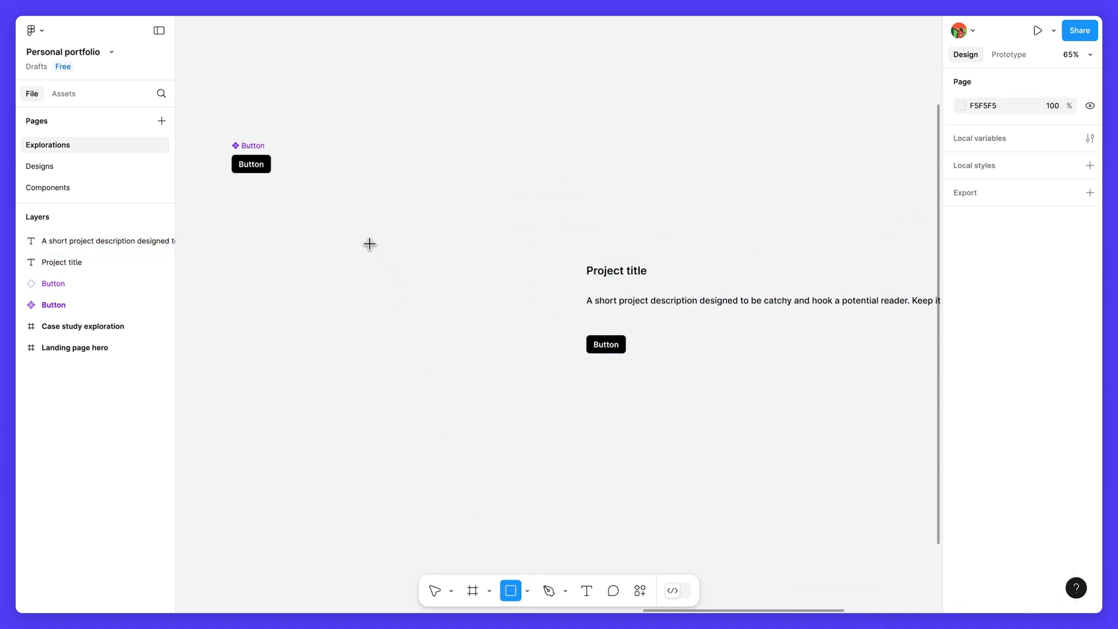
{"action": "left_click_drag", "start_coordinate": [367, 236], "coordinate": [557, 379]}
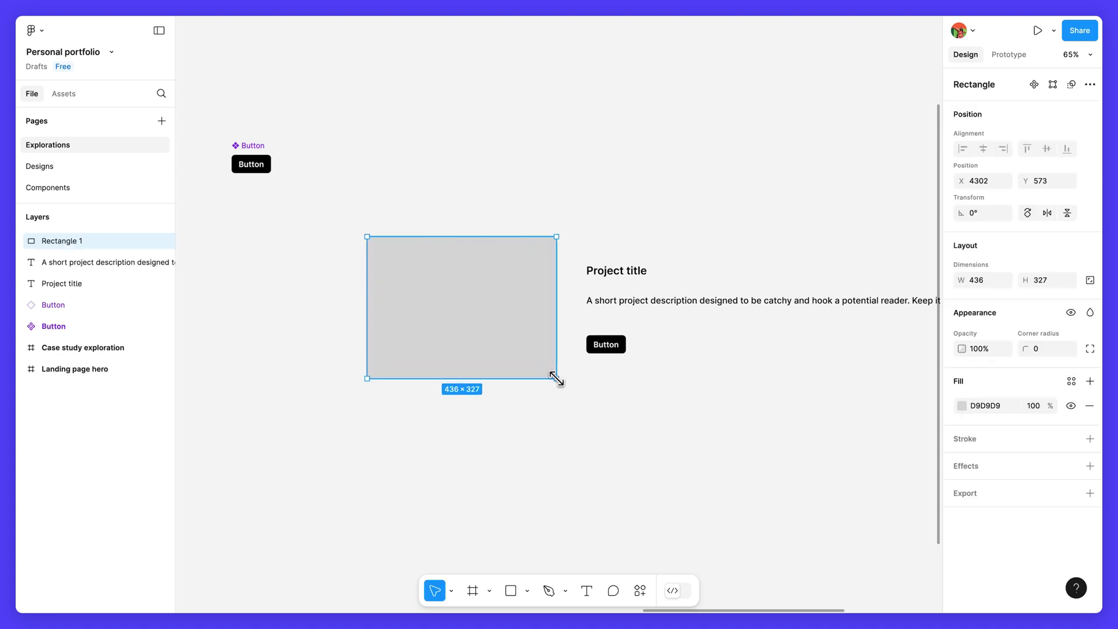
{"action": "left_click", "coordinate": [1037, 281]}
{"action": "type", "text": "350"}
{"action": "key", "text": "Return"}
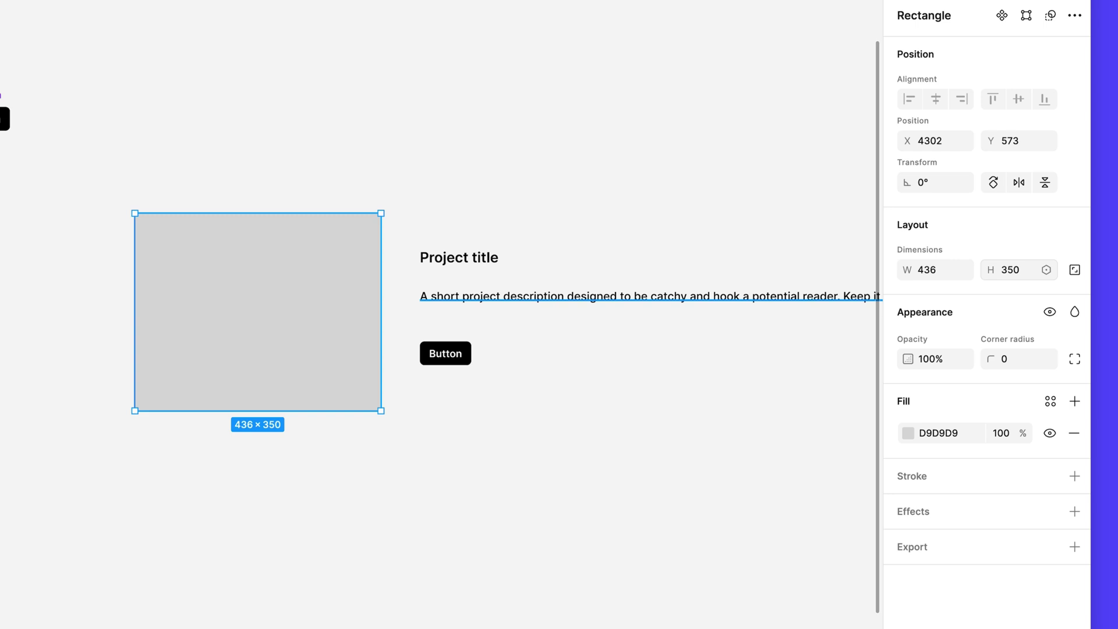
Step: Switch the rectangle's fill to an image and rename the layer Thumbnail
{"action": "left_click", "coordinate": [908, 432]}
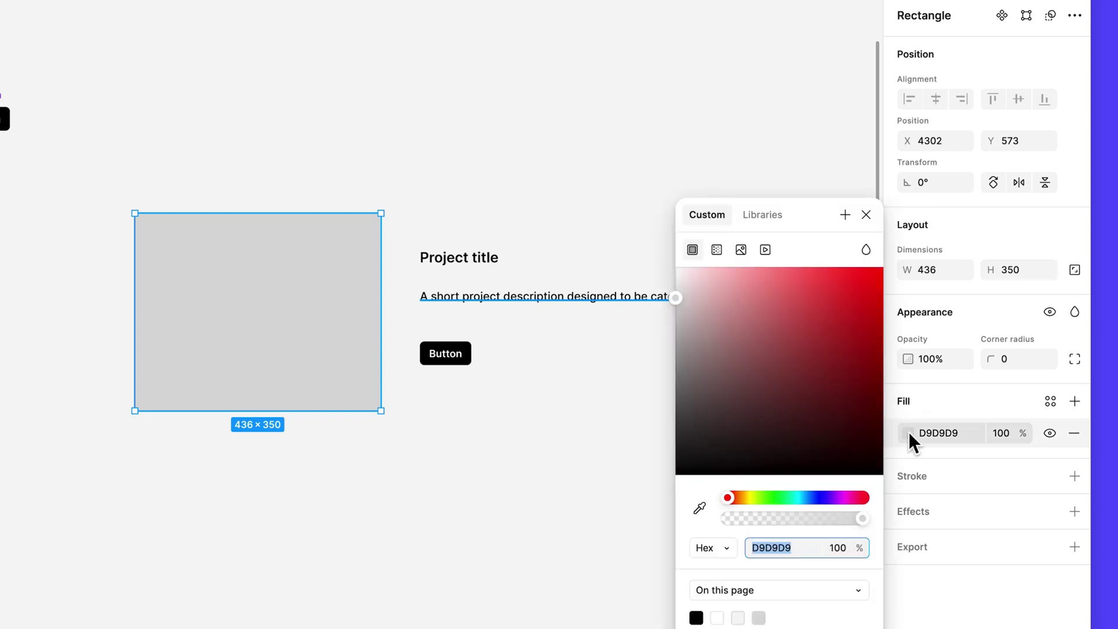
{"action": "left_click", "coordinate": [741, 249]}
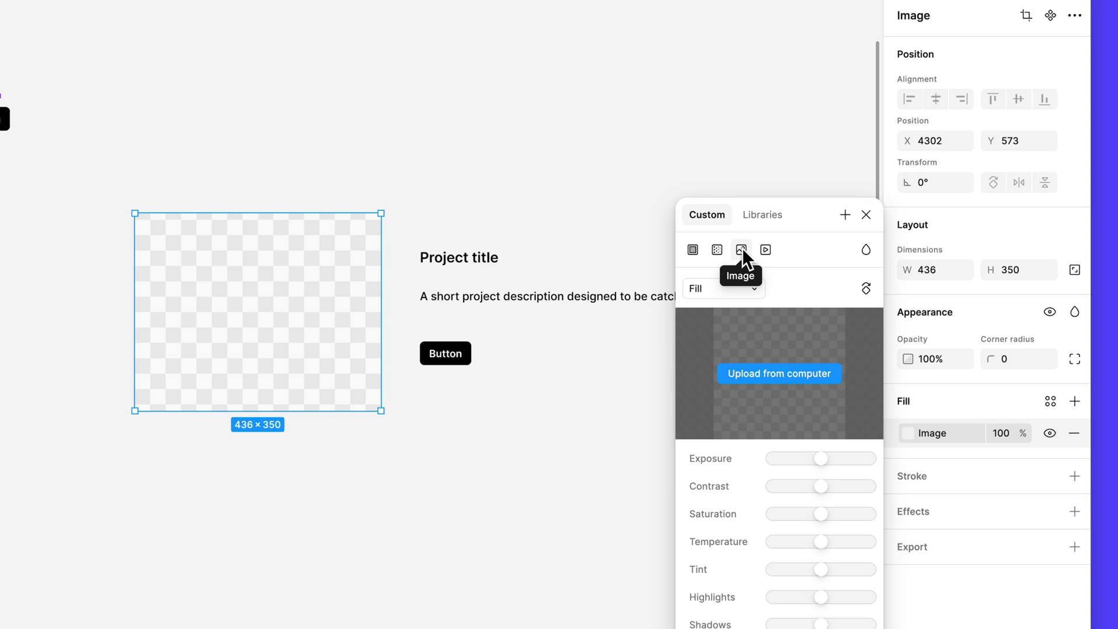
{"action": "left_click", "coordinate": [866, 215]}
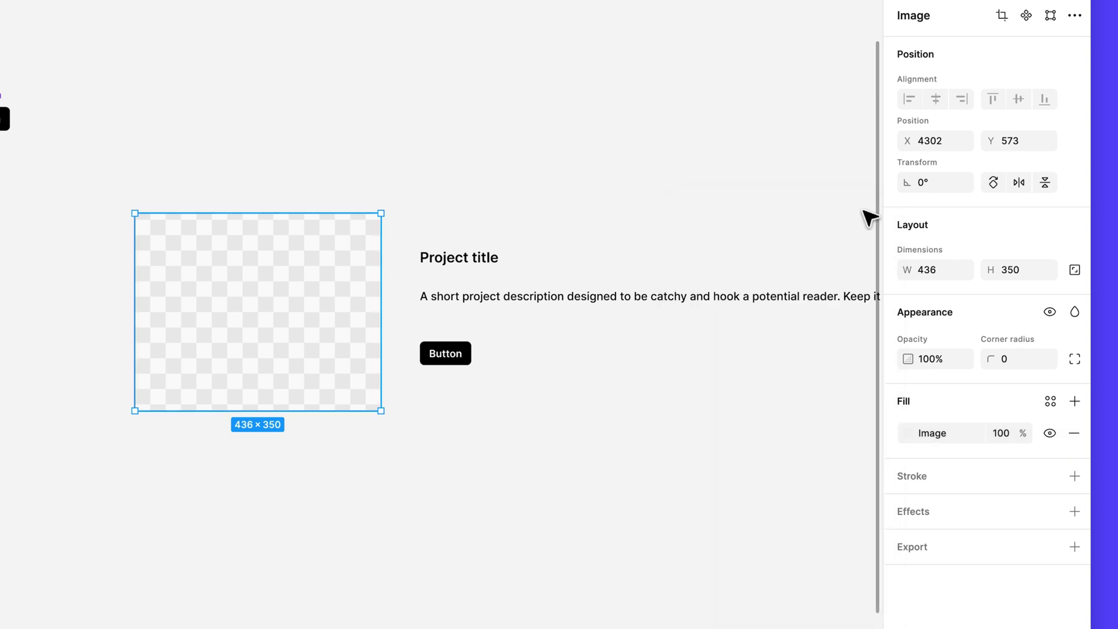
{"action": "double_click", "coordinate": [124, 219]}
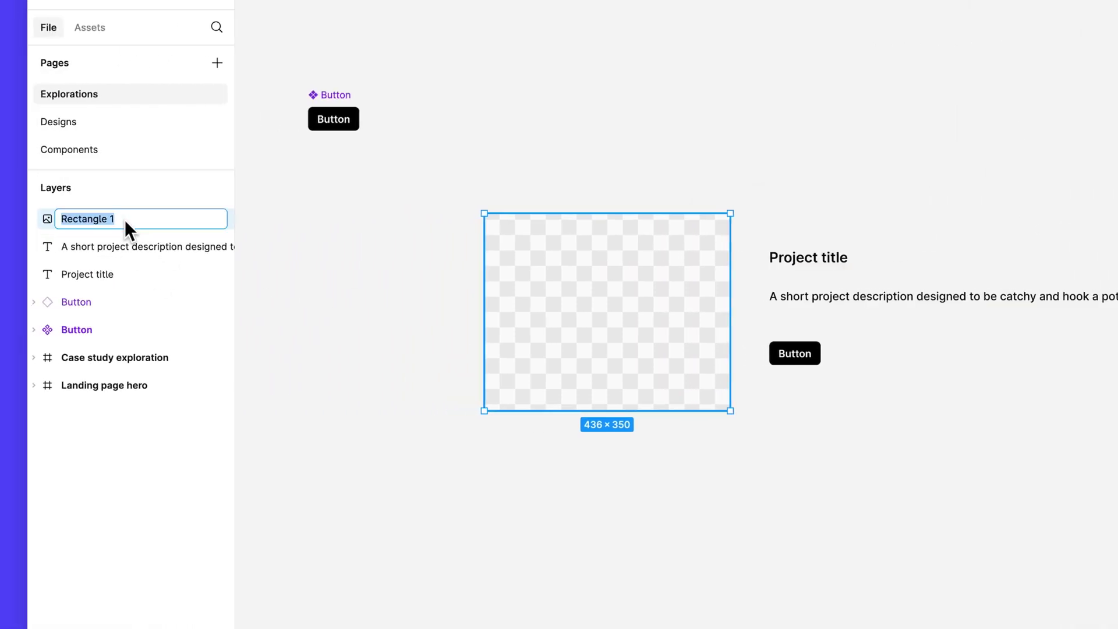
{"action": "type", "text": "Thumbnail"}
{"action": "key", "text": "Return"}
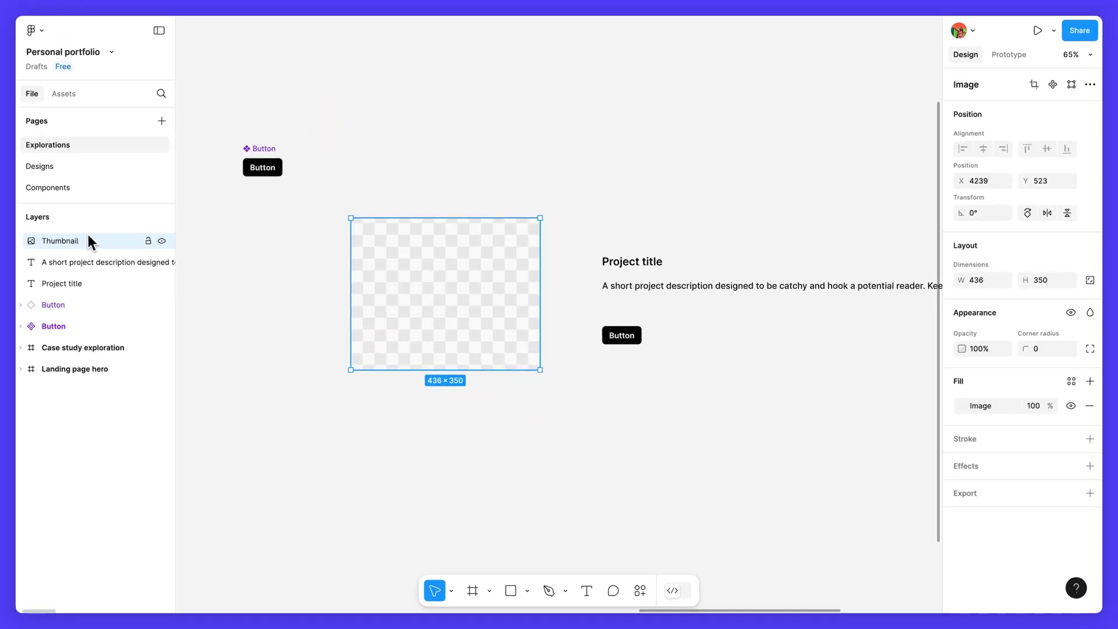
Step: Wrap the Project title, description and Button in an auto-layout frame
{"action": "left_click_drag", "start_coordinate": [559, 411], "coordinate": [414, 399]}
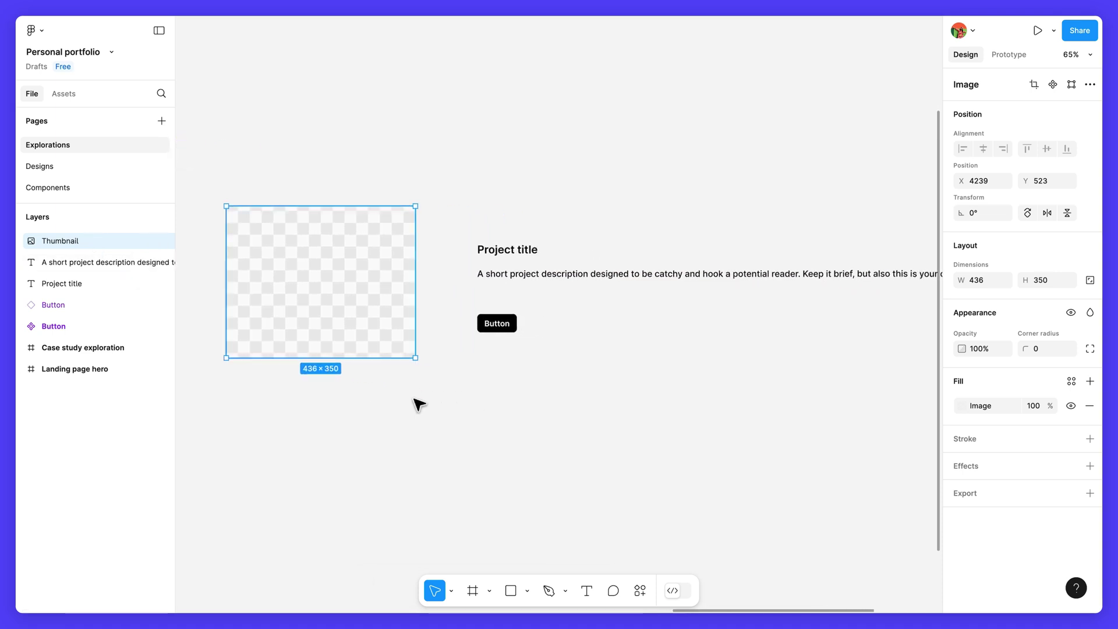
{"action": "left_click", "coordinate": [501, 252]}
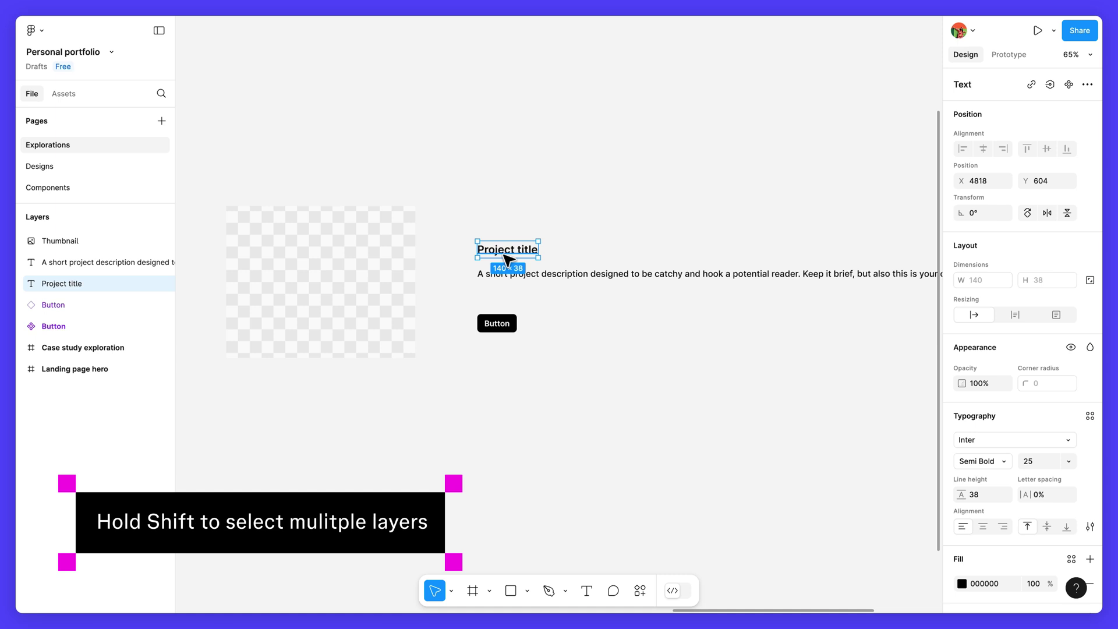
{"action": "left_click", "coordinate": [511, 282], "text": "shift"}
{"action": "left_click", "coordinate": [505, 321], "text": "shift"}
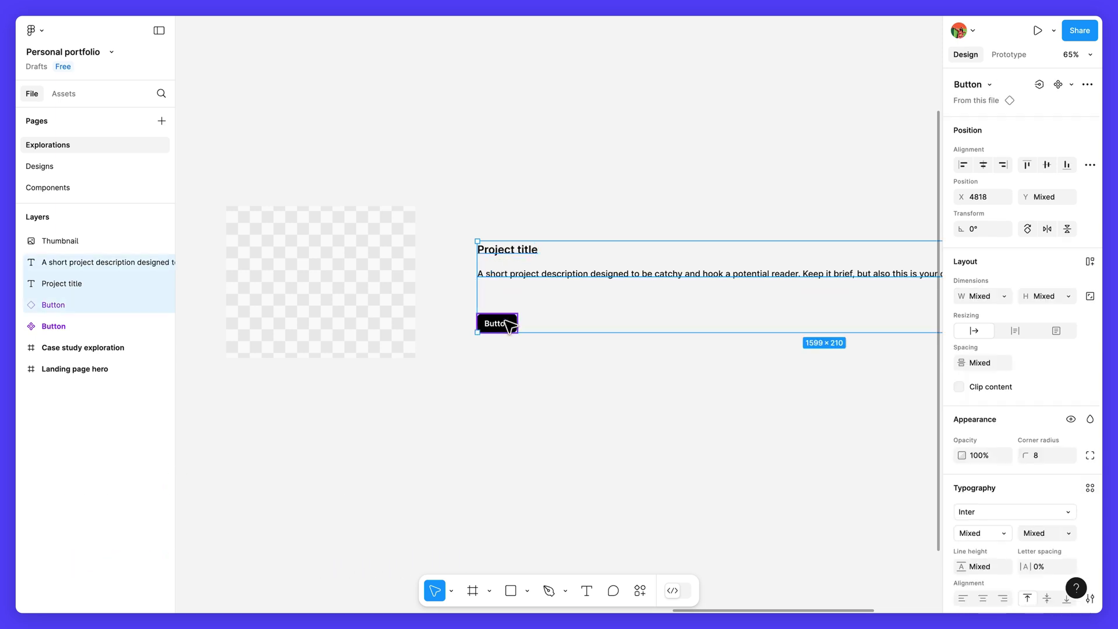
{"action": "key", "text": "shift+a"}
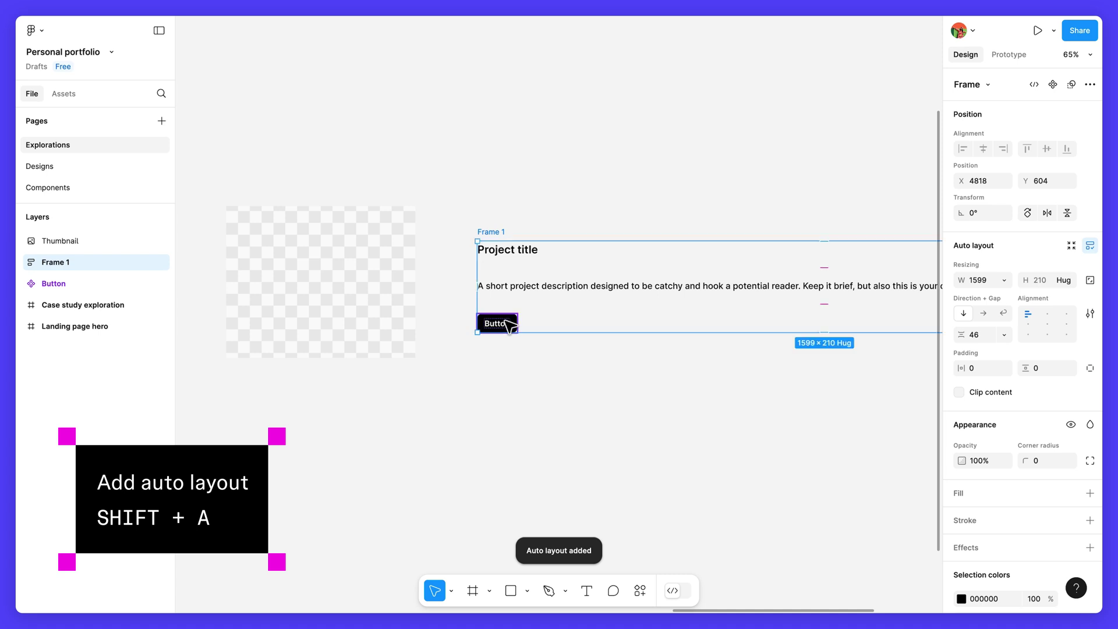
Step: Name the new frame Description and set its item gap to 16
{"action": "double_click", "coordinate": [504, 232]}
{"action": "type", "text": "Description"}
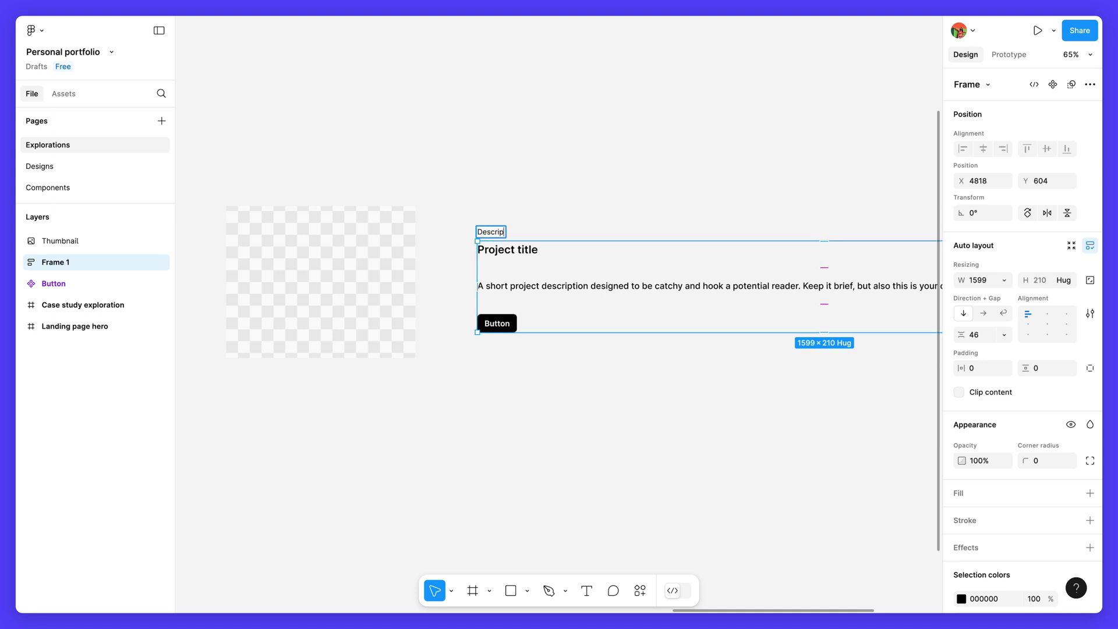
{"action": "key", "text": "Return"}
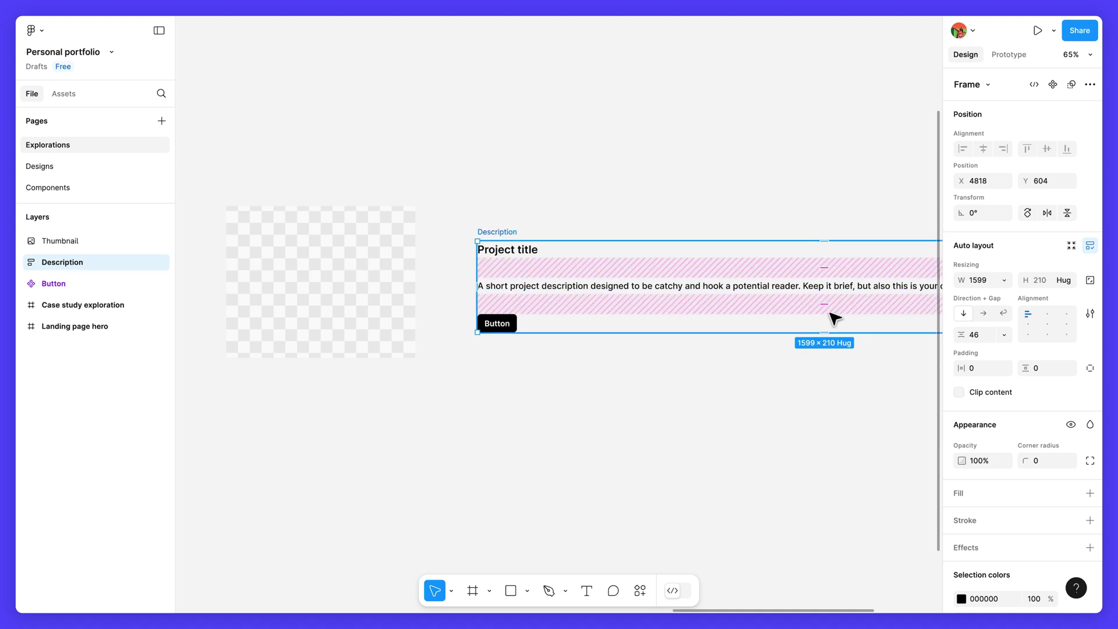
{"action": "type", "text": "16"}
{"action": "key", "text": "Return"}
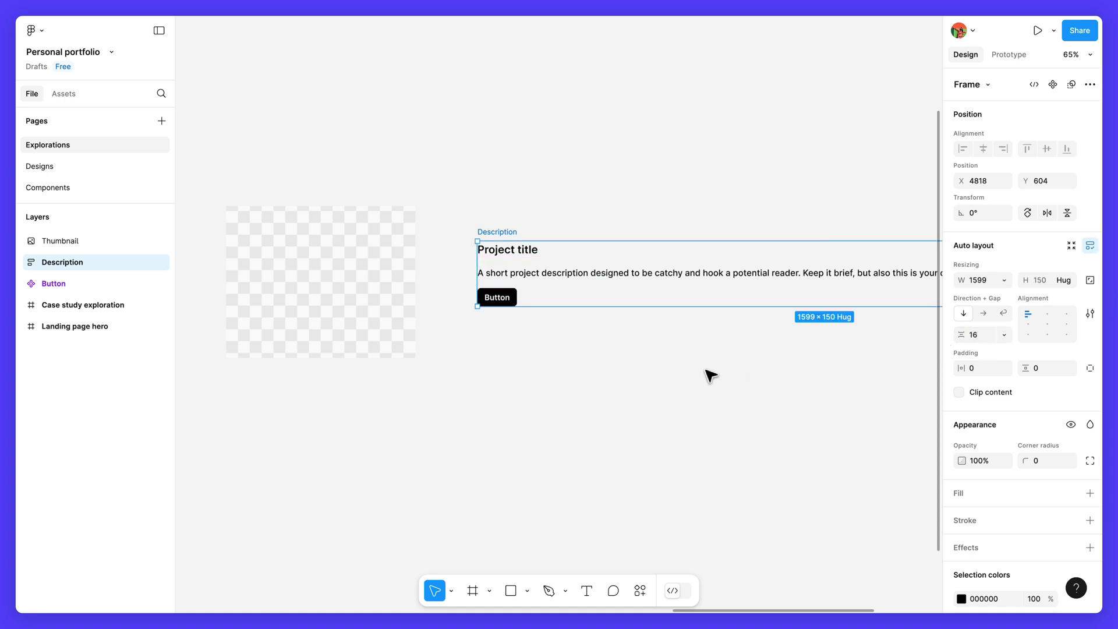
Step: Select the Description frame together with the Thumbnail image placeholder
{"action": "left_click", "coordinate": [569, 365]}
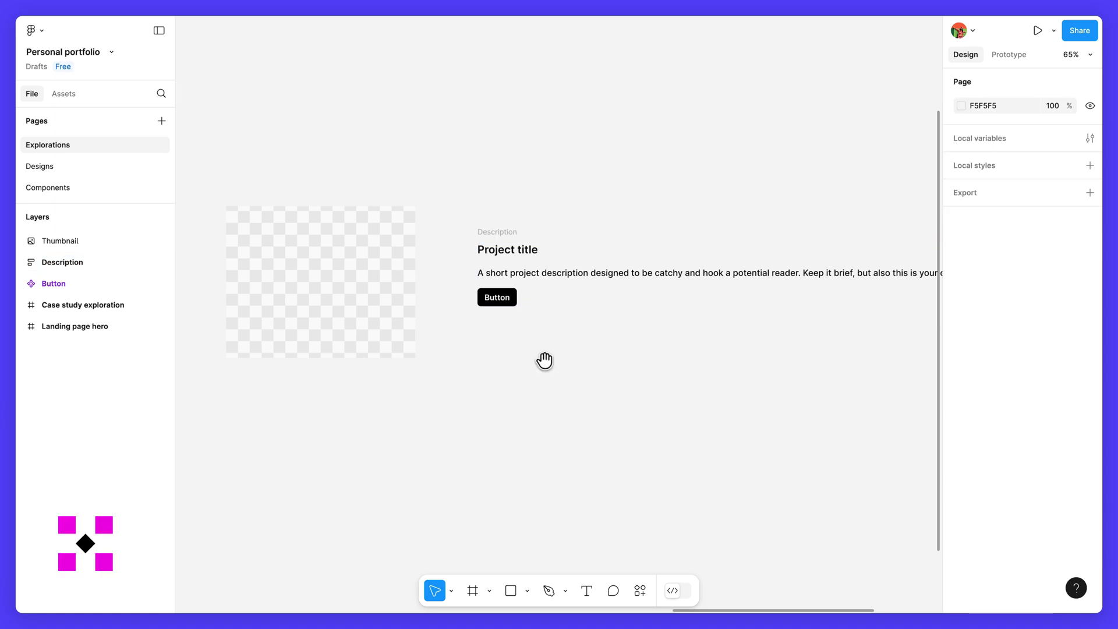
{"action": "left_click_drag", "start_coordinate": [543, 361], "coordinate": [606, 369]}
{"action": "left_click", "coordinate": [590, 307]}
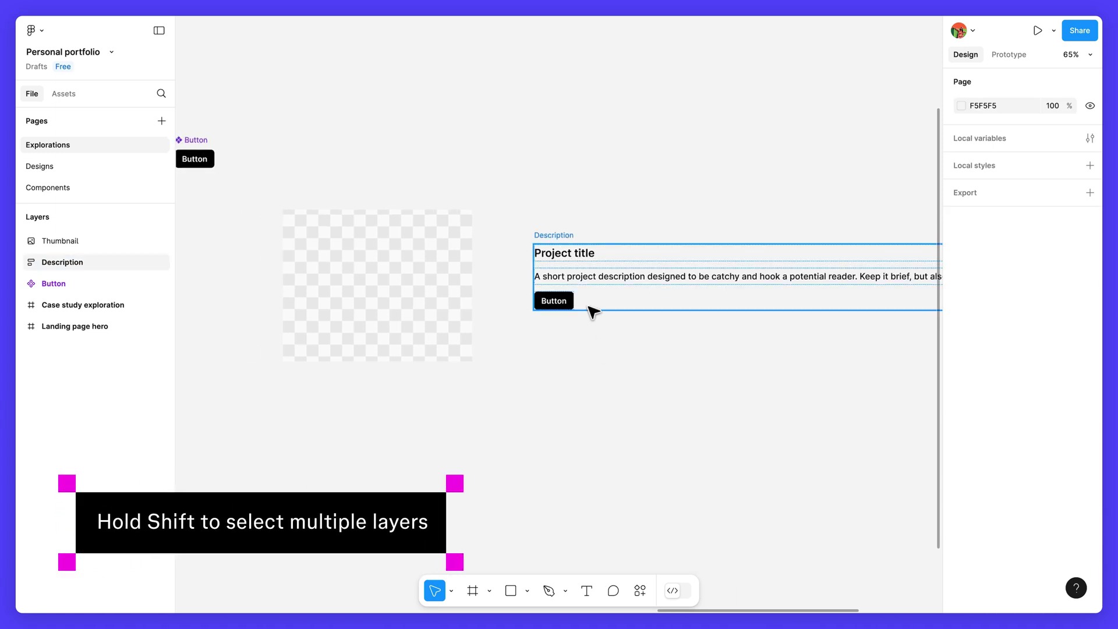
{"action": "left_click", "coordinate": [570, 243]}
{"action": "left_click", "coordinate": [452, 251], "text": "shift"}
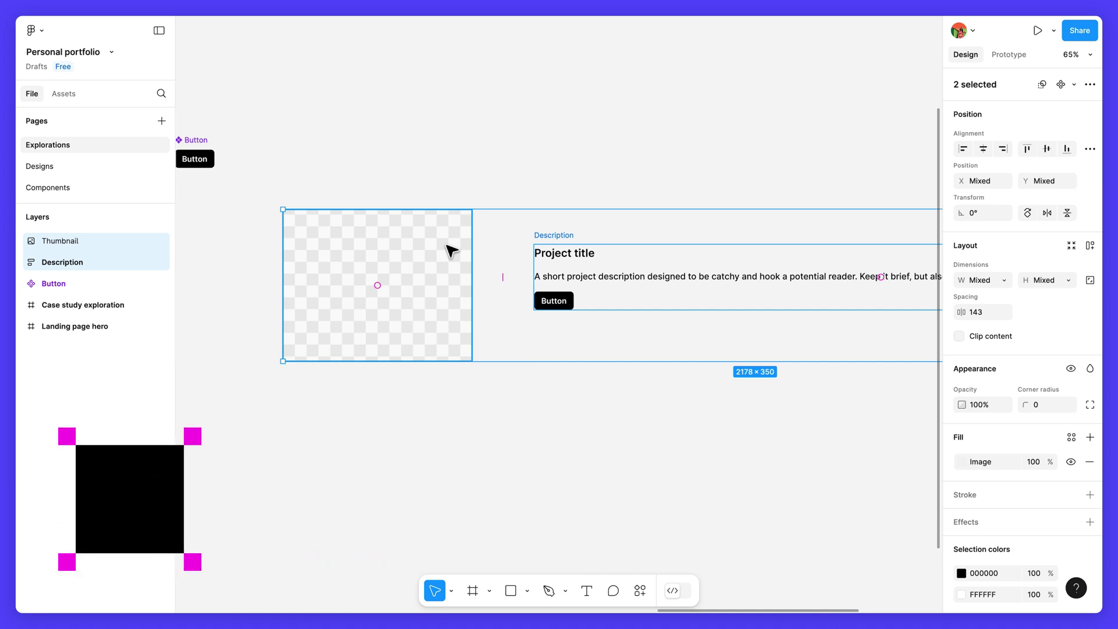
Step: Wrap Thumbnail and Description in an auto-layout frame named Content and inspect its layers
{"action": "key", "text": "shift+a"}
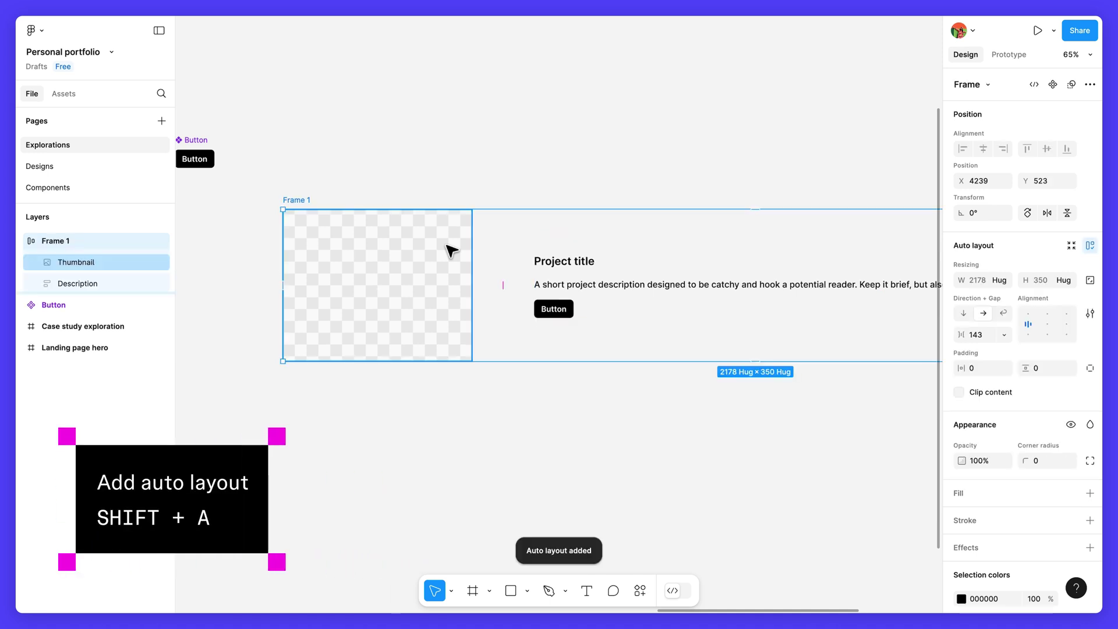
{"action": "double_click", "coordinate": [299, 199]}
{"action": "type", "text": "Content"}
{"action": "key", "text": "Return"}
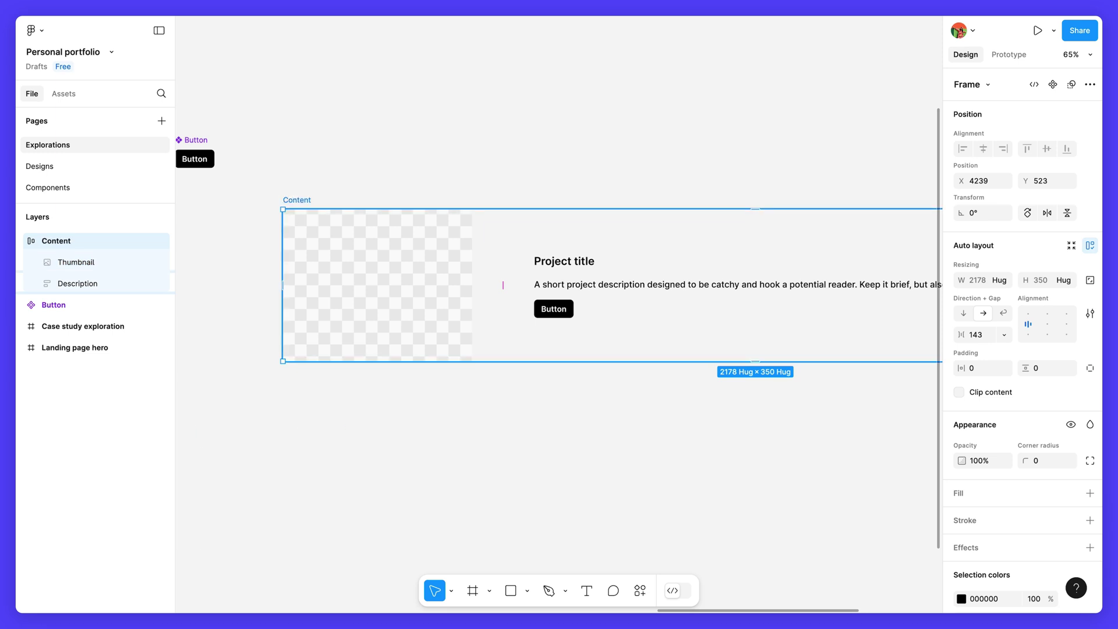
{"action": "left_click", "coordinate": [37, 283]}
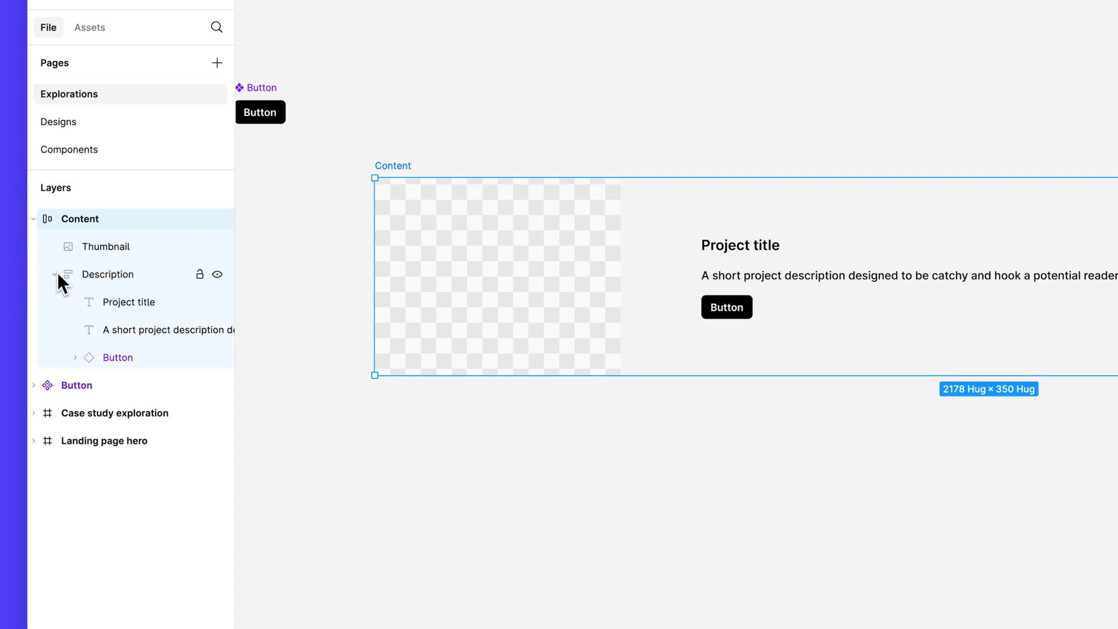
{"action": "left_click", "coordinate": [145, 274]}
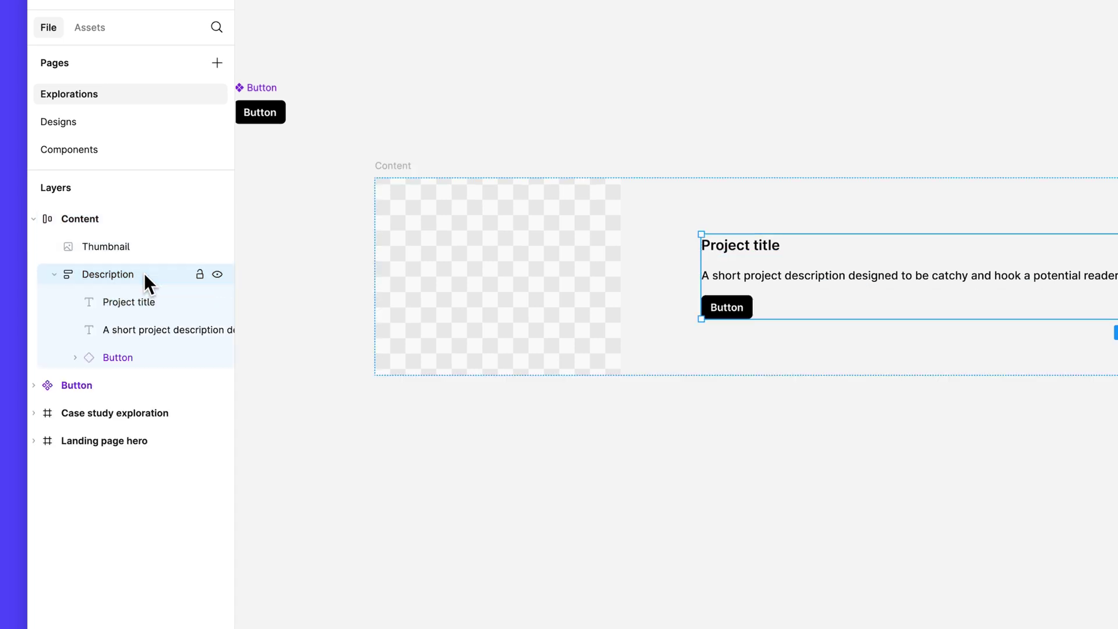
{"action": "left_click", "coordinate": [138, 219]}
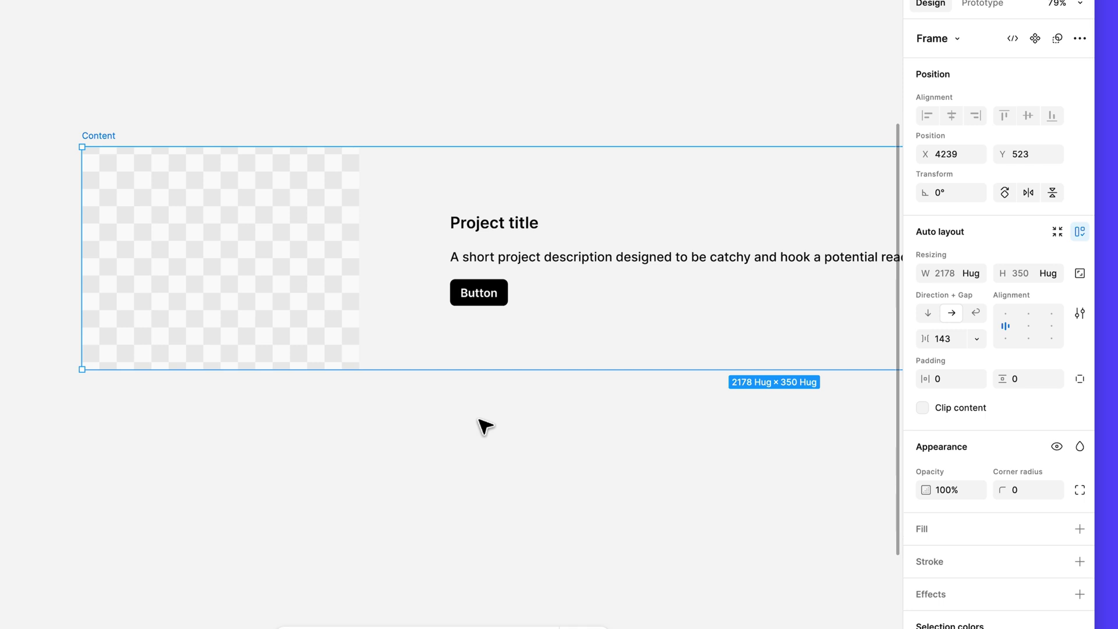
Step: Set the gap between the Content frame's items to 32
{"action": "left_click", "coordinate": [505, 302]}
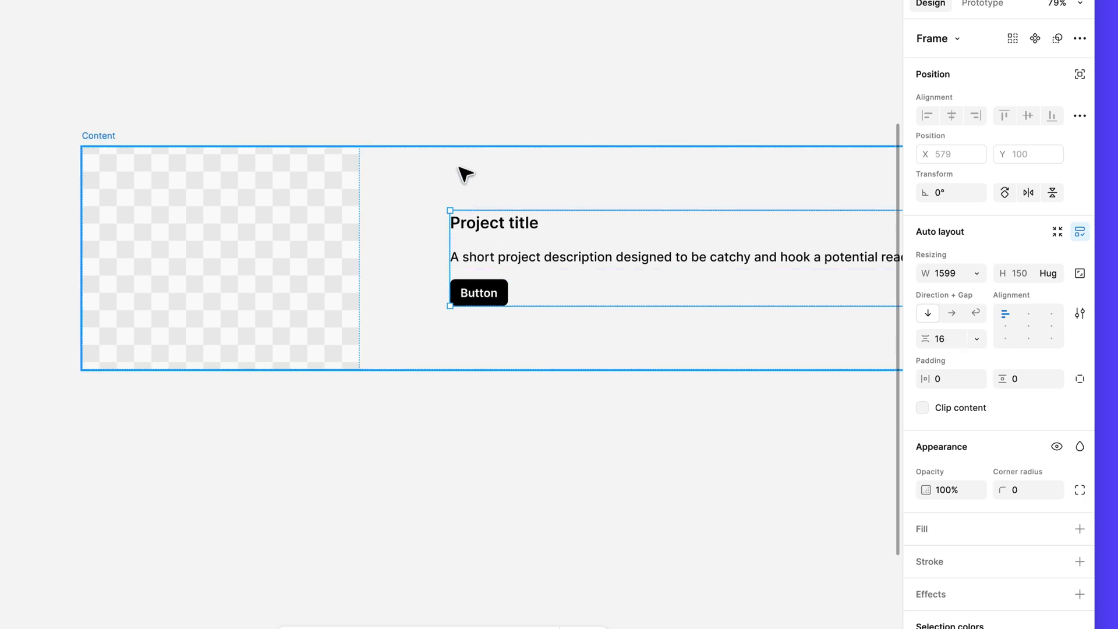
{"action": "left_click", "coordinate": [460, 146]}
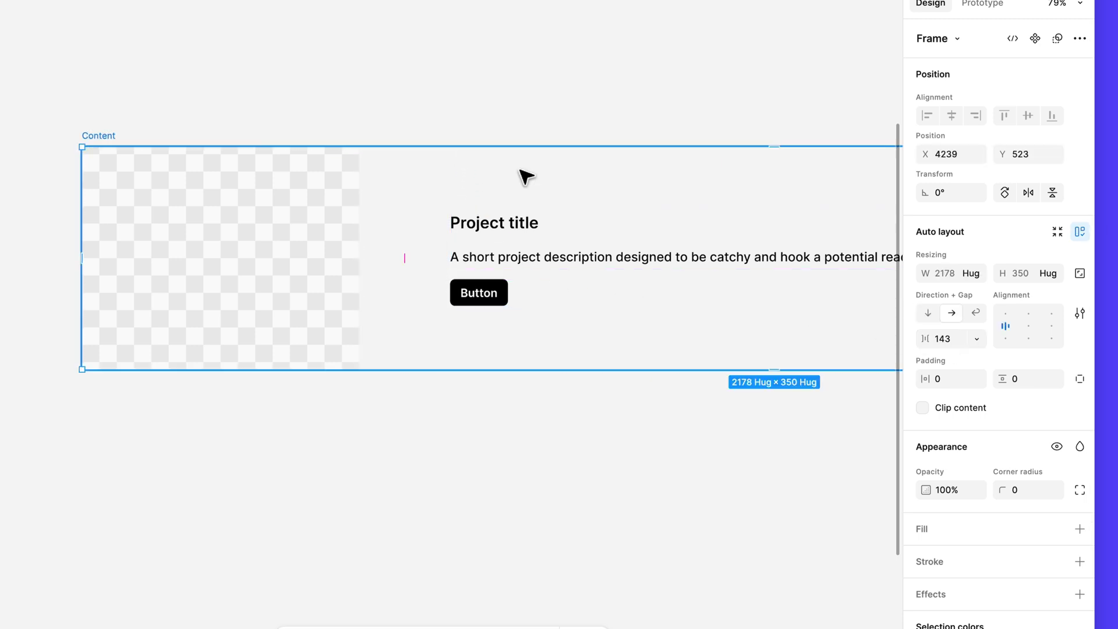
{"action": "left_click", "coordinate": [951, 342]}
{"action": "type", "text": "32"}
{"action": "key", "text": "Return"}
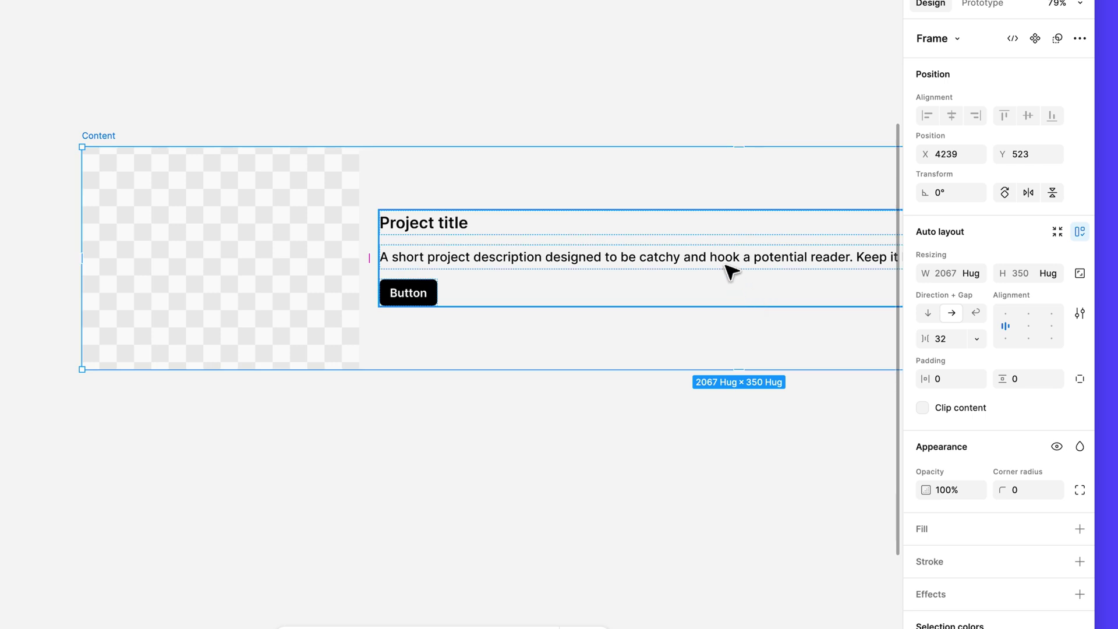
Step: Align the Content frame's children to the top left
{"action": "left_click", "coordinate": [718, 212]}
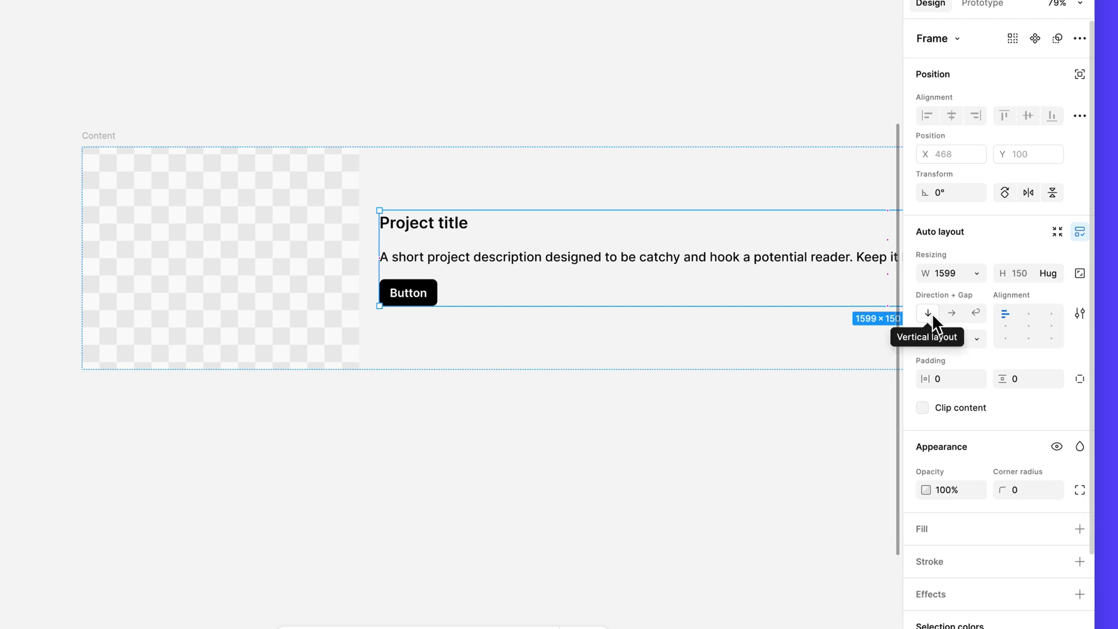
{"action": "key", "text": "Escape"}
{"action": "key", "text": "shift+a"}
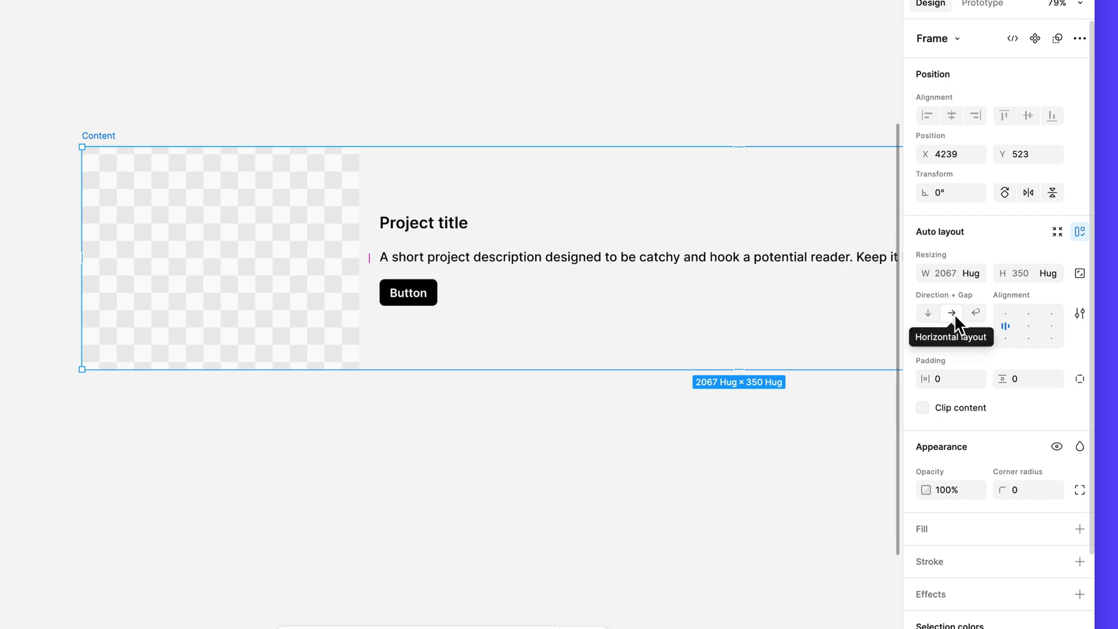
{"action": "left_click", "coordinate": [776, 288]}
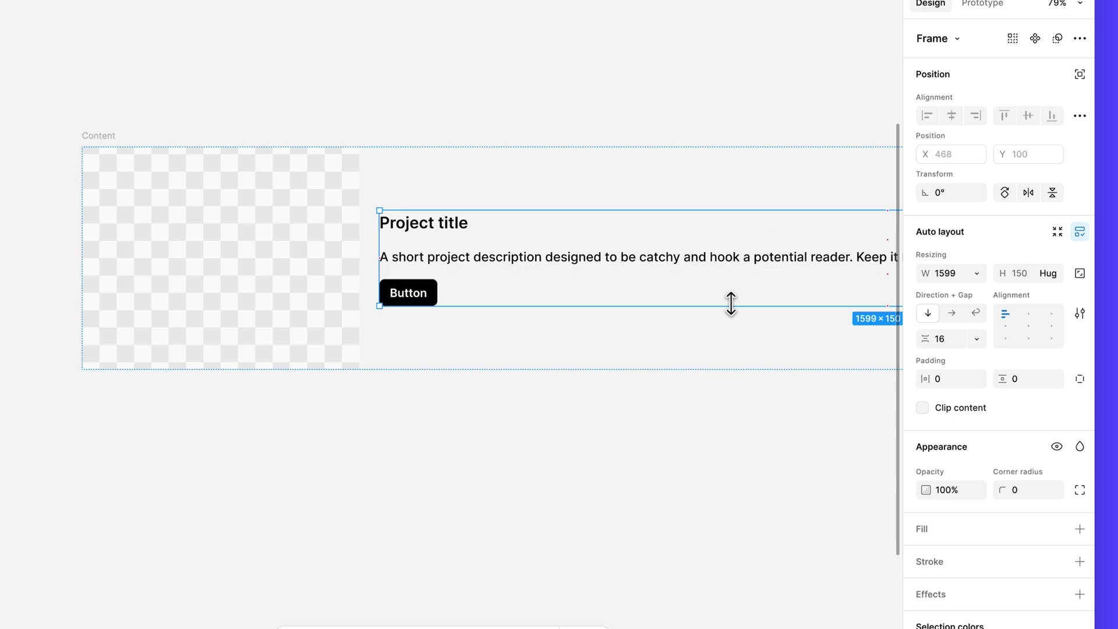
{"action": "left_click", "coordinate": [676, 152]}
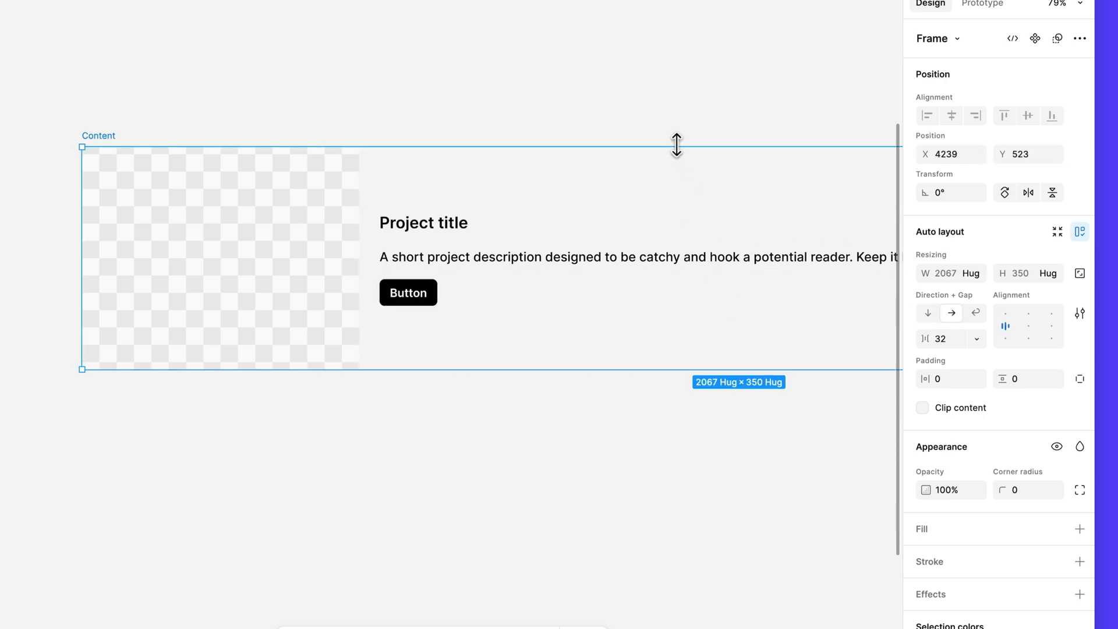
{"action": "left_click", "coordinate": [1006, 315]}
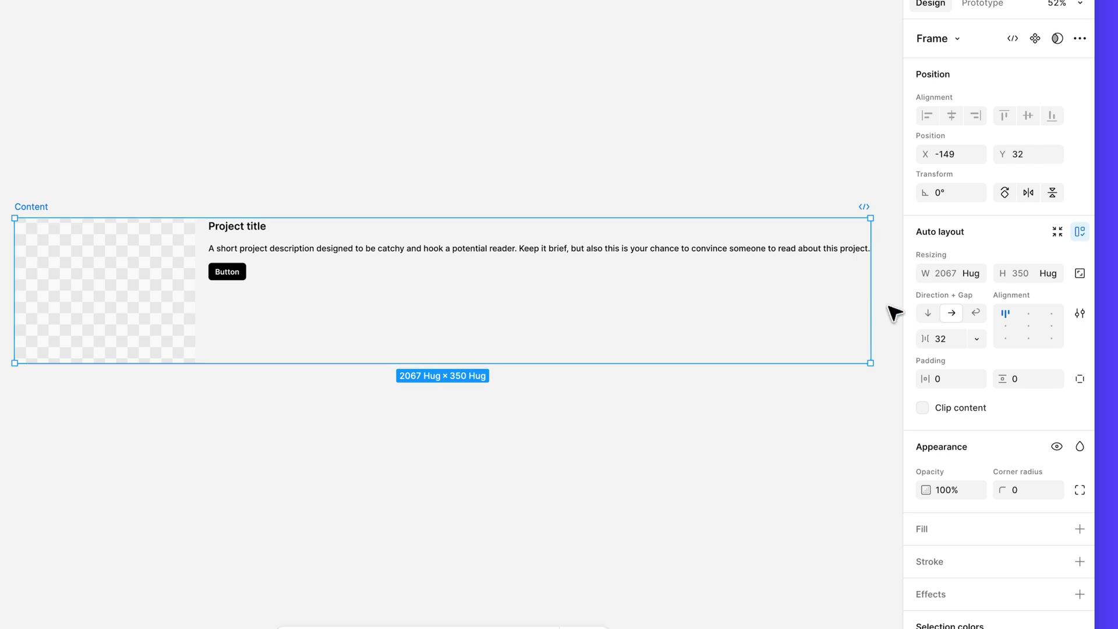
Step: Add a 1000 maximum width to the Content frame's width sizing
{"action": "left_click", "coordinate": [972, 273]}
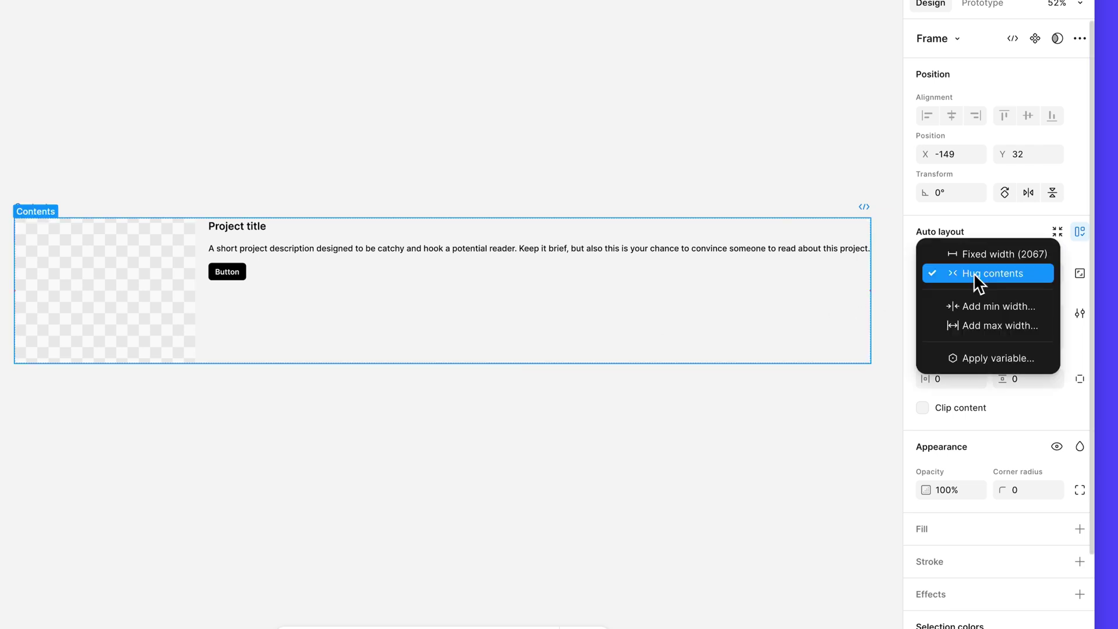
{"action": "left_click", "coordinate": [988, 332]}
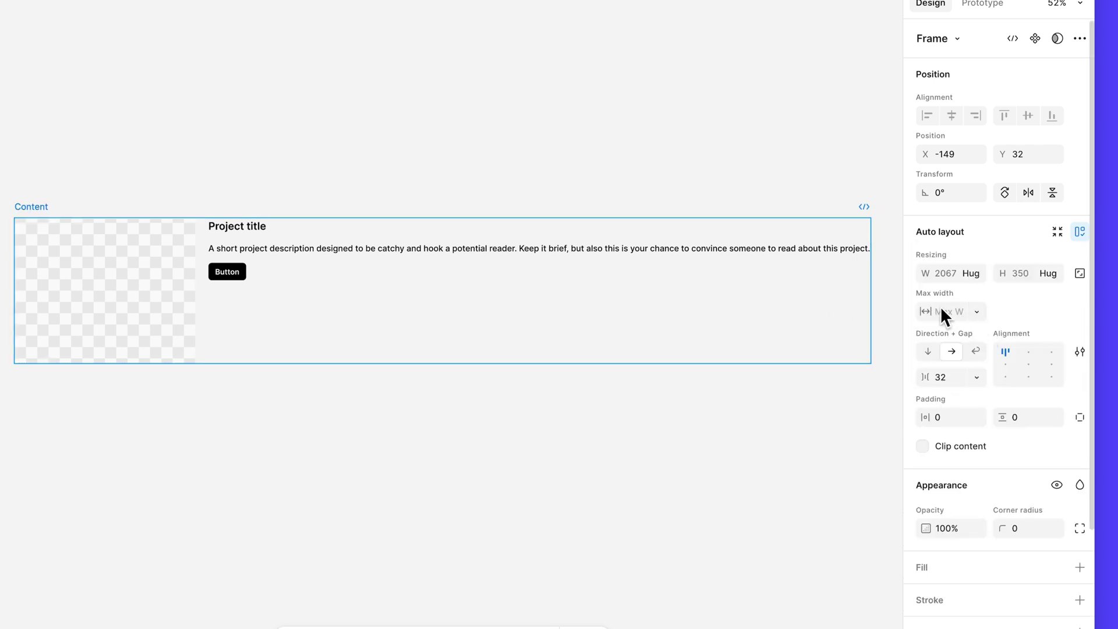
{"action": "type", "text": "1000"}
{"action": "key", "text": "Return"}
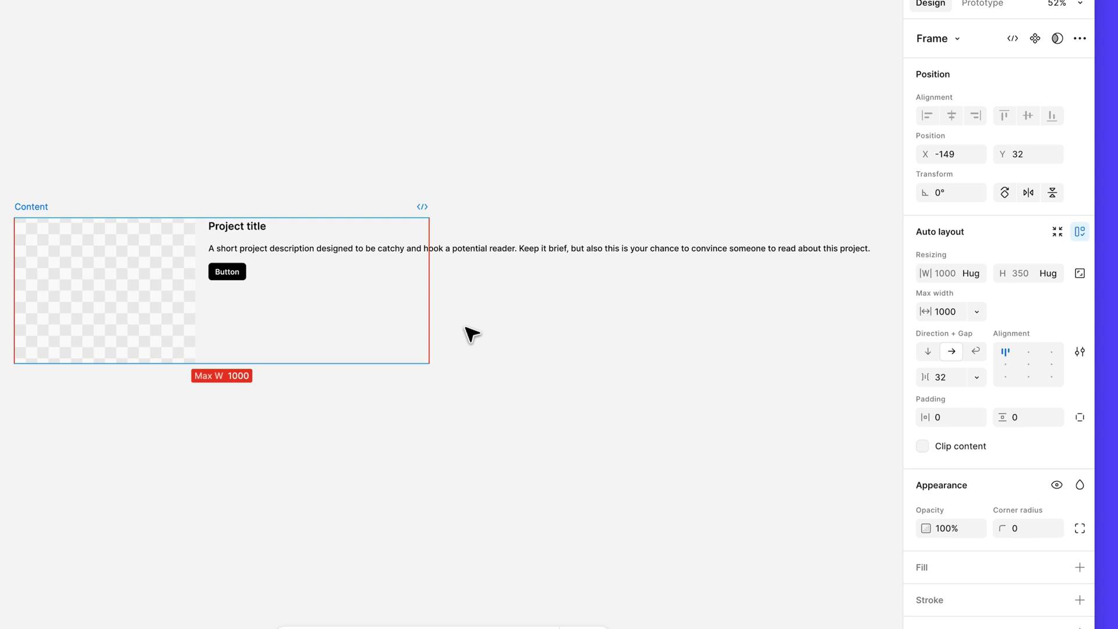
Step: Set both the inner text frame and the thumbnail image widths to Fill container
{"action": "left_click", "coordinate": [482, 274]}
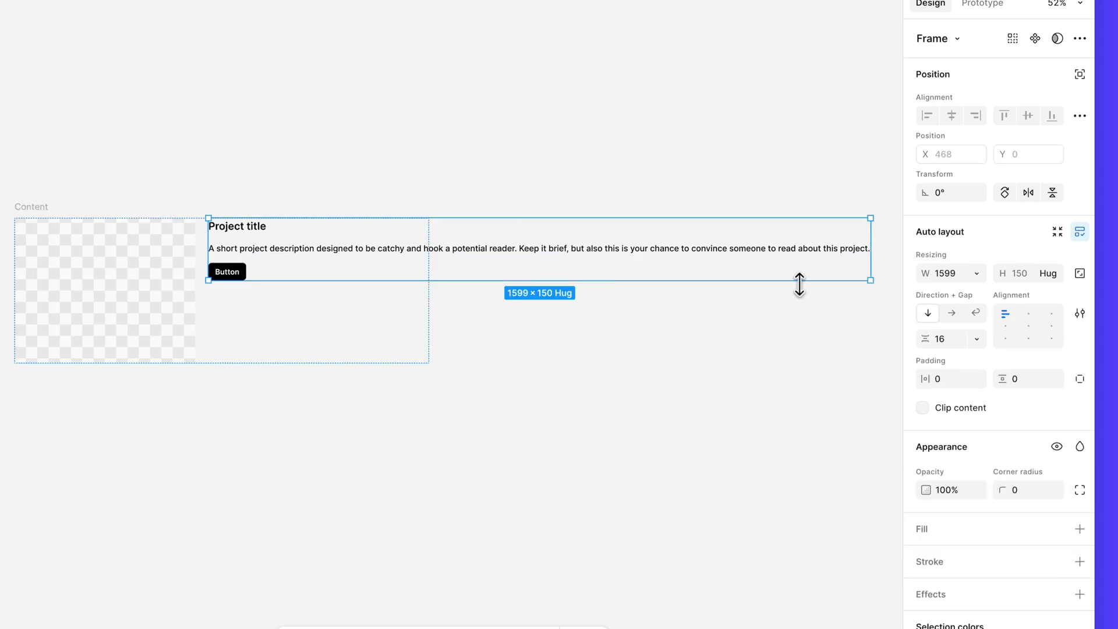
{"action": "left_click", "coordinate": [972, 272]}
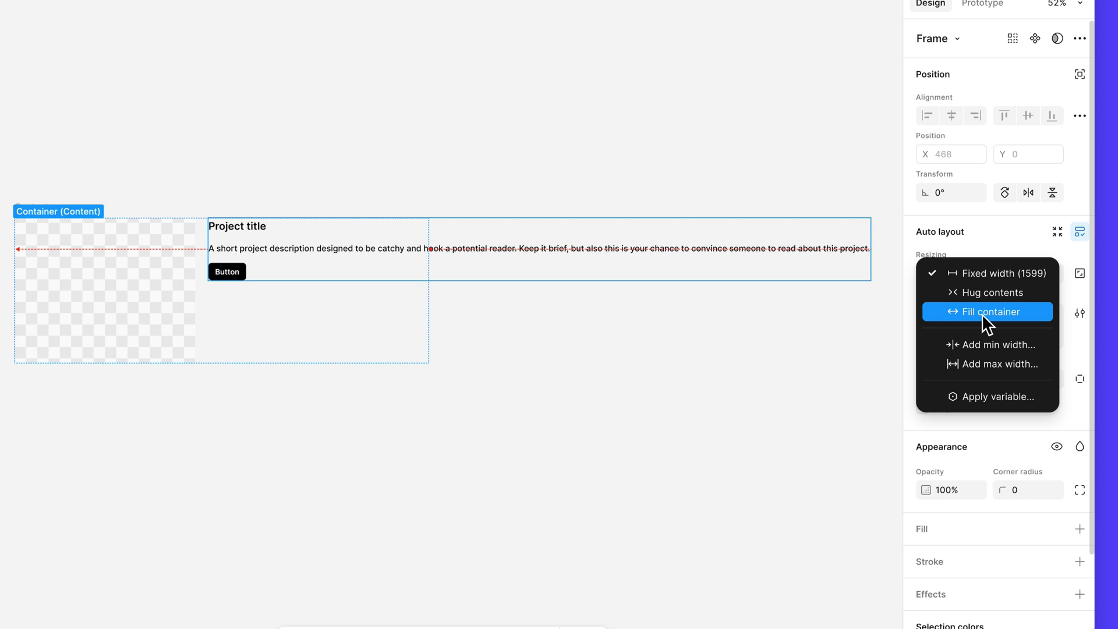
{"action": "left_click", "coordinate": [981, 313]}
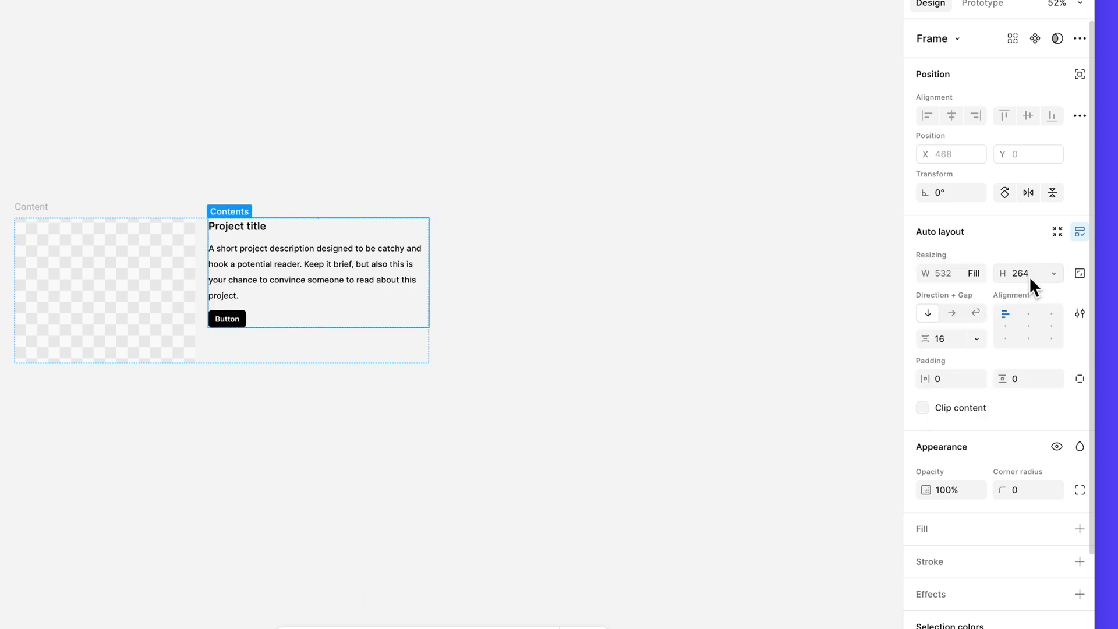
{"action": "key", "text": "ctrl+plus"}
{"action": "scroll", "coordinate": [540, 351], "scroll_direction": "left", "scroll_amount": 3}
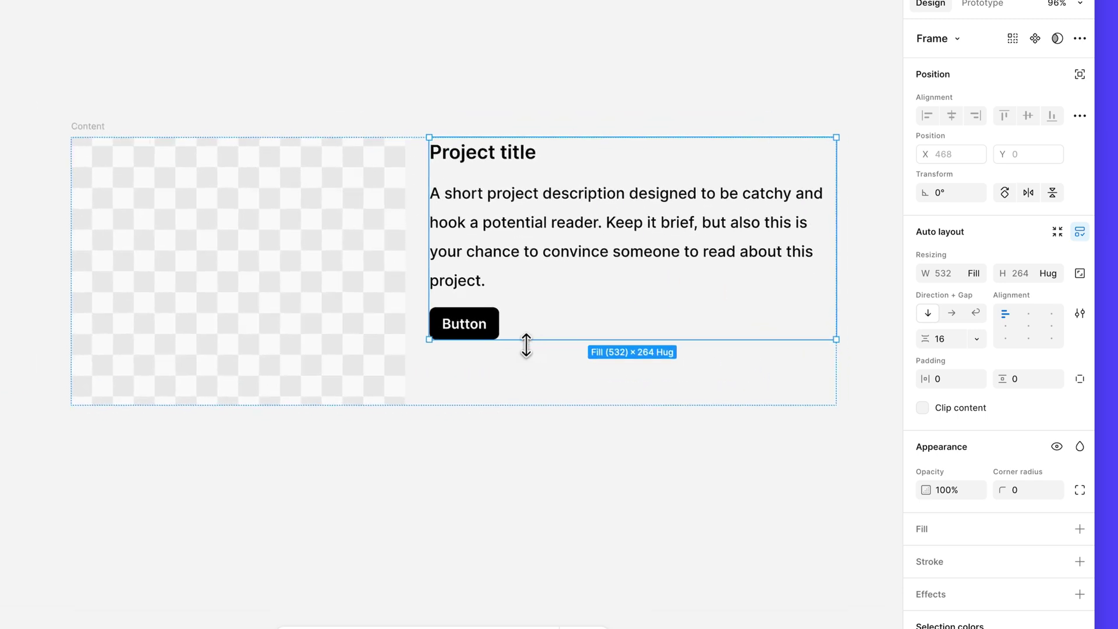
{"action": "left_click", "coordinate": [299, 255]}
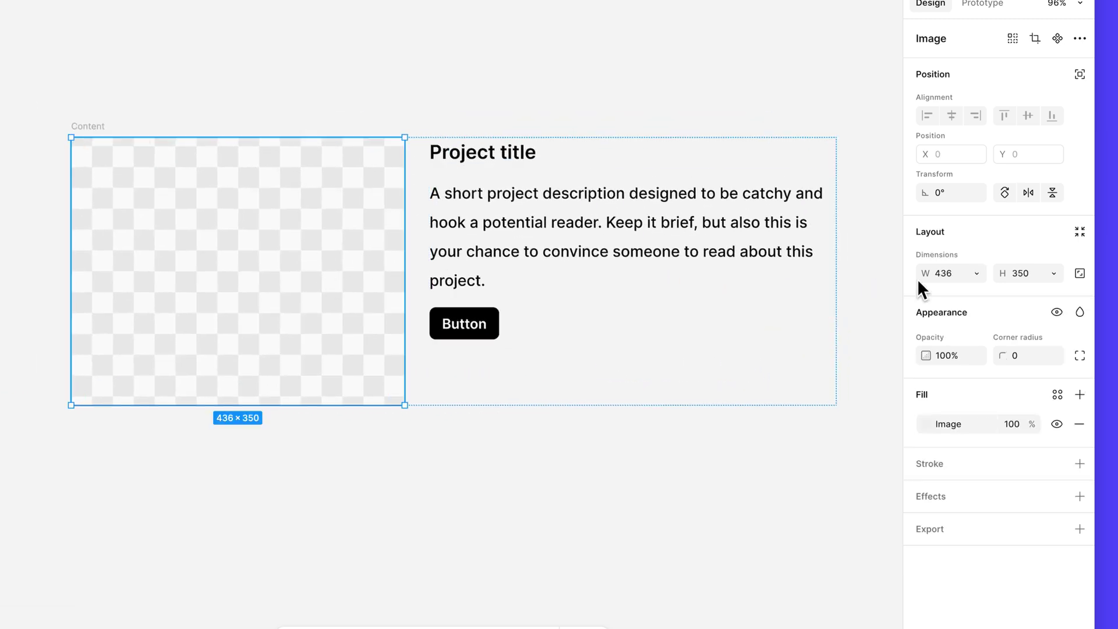
{"action": "left_click", "coordinate": [979, 275]}
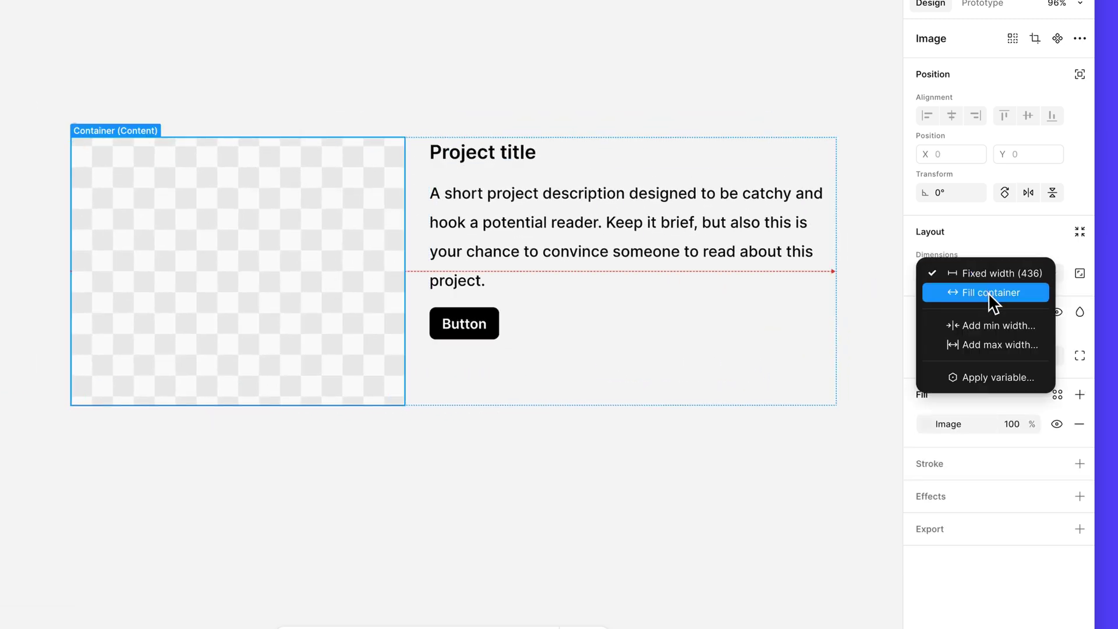
{"action": "left_click", "coordinate": [987, 292]}
Step: Paste a duplicate description paragraph to test how the thumbnail responds
{"action": "left_click", "coordinate": [584, 250]}
{"action": "double_click", "coordinate": [606, 278]}
{"action": "left_click_drag", "start_coordinate": [606, 278], "coordinate": [469, 203]}
{"action": "key", "text": "ctrl+c"}
{"action": "left_click", "coordinate": [631, 277]}
{"action": "key", "text": "Return"}
{"action": "key", "text": "ctrl+v"}
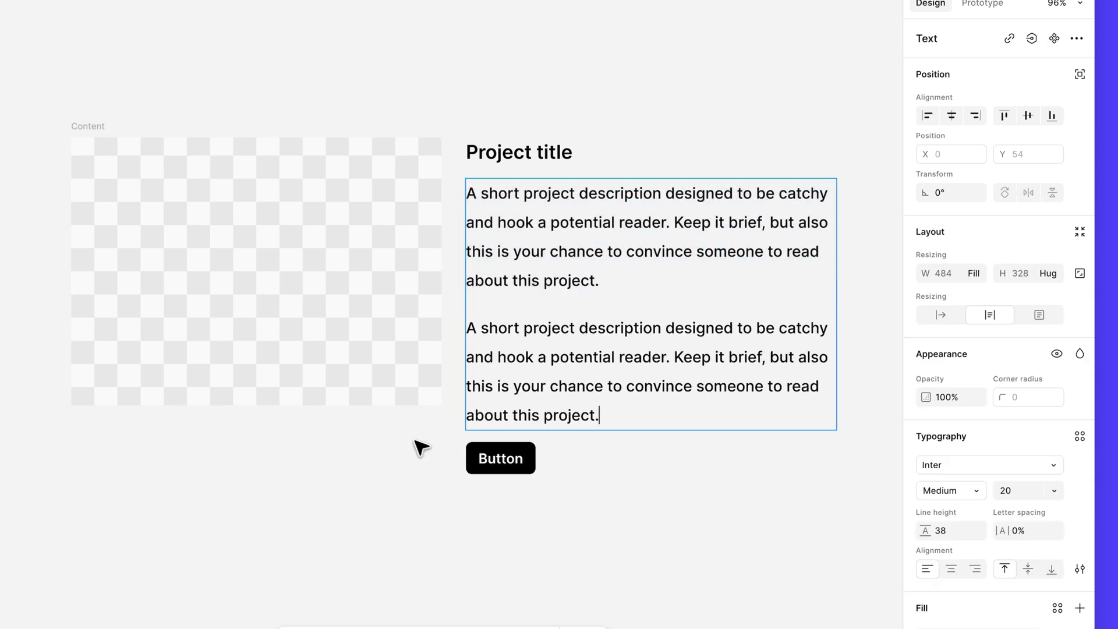
{"action": "key", "text": "Escape"}
Step: Delete the extra test paragraph and lock the thumbnail's aspect ratio
{"action": "double_click", "coordinate": [602, 337]}
{"action": "left_click_drag", "start_coordinate": [599, 414], "coordinate": [457, 317]}
{"action": "key", "text": "BackSpace"}
{"action": "key", "text": "BackSpace"}
{"action": "left_click", "coordinate": [516, 80]}
{"action": "left_click", "coordinate": [395, 193]}
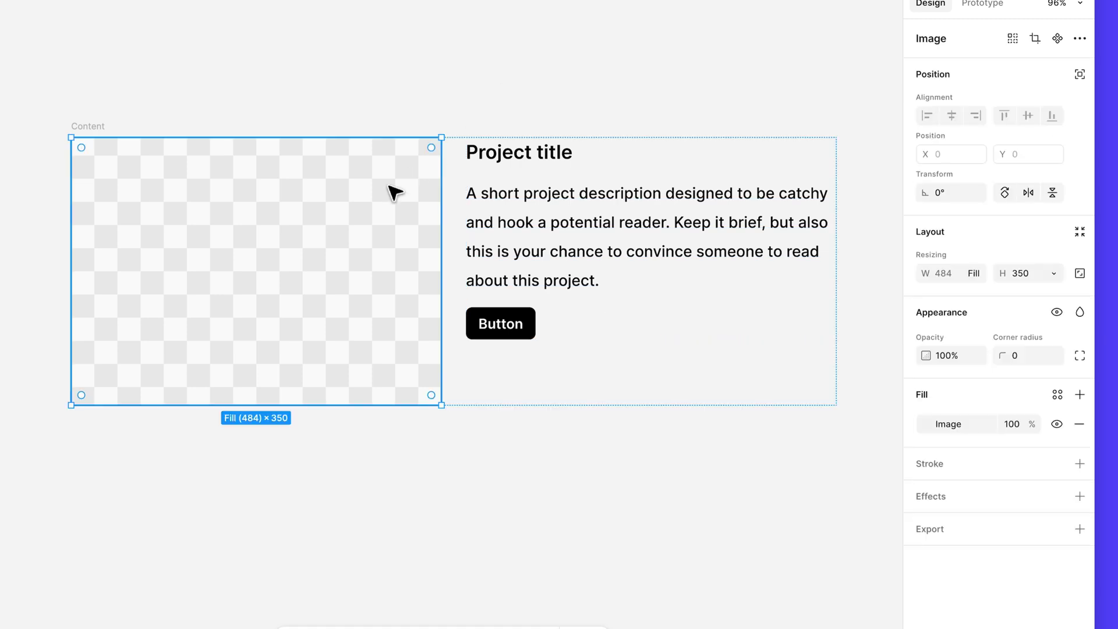
{"action": "left_click", "coordinate": [1080, 274]}
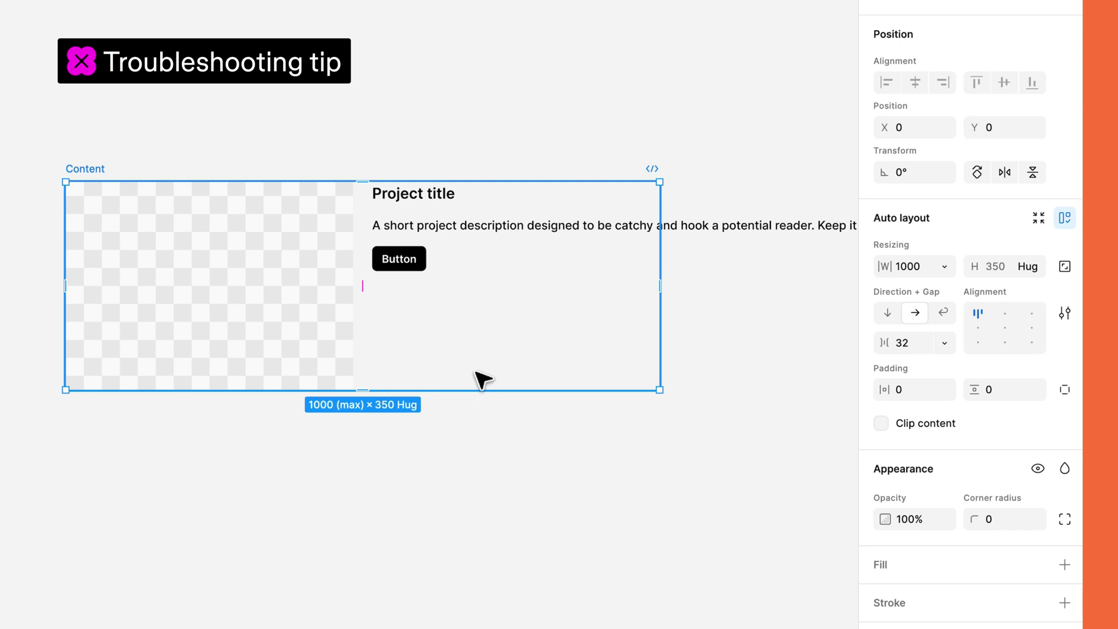
Step: Set the Project title and description widths to Fill container so the description wraps at 484
{"action": "double_click", "coordinate": [452, 198]}
{"action": "left_click", "coordinate": [482, 232], "text": "shift"}
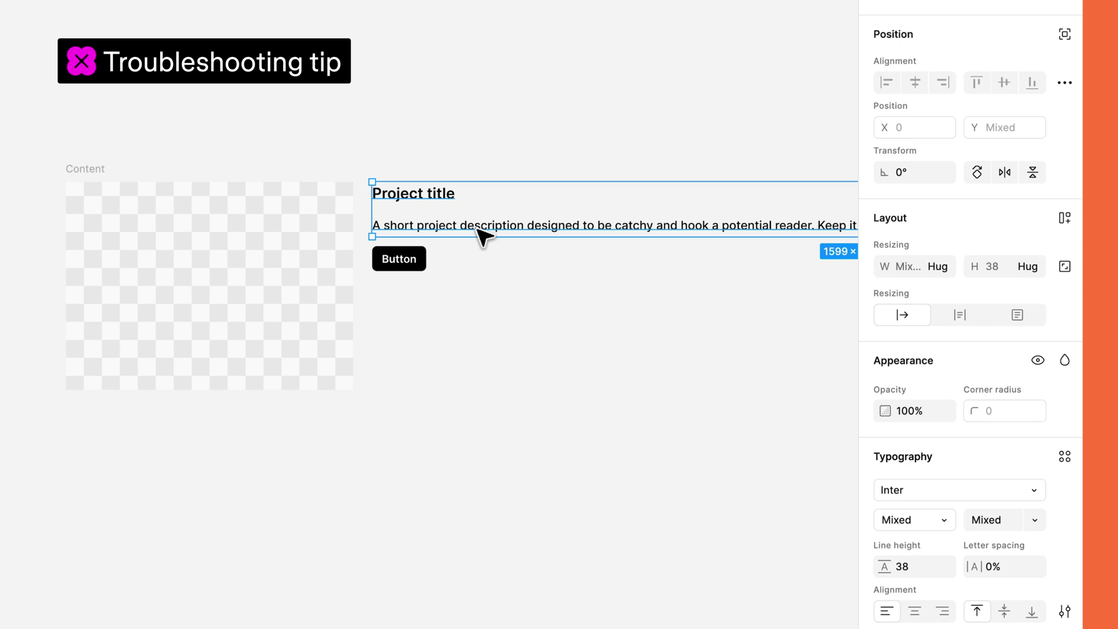
{"action": "left_click", "coordinate": [945, 265]}
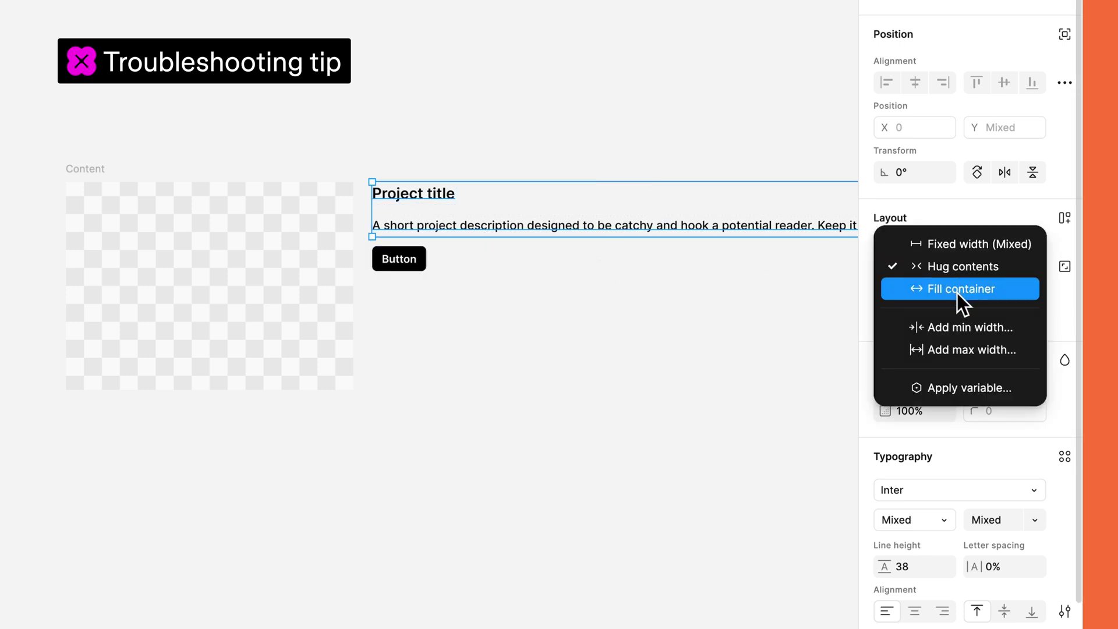
{"action": "left_click", "coordinate": [956, 289]}
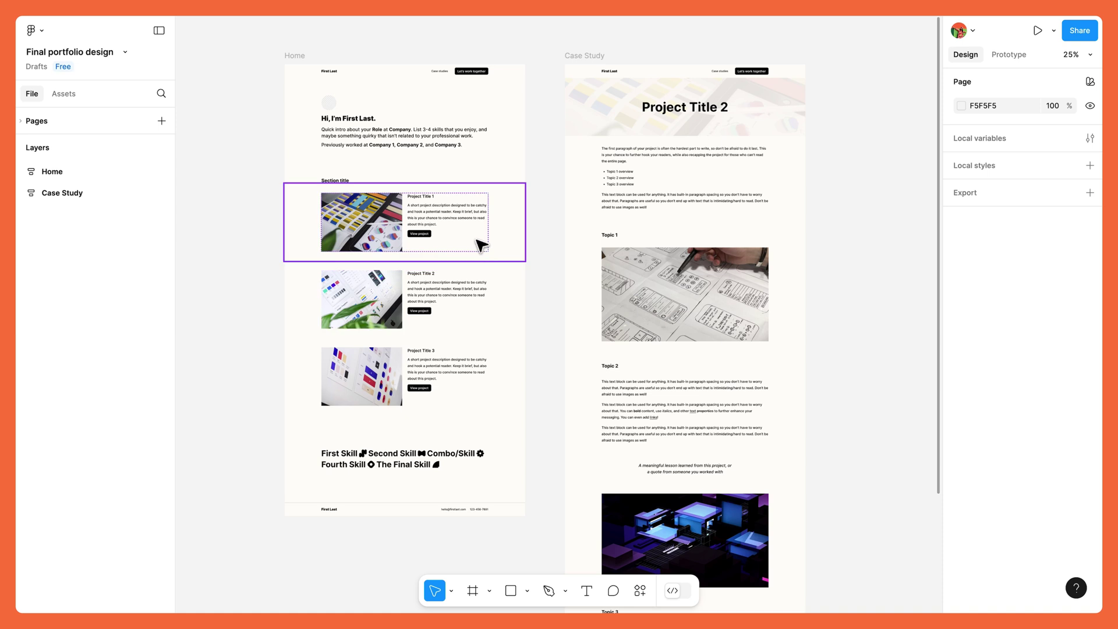
Step: Inspect the first Project card's Content and Description layers in the Layers panel
{"action": "left_click", "coordinate": [481, 245]}
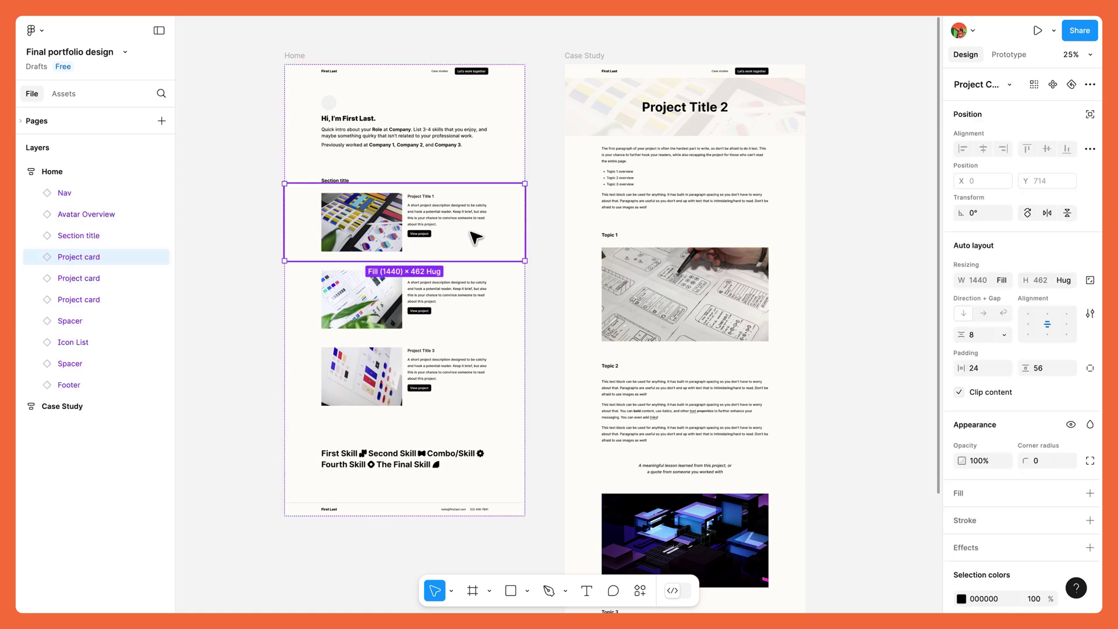
{"action": "scroll", "coordinate": [427, 224], "scroll_direction": "up", "scroll_amount": 5}
{"action": "scroll", "coordinate": [428, 227], "scroll_direction": "up", "scroll_amount": 3}
{"action": "scroll", "coordinate": [465, 282], "scroll_direction": "left", "scroll_amount": 6}
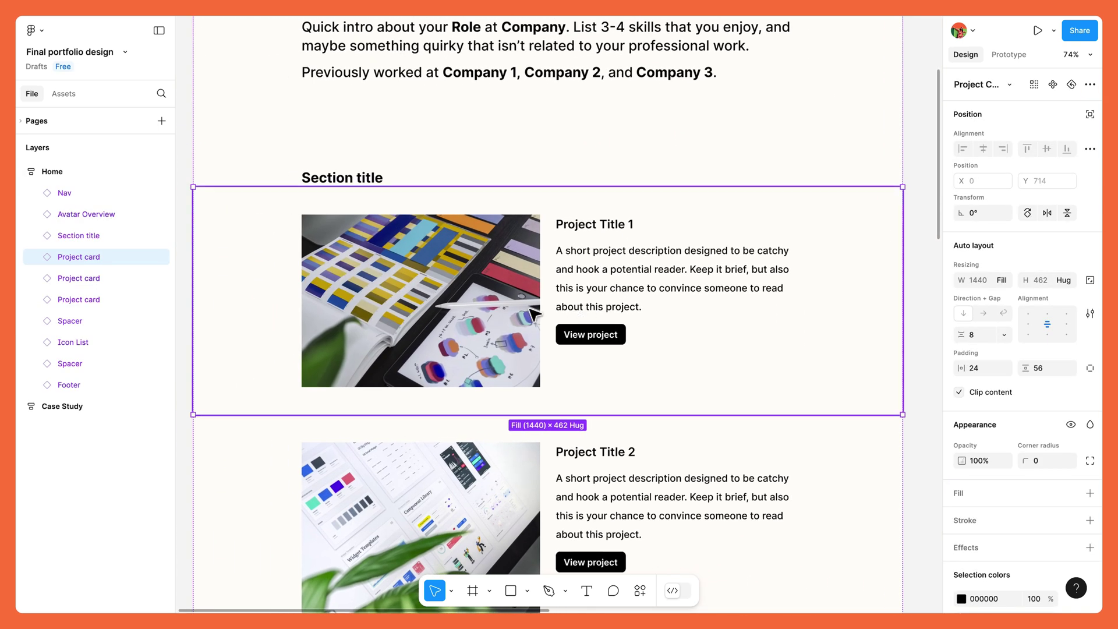
{"action": "left_click", "coordinate": [37, 256]}
{"action": "left_click", "coordinate": [89, 280]}
{"action": "left_click", "coordinate": [53, 278]}
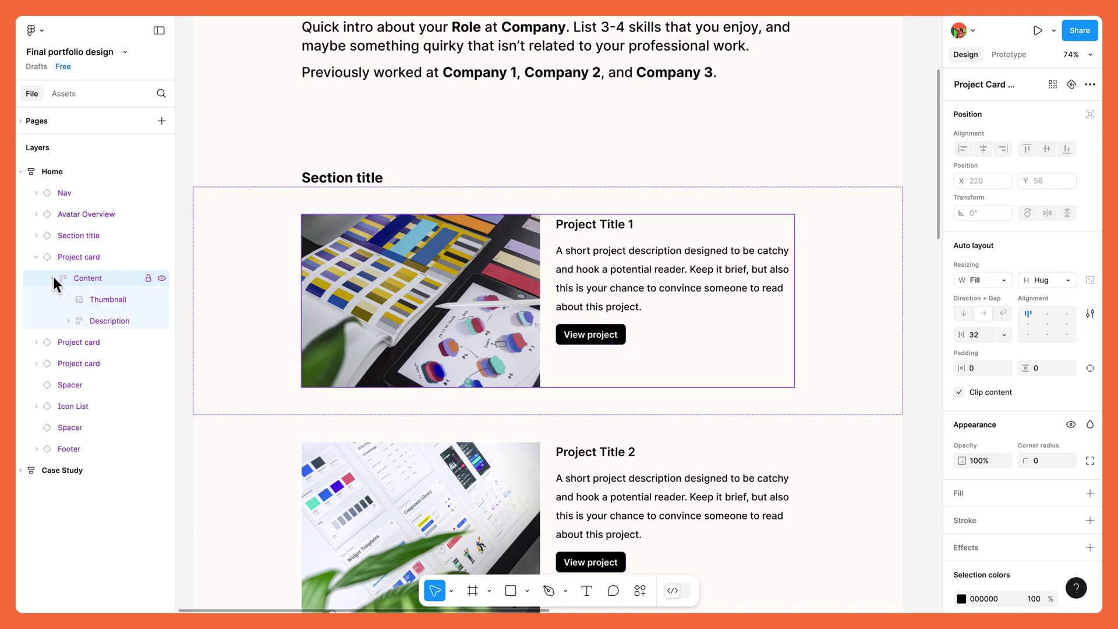
{"action": "left_click", "coordinate": [69, 320]}
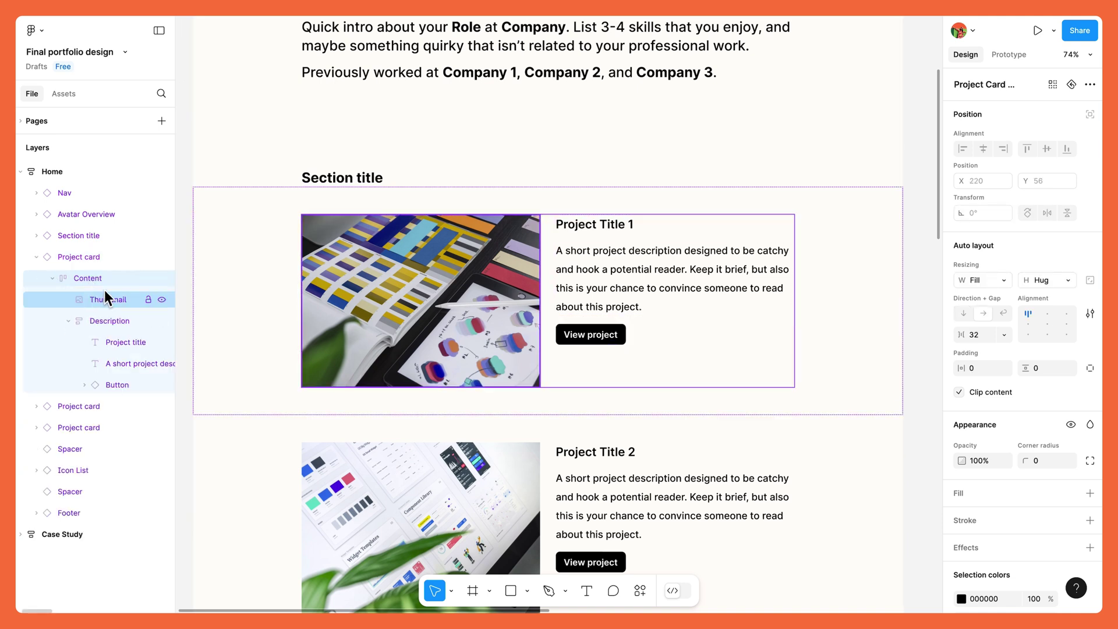
{"action": "left_click", "coordinate": [113, 258]}
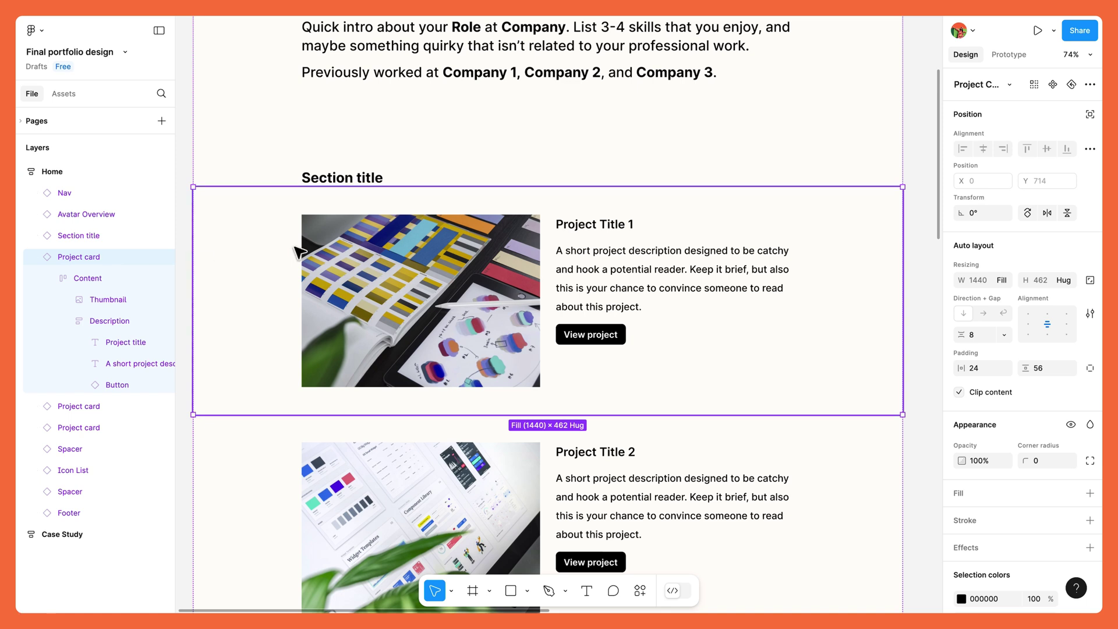
Step: Inspect the Avatar Overview section's Content frame, Section title and Title text layers
{"action": "scroll", "coordinate": [442, 326], "scroll_direction": "up", "scroll_amount": 5}
{"action": "left_click", "coordinate": [437, 351]}
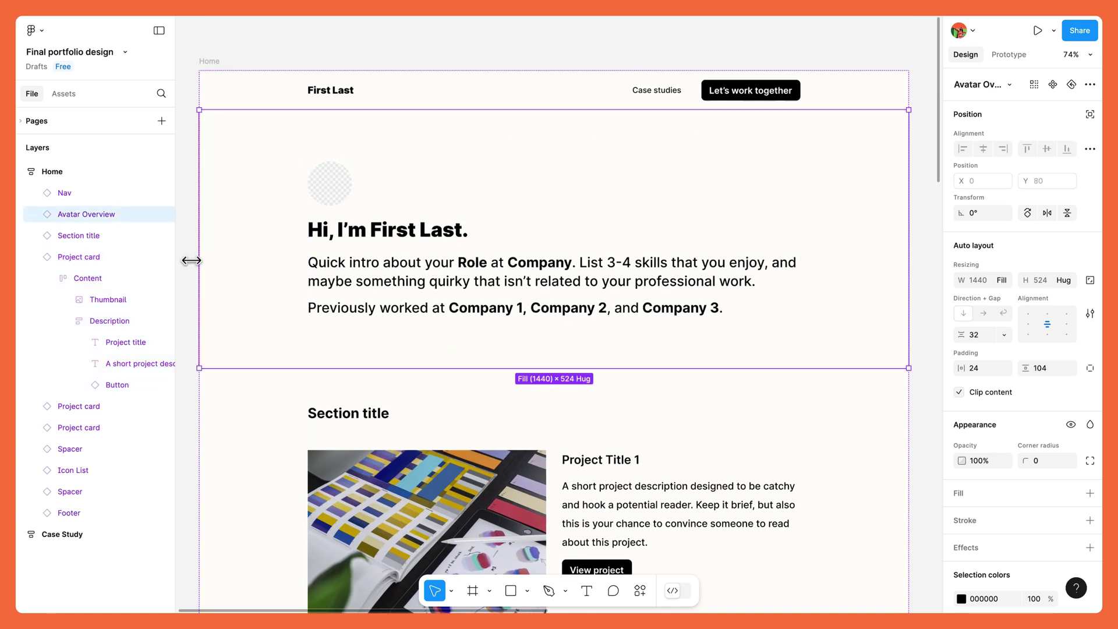
{"action": "key", "text": "Return"}
{"action": "left_click", "coordinate": [52, 235]}
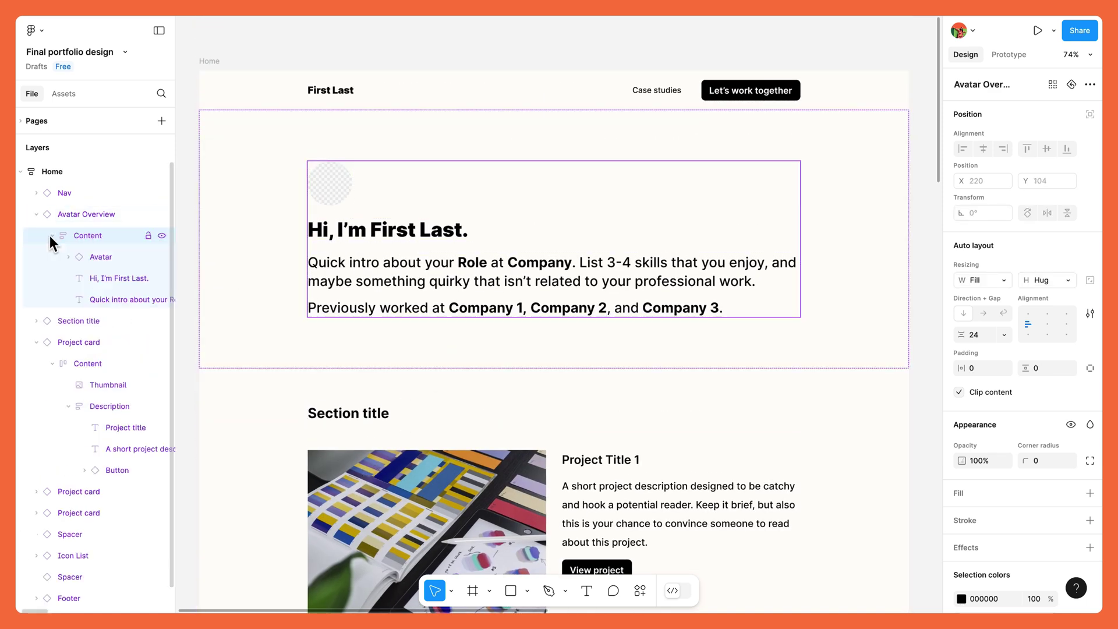
{"action": "left_click", "coordinate": [89, 323]}
{"action": "left_click", "coordinate": [37, 320]}
{"action": "left_click", "coordinate": [85, 342]}
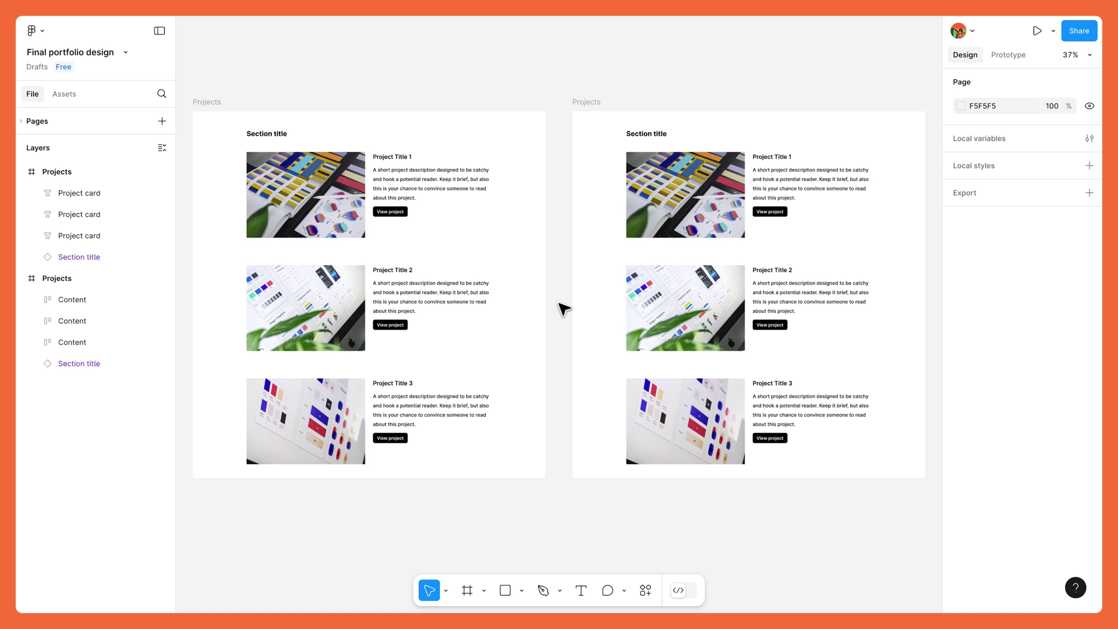
Step: Give the Project Title 2 Content frame a pink FFA8A8 fill
{"action": "left_click", "coordinate": [484, 283]}
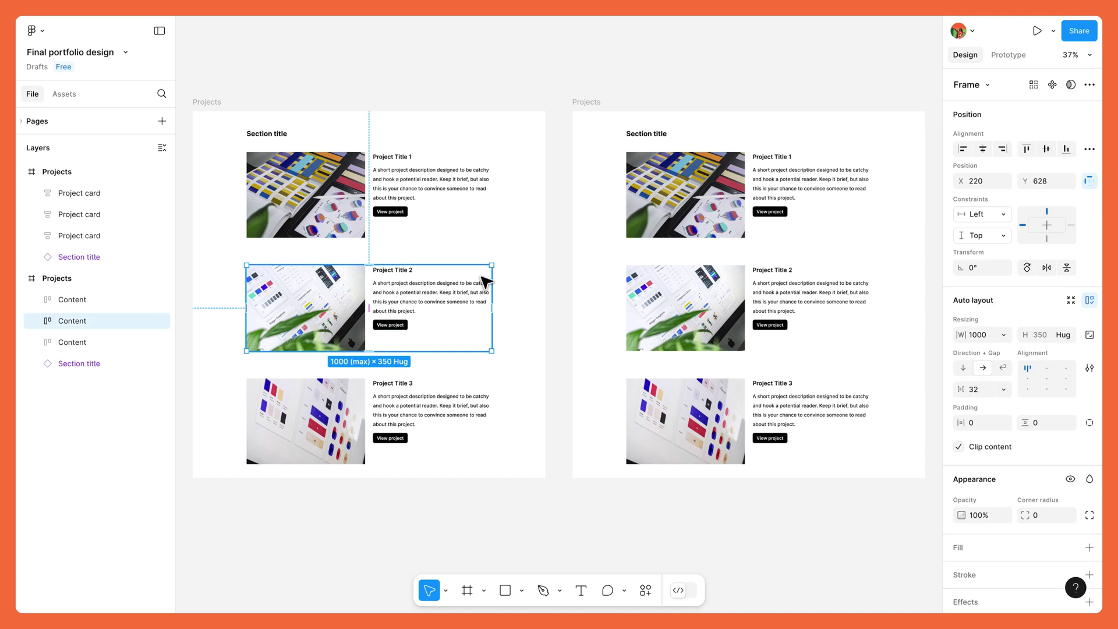
{"action": "scroll", "coordinate": [990, 472], "scroll_direction": "down", "scroll_amount": 3}
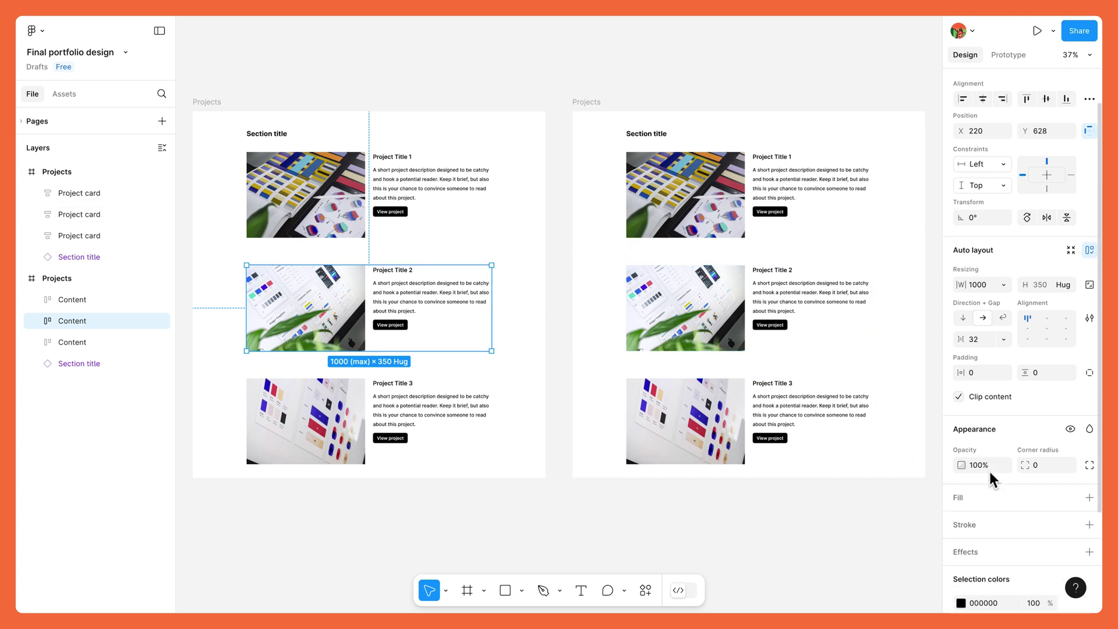
{"action": "left_click", "coordinate": [986, 429]}
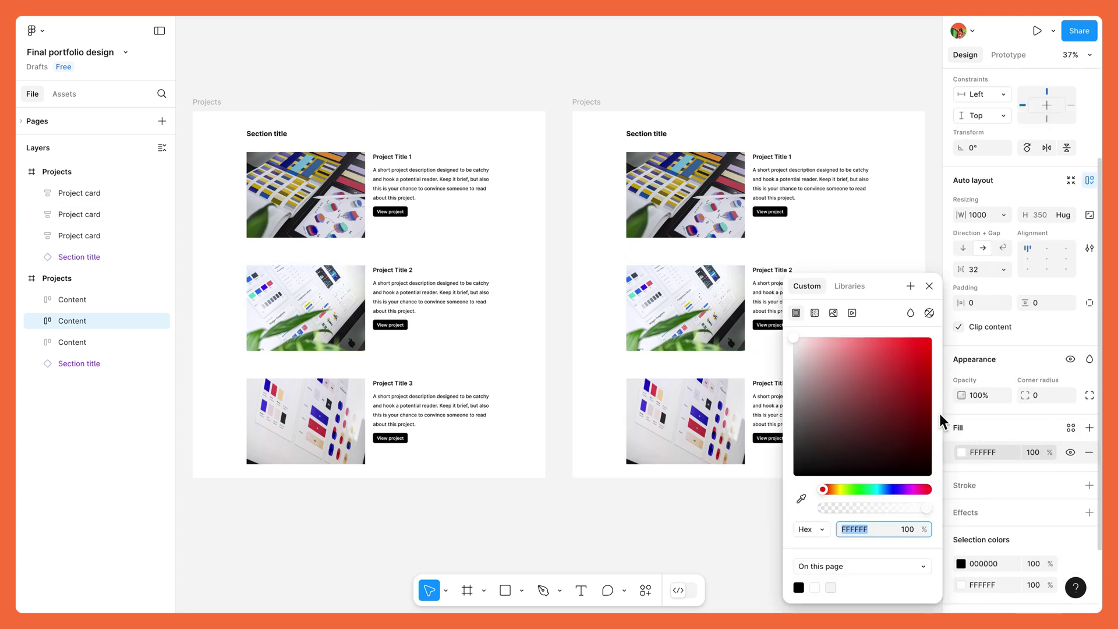
{"action": "left_click_drag", "start_coordinate": [819, 347], "coordinate": [840, 341]}
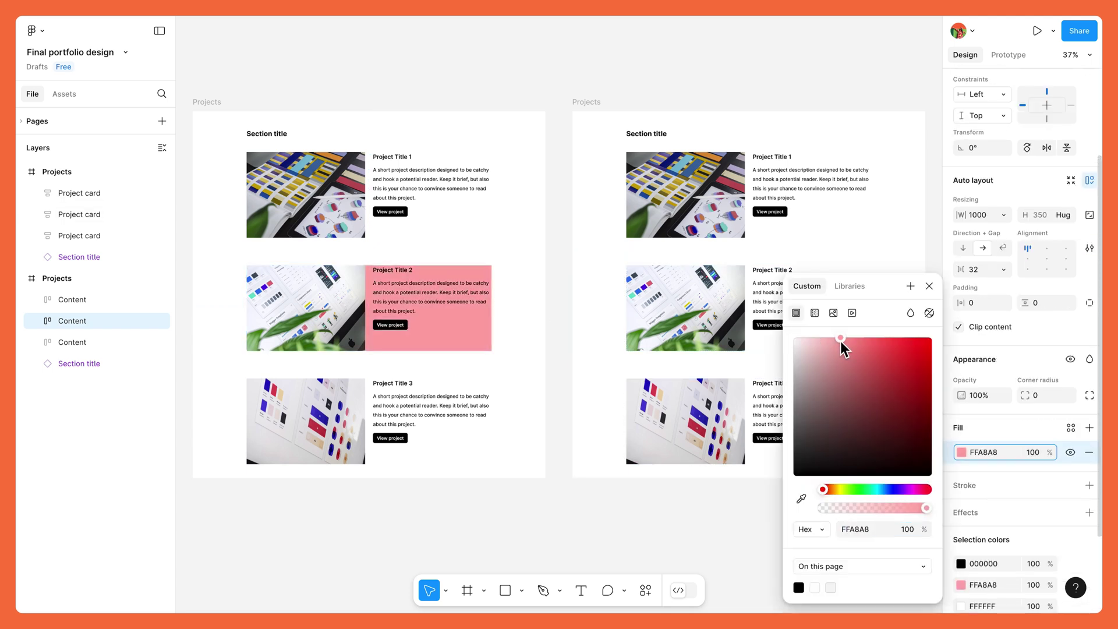
{"action": "left_click", "coordinate": [928, 287]}
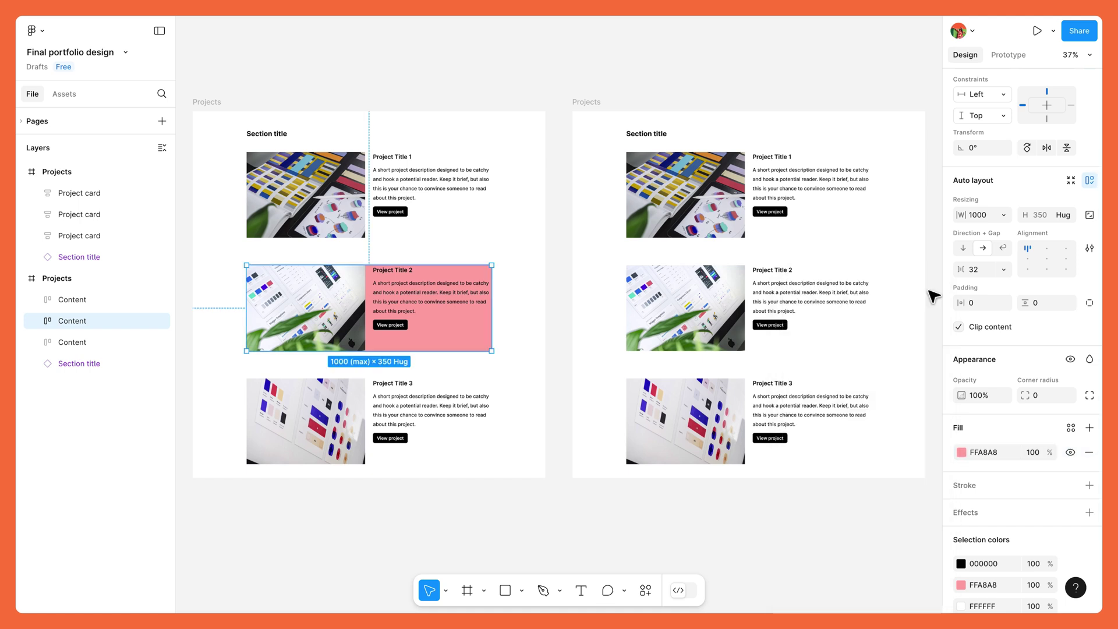
Step: Fill the matching full-width Project card with the same pink, sampled by eyedropper
{"action": "left_click", "coordinate": [912, 291]}
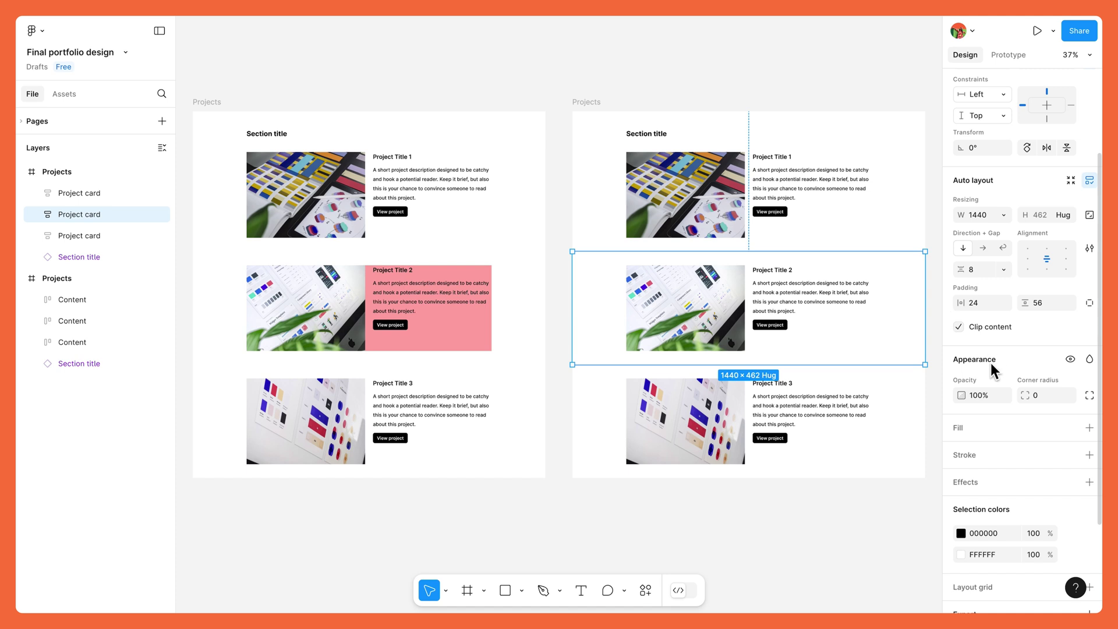
{"action": "left_click", "coordinate": [1034, 434]}
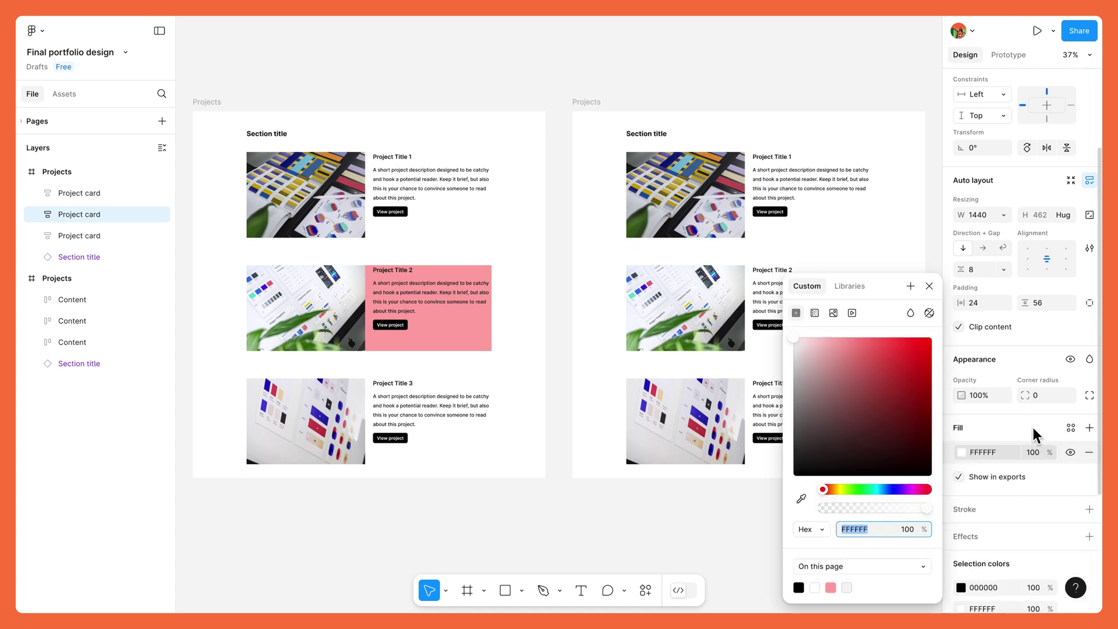
{"action": "left_click", "coordinate": [801, 498]}
{"action": "left_click", "coordinate": [466, 328]}
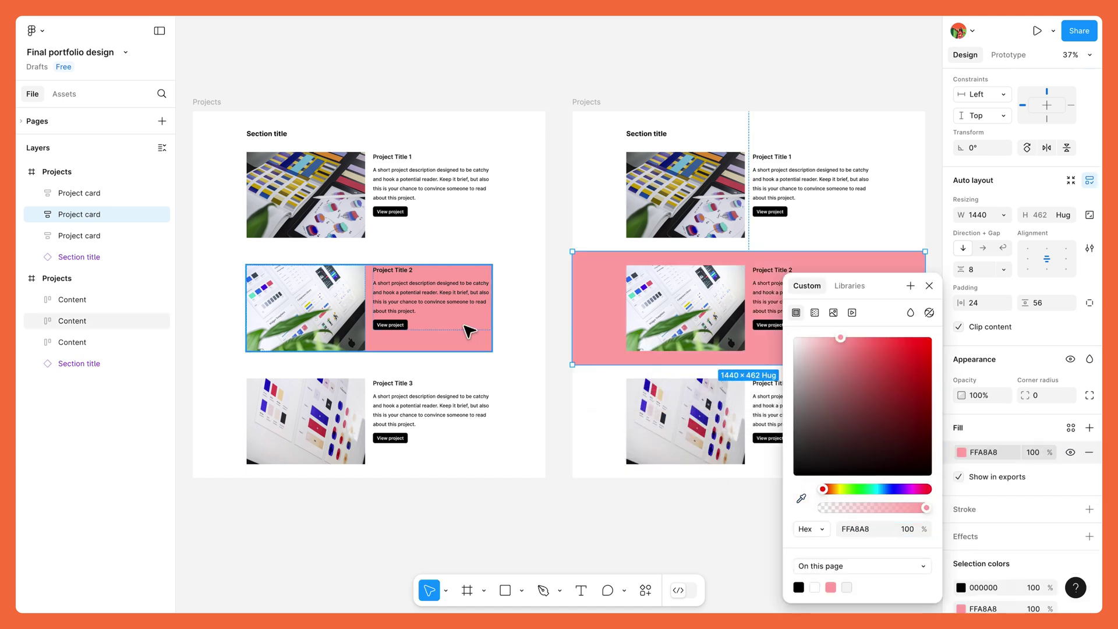
{"action": "left_click", "coordinate": [929, 285]}
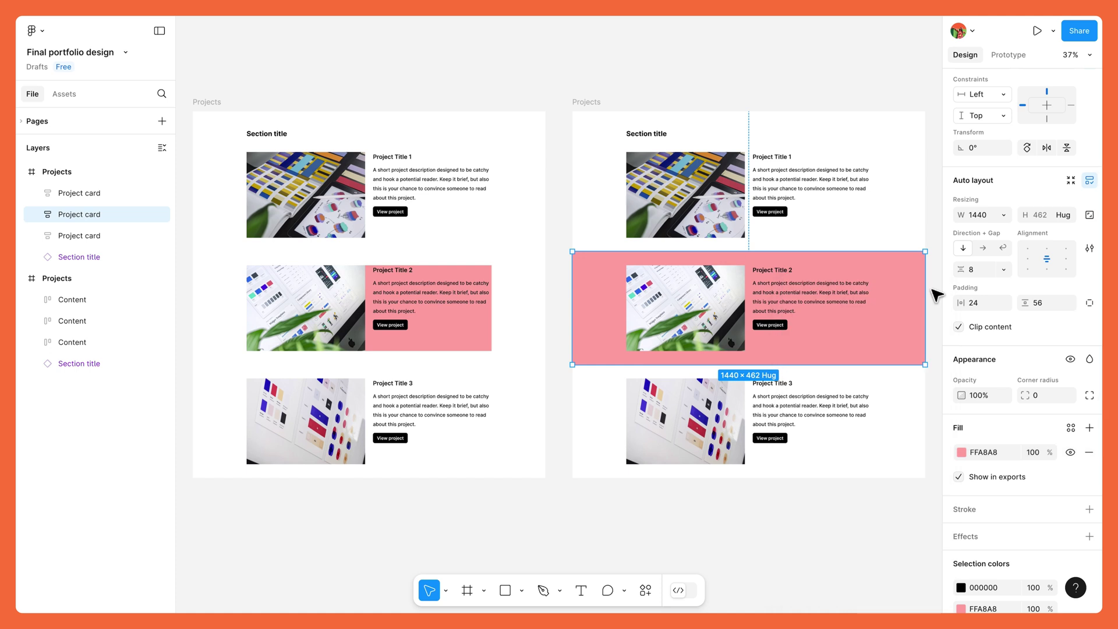
{"action": "left_click", "coordinate": [804, 506]}
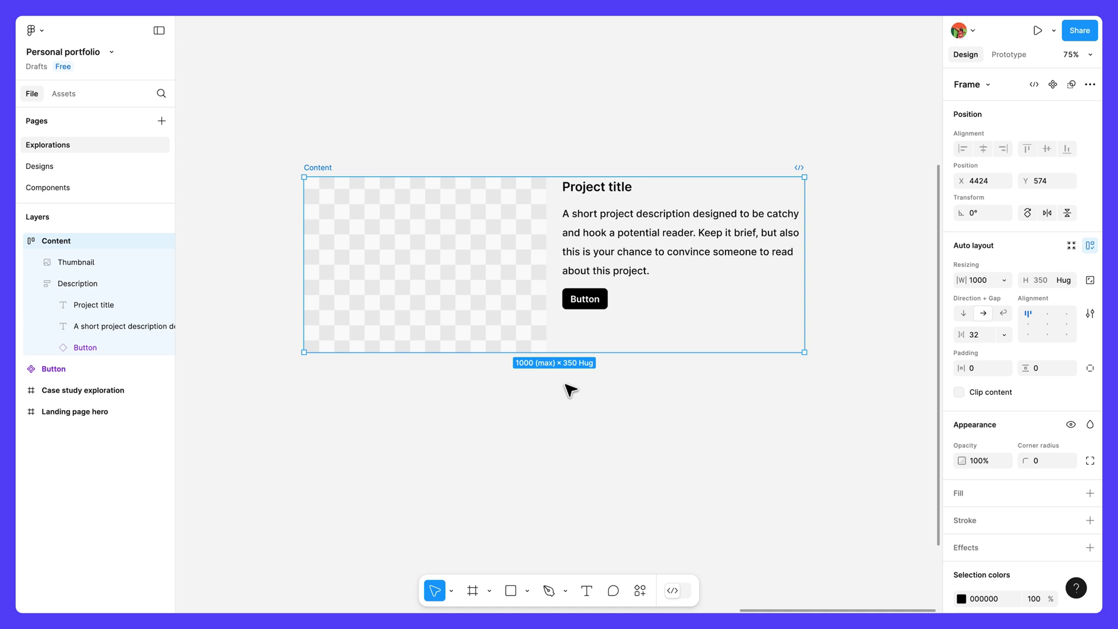
Step: Draw a new frame around the Content frame and check its layers
{"action": "left_click", "coordinate": [473, 591]}
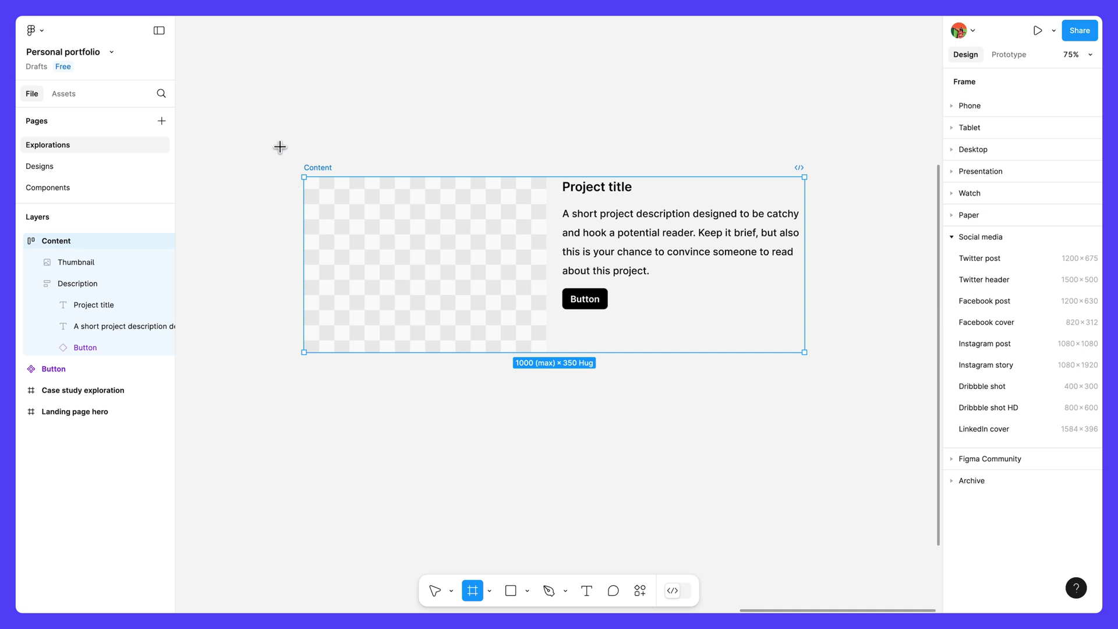
{"action": "left_click_drag", "start_coordinate": [280, 146], "coordinate": [911, 445]}
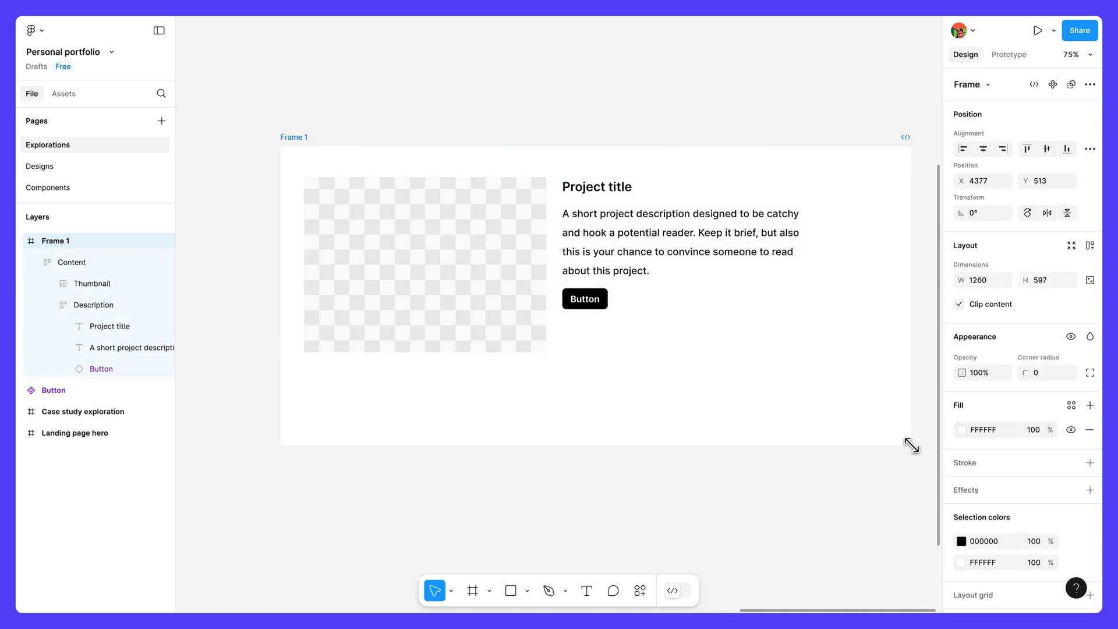
{"action": "left_click", "coordinate": [139, 263]}
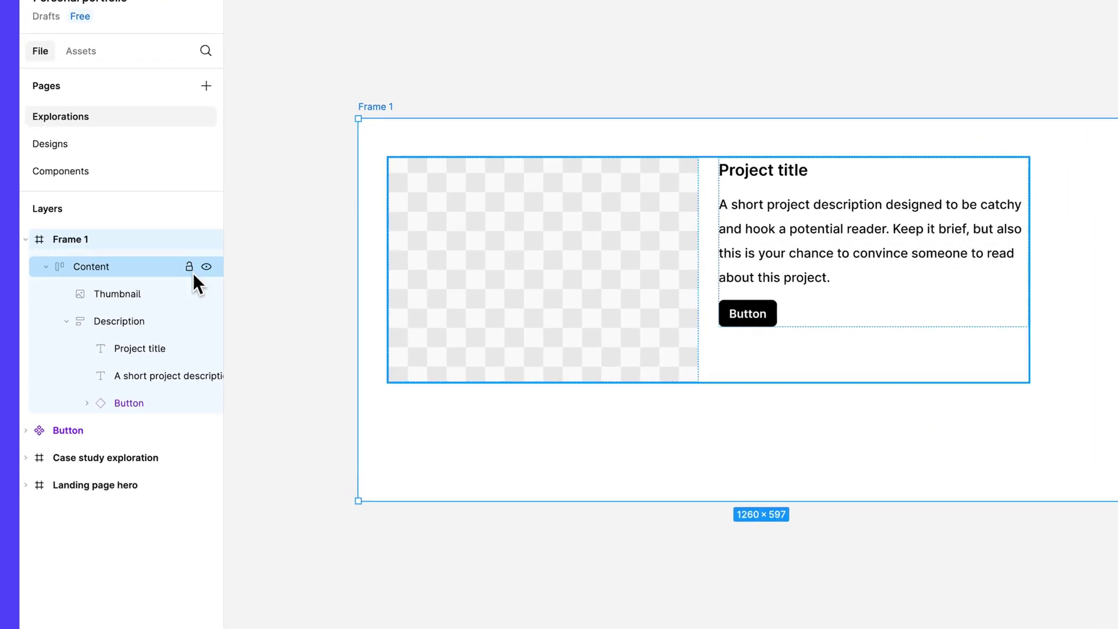
{"action": "left_click", "coordinate": [27, 239]}
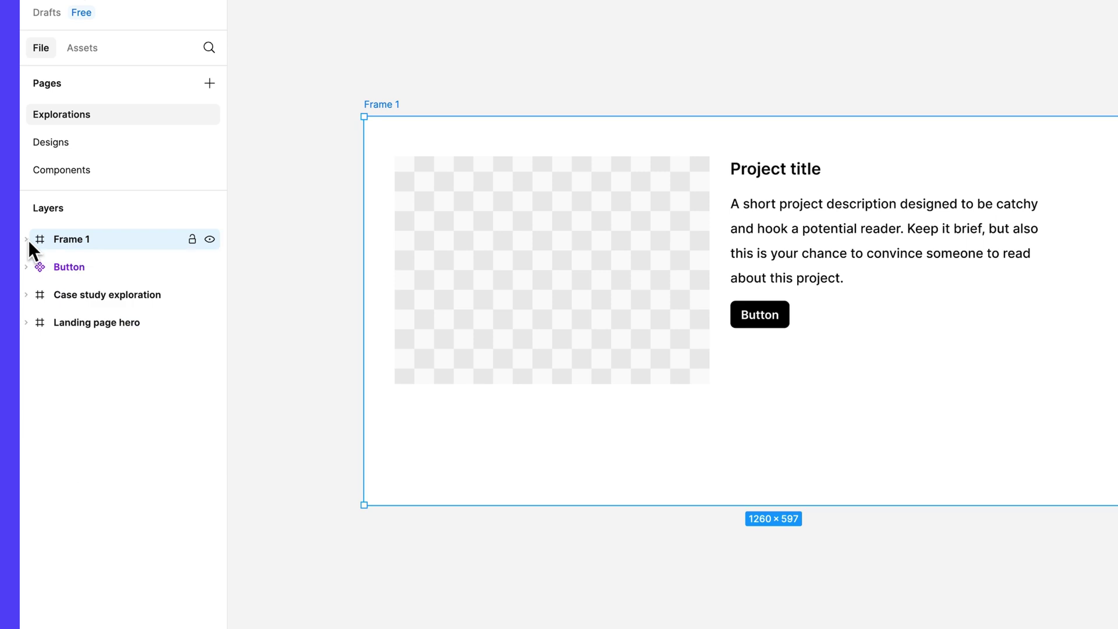
{"action": "left_click", "coordinate": [26, 239]}
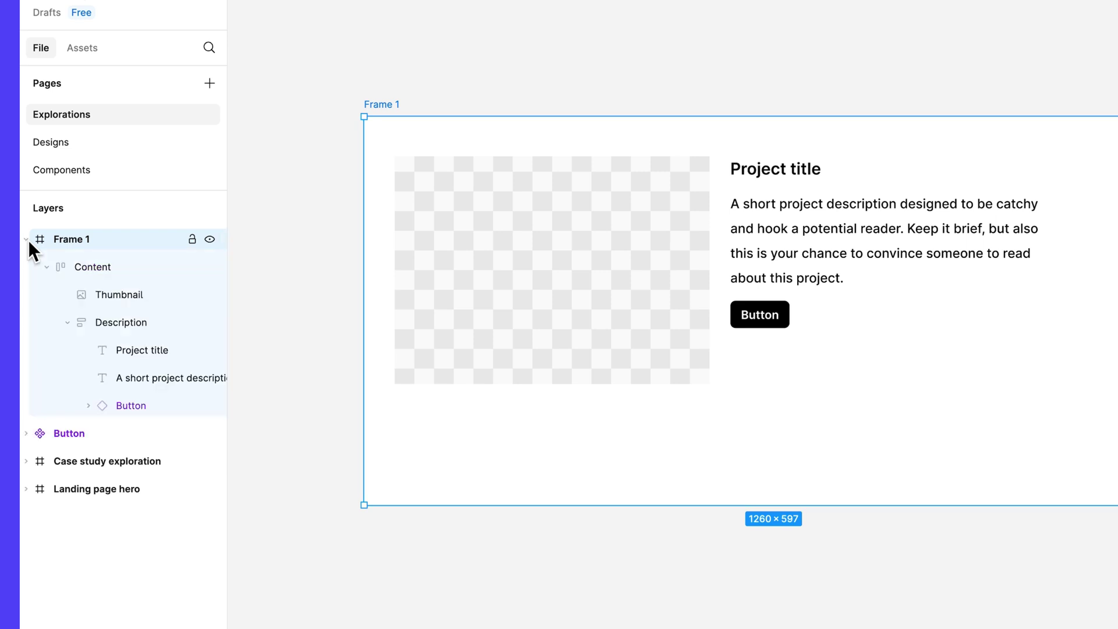
Step: Rename Frame 1 to 'Project card' and give it auto layout
{"action": "double_click", "coordinate": [85, 239]}
{"action": "type", "text": "Project card"}
{"action": "key", "text": "Return"}
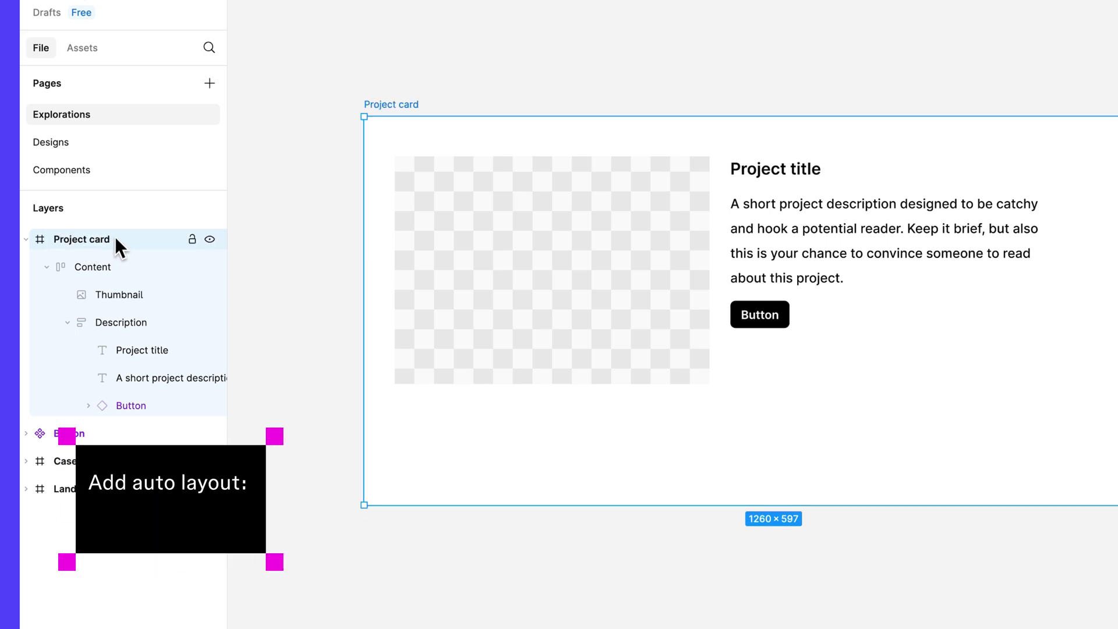
{"action": "key", "text": "shift+a"}
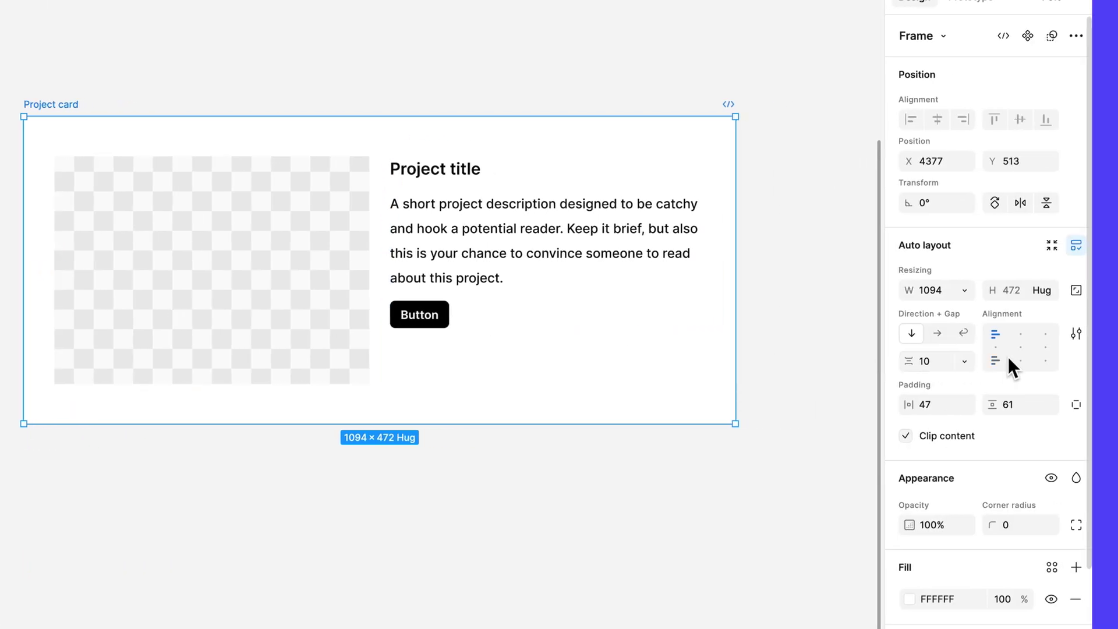
Step: Center the Project card's content, pad it 24 horizontal and 56 vertical, and keep fixed 1094 width
{"action": "left_click", "coordinate": [1023, 347]}
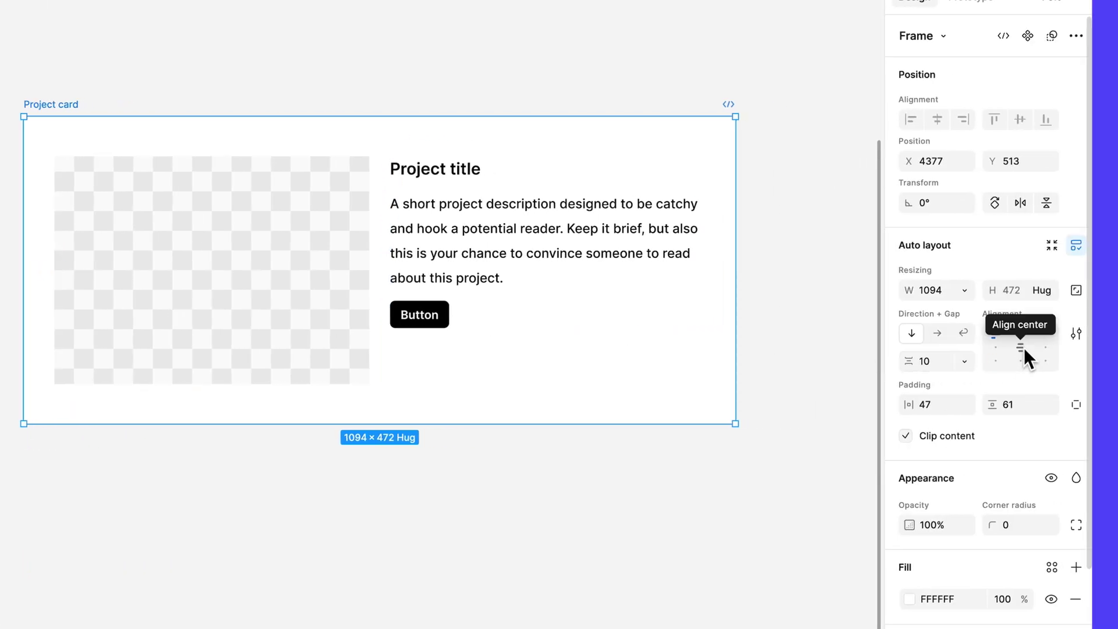
{"action": "left_click", "coordinate": [941, 401]}
{"action": "type", "text": "24"}
{"action": "key", "text": "Return"}
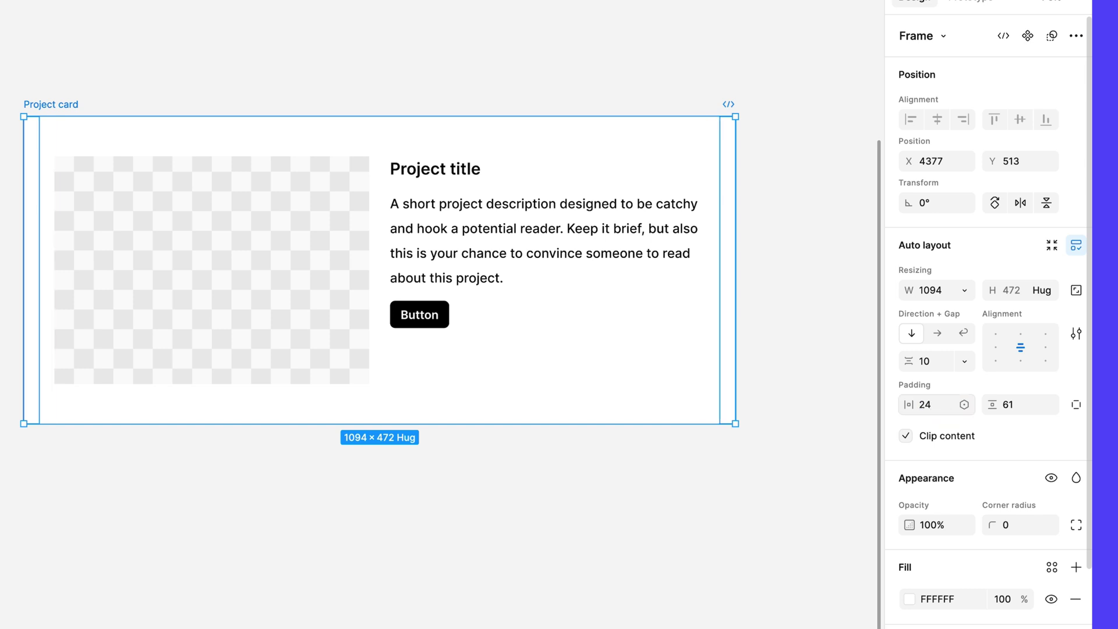
{"action": "left_click", "coordinate": [1020, 404]}
{"action": "type", "text": "56"}
{"action": "key", "text": "Return"}
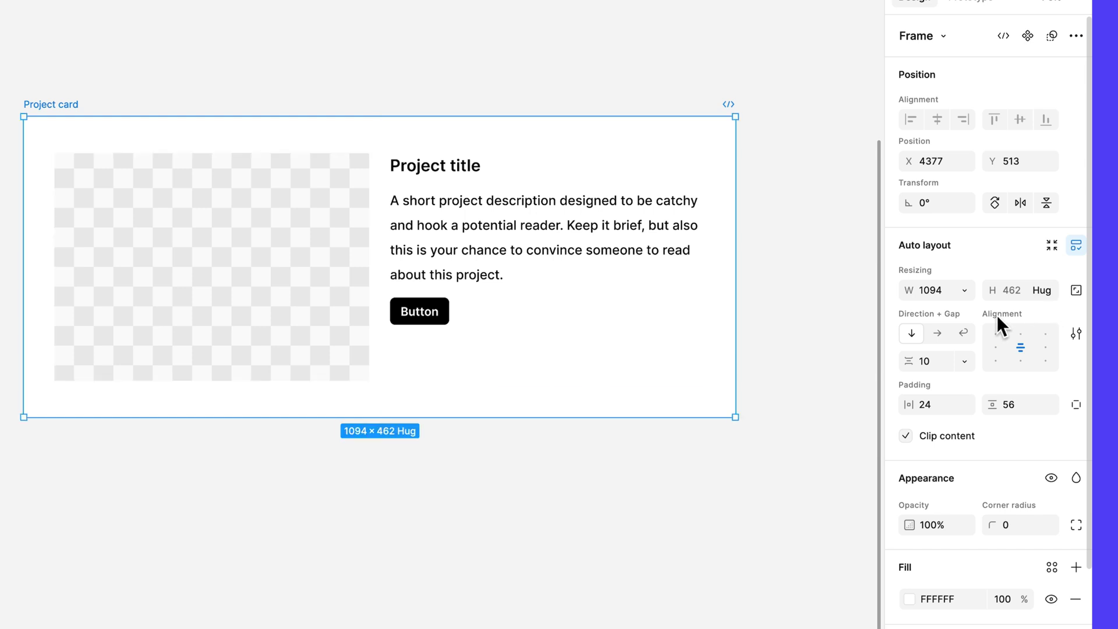
{"action": "left_click", "coordinate": [966, 291]}
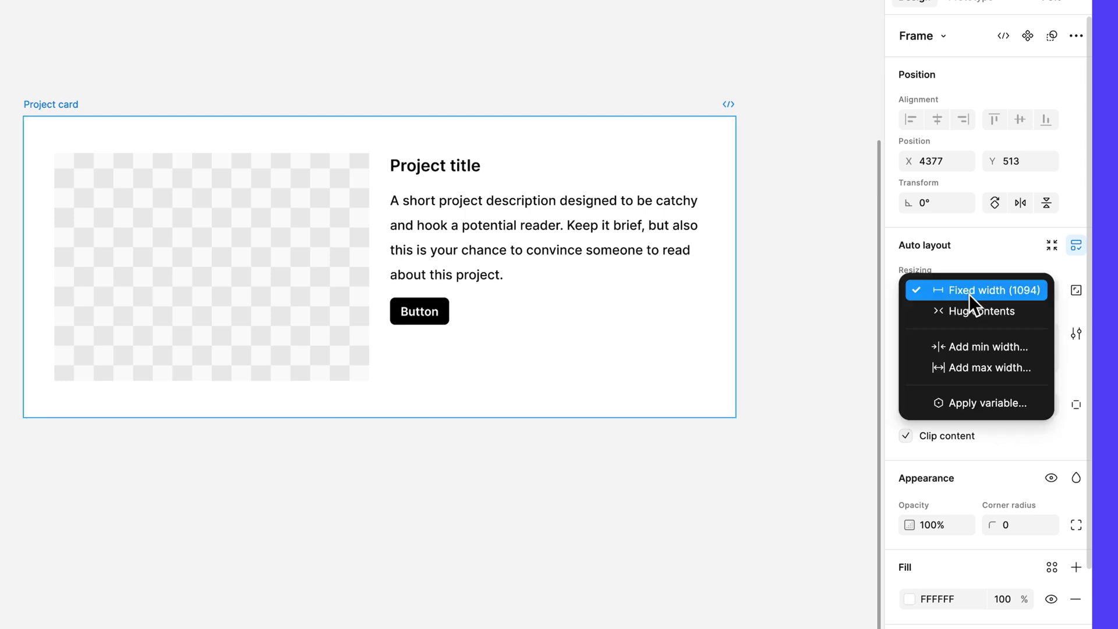
{"action": "left_click", "coordinate": [969, 295]}
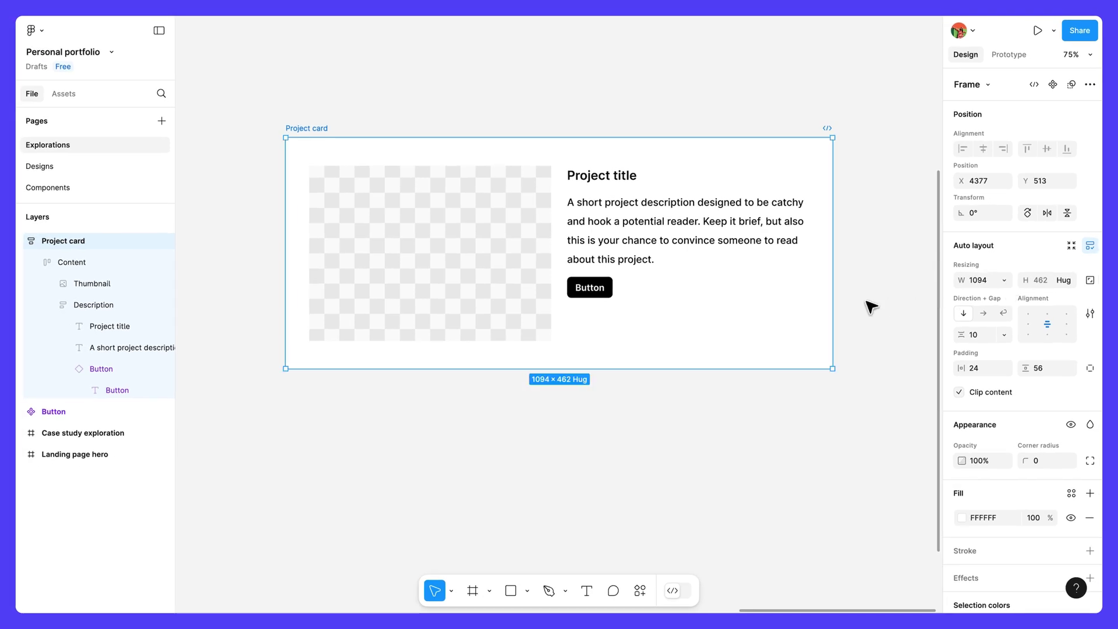
Step: Cap the selected frame's width at a 1000 maximum
{"action": "scroll", "coordinate": [866, 307], "scroll_direction": "down", "scroll_amount": 5}
{"action": "left_click_drag", "start_coordinate": [698, 354], "coordinate": [913, 364]}
{"action": "scroll", "coordinate": [902, 359], "scroll_direction": "up", "scroll_amount": 2}
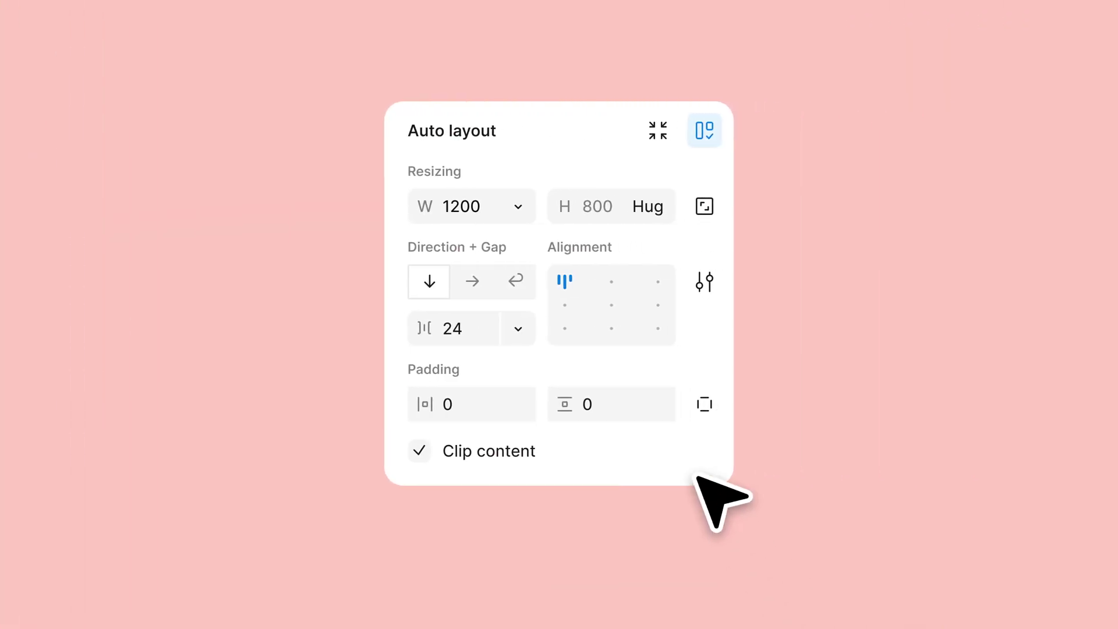
{"action": "left_click", "coordinate": [517, 208]}
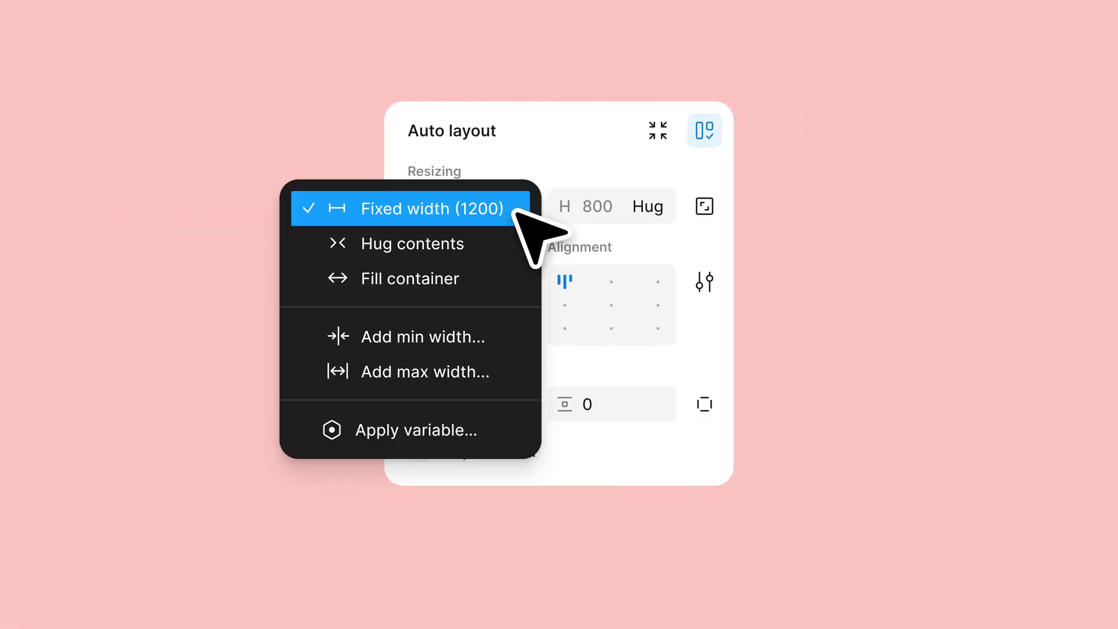
{"action": "left_click", "coordinate": [484, 370]}
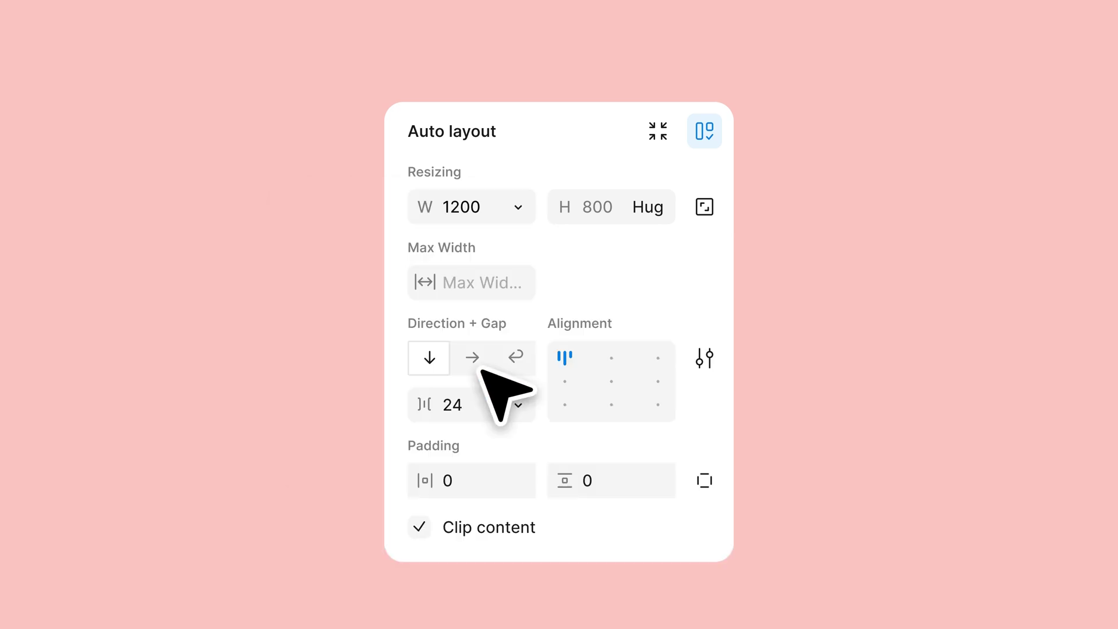
{"action": "left_click", "coordinate": [469, 289]}
{"action": "type", "text": "1000"}
{"action": "key", "text": "Return"}
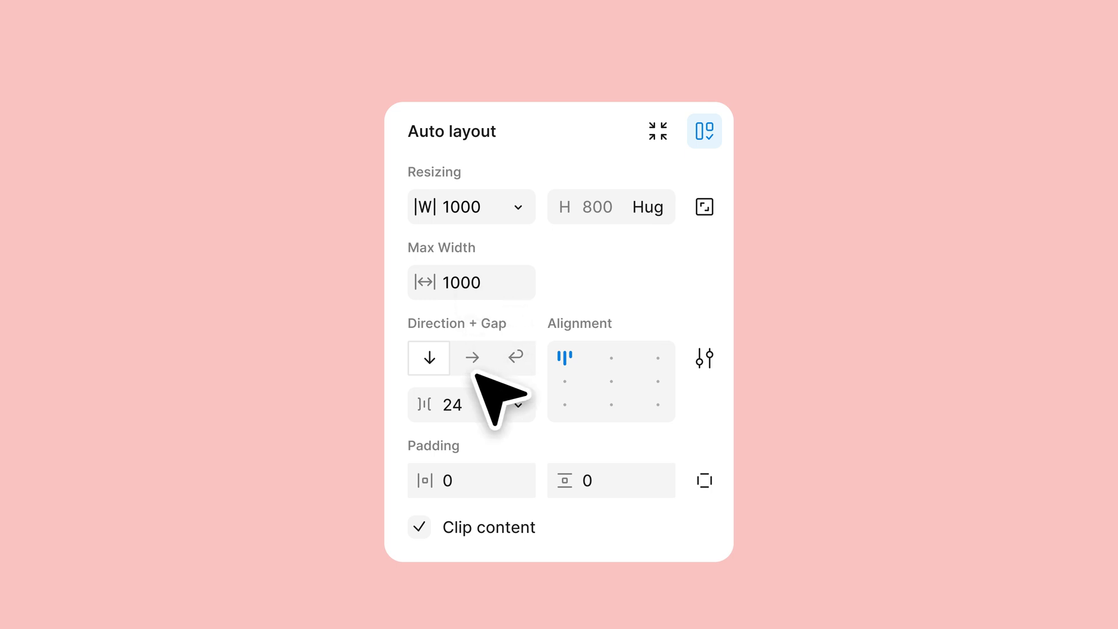
Step: Set the frame's padding to 24 horizontal and 56 vertical
{"action": "left_click", "coordinate": [485, 469]}
{"action": "type", "text": "24"}
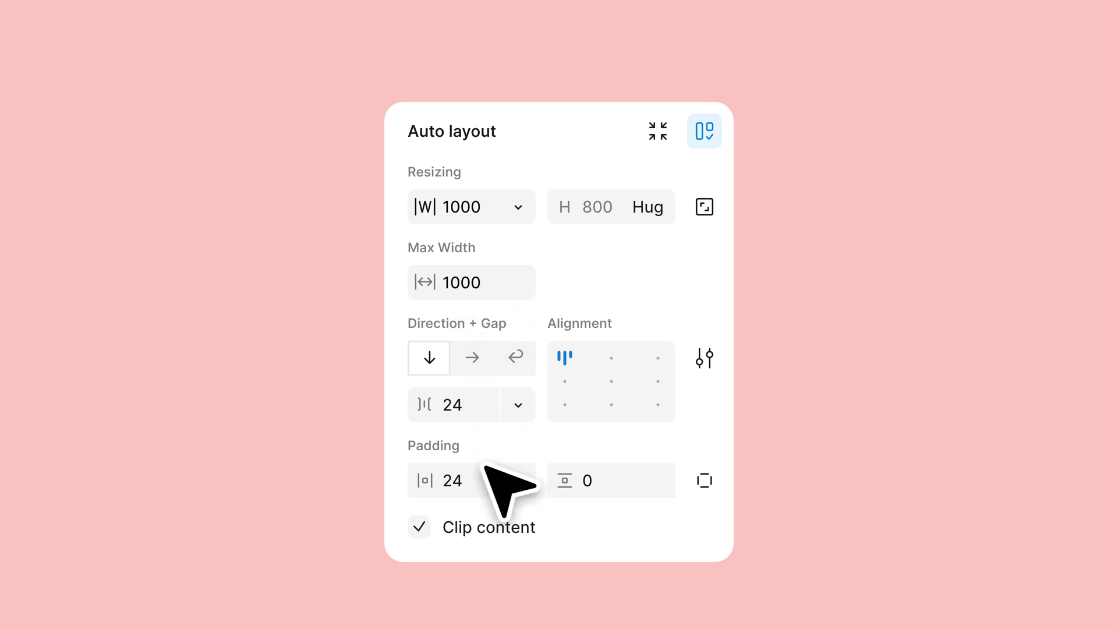
{"action": "left_click", "coordinate": [607, 482]}
{"action": "type", "text": "56"}
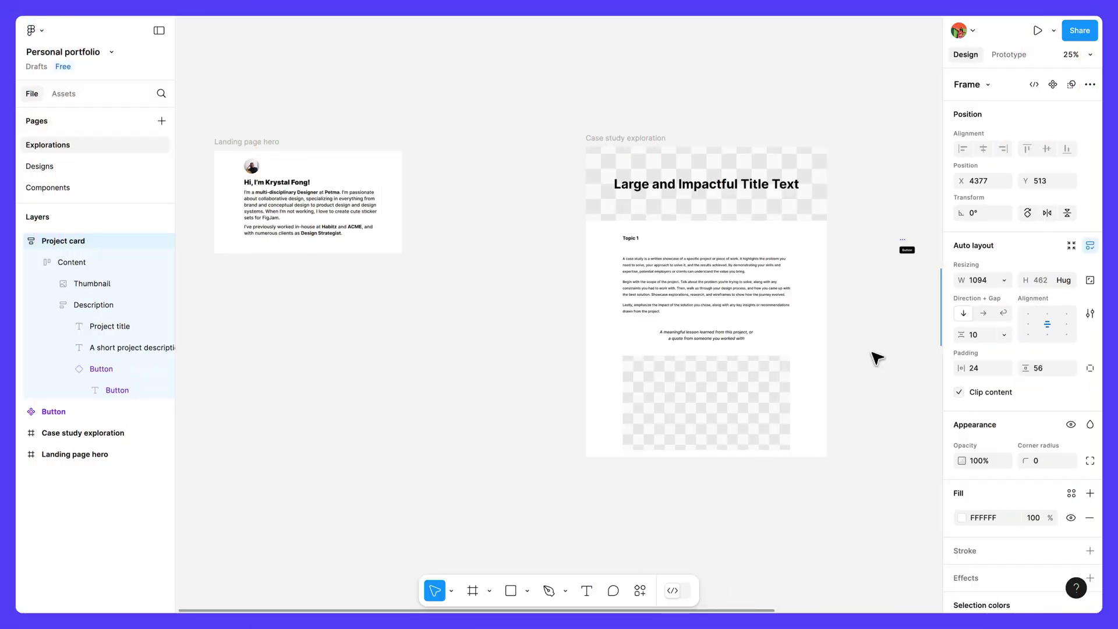
Step: Add auto layout to the Landing page hero and cap its width at 1000
{"action": "scroll", "coordinate": [291, 215], "scroll_direction": "up", "scroll_amount": 5}
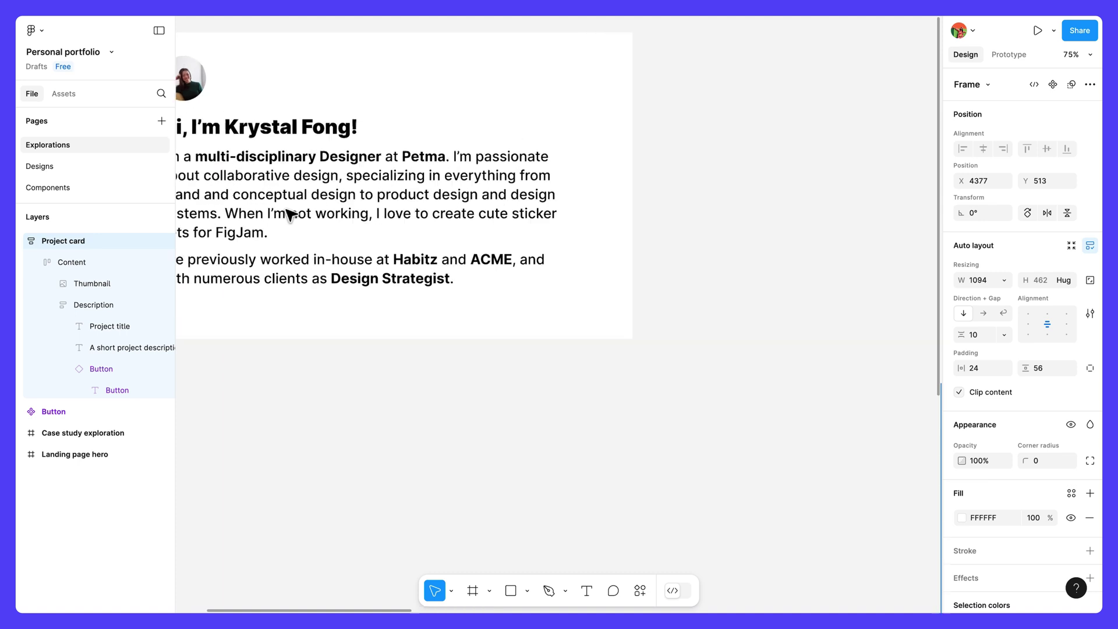
{"action": "left_click_drag", "start_coordinate": [289, 216], "coordinate": [493, 319]}
{"action": "left_click", "coordinate": [332, 137]}
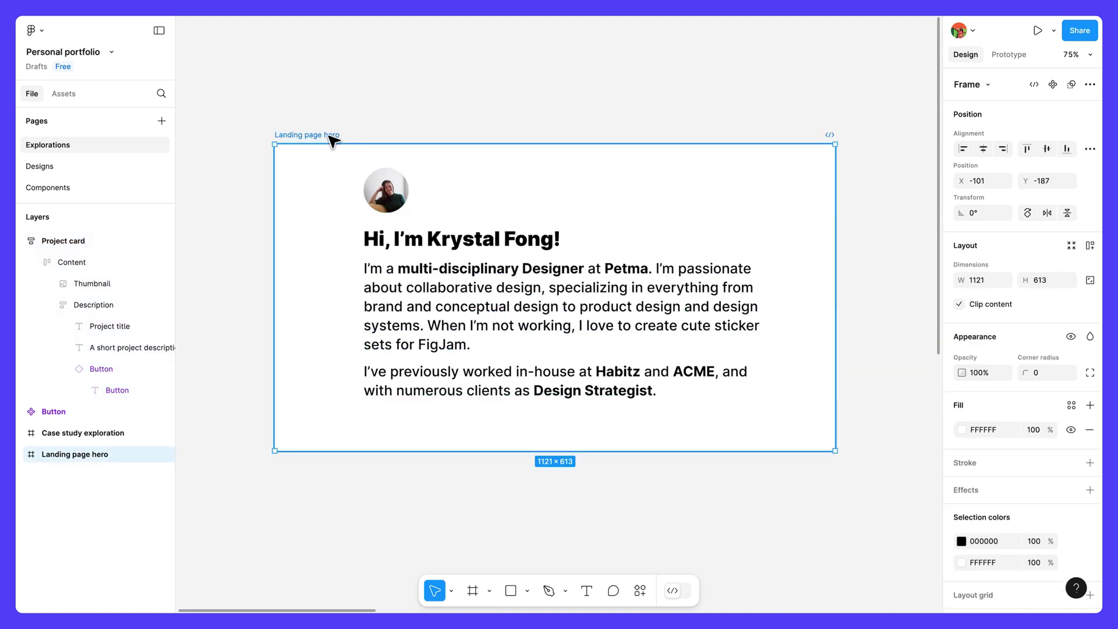
{"action": "key", "text": "shift+a"}
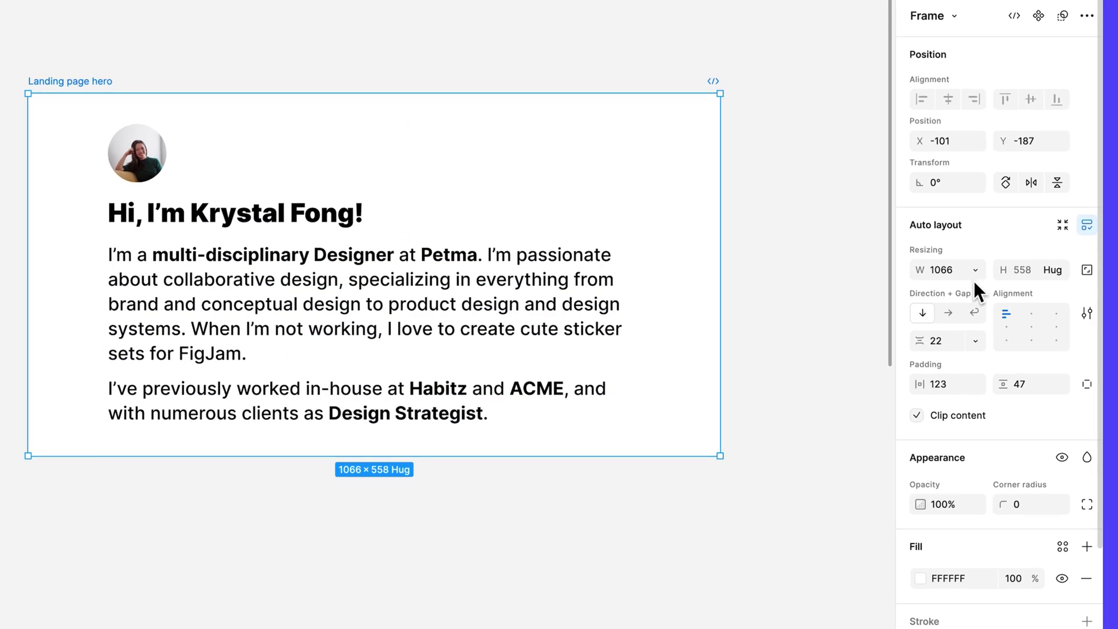
{"action": "left_click", "coordinate": [1004, 280]}
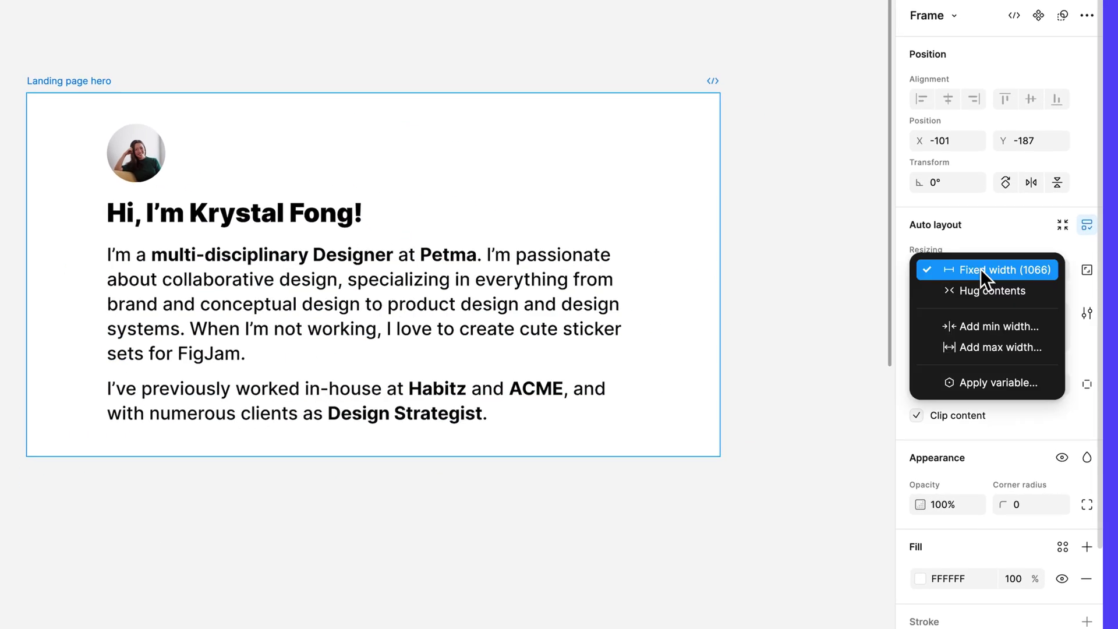
{"action": "left_click", "coordinate": [1000, 346]}
{"action": "type", "text": "1000"}
{"action": "key", "text": "Return"}
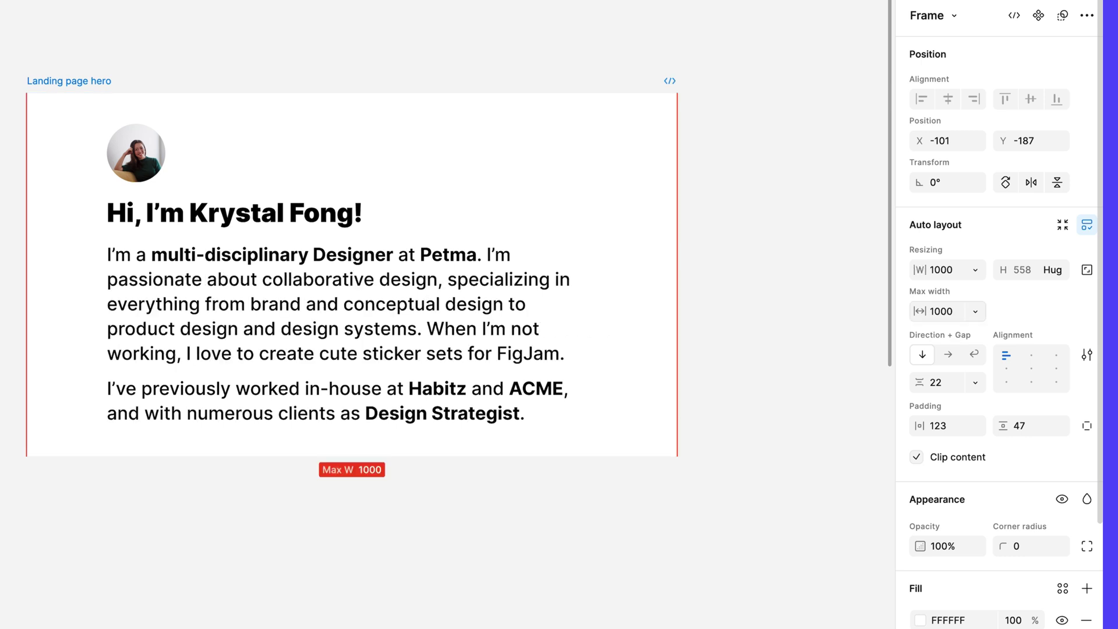
Step: Set the hero's item gap to 24 and both horizontal and vertical padding to 0
{"action": "left_click", "coordinate": [944, 381]}
{"action": "type", "text": "24"}
{"action": "key", "text": "Return"}
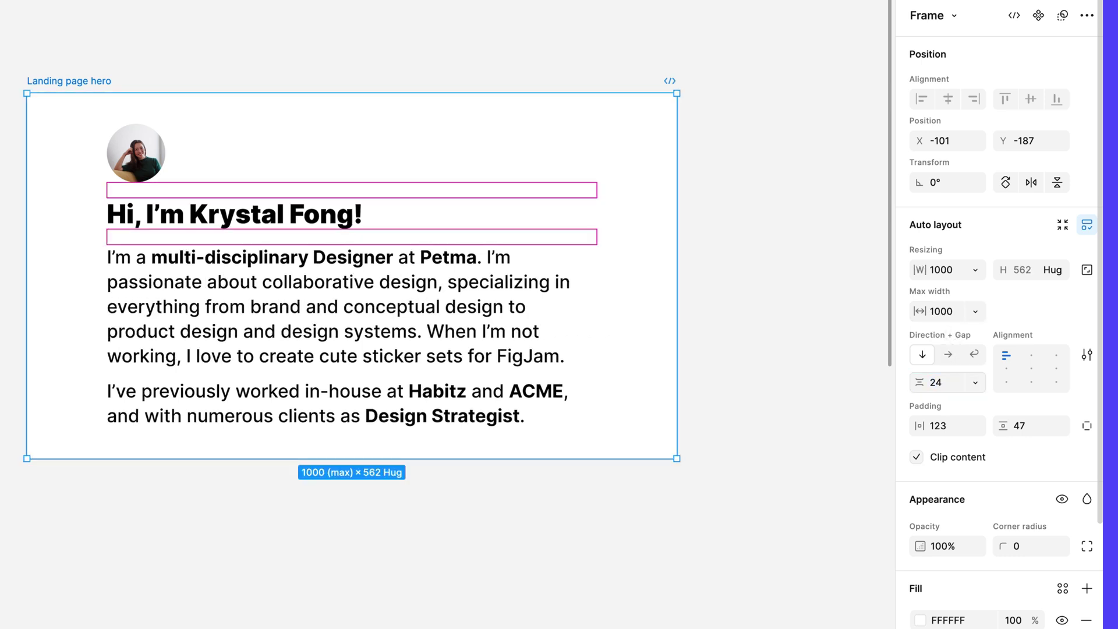
{"action": "left_click", "coordinate": [956, 428]}
{"action": "type", "text": "0"}
{"action": "key", "text": "Return"}
{"action": "left_click", "coordinate": [1039, 424]}
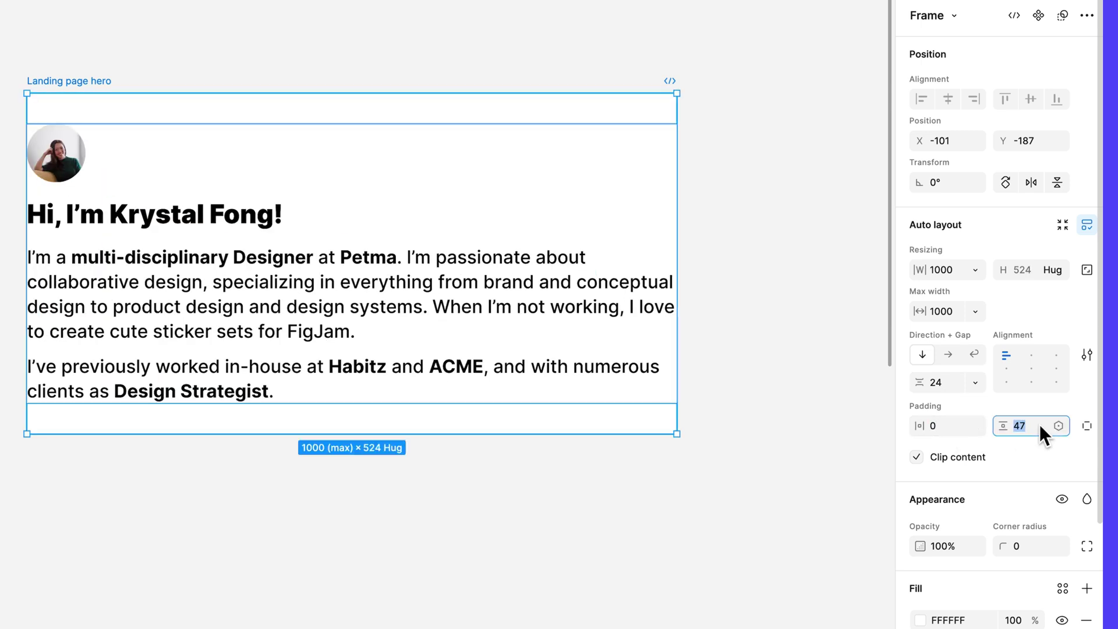
{"action": "type", "text": "0"}
{"action": "key", "text": "Return"}
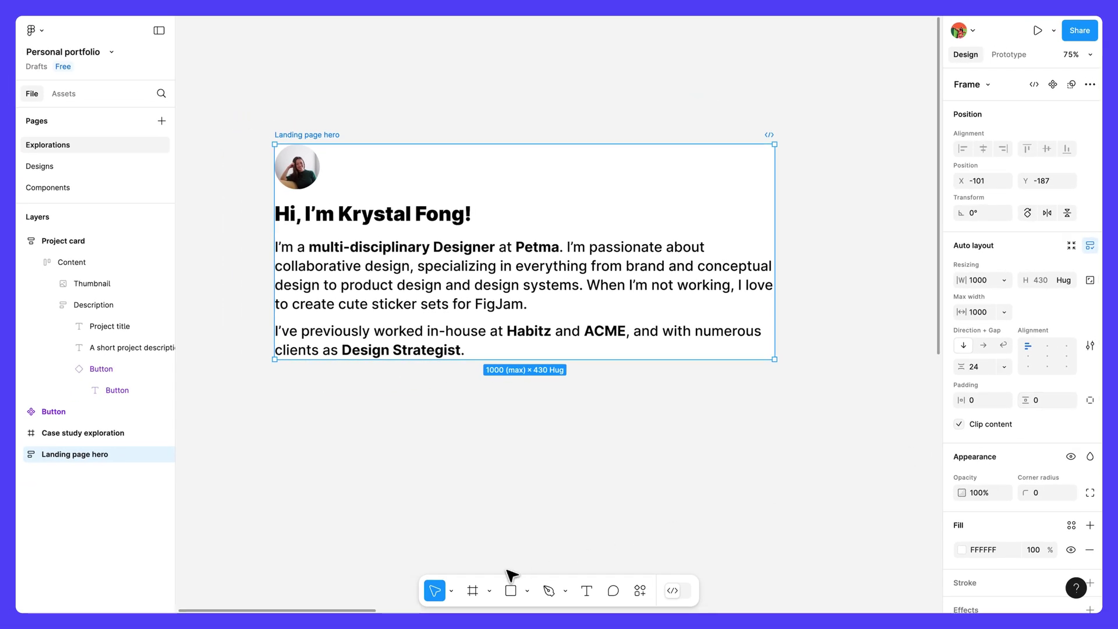
Step: Draw a new frame around the hero and name it 'Personal bio'
{"action": "left_click", "coordinate": [473, 591]}
{"action": "left_click_drag", "start_coordinate": [213, 108], "coordinate": [873, 480]}
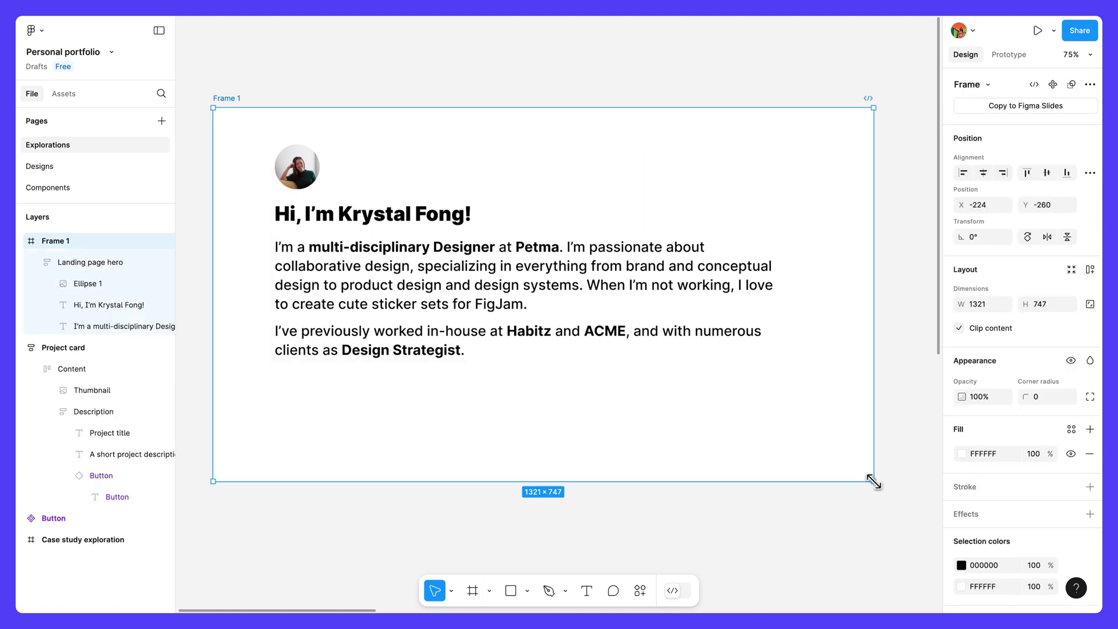
{"action": "double_click", "coordinate": [58, 241]}
{"action": "type", "text": "Personal bio"}
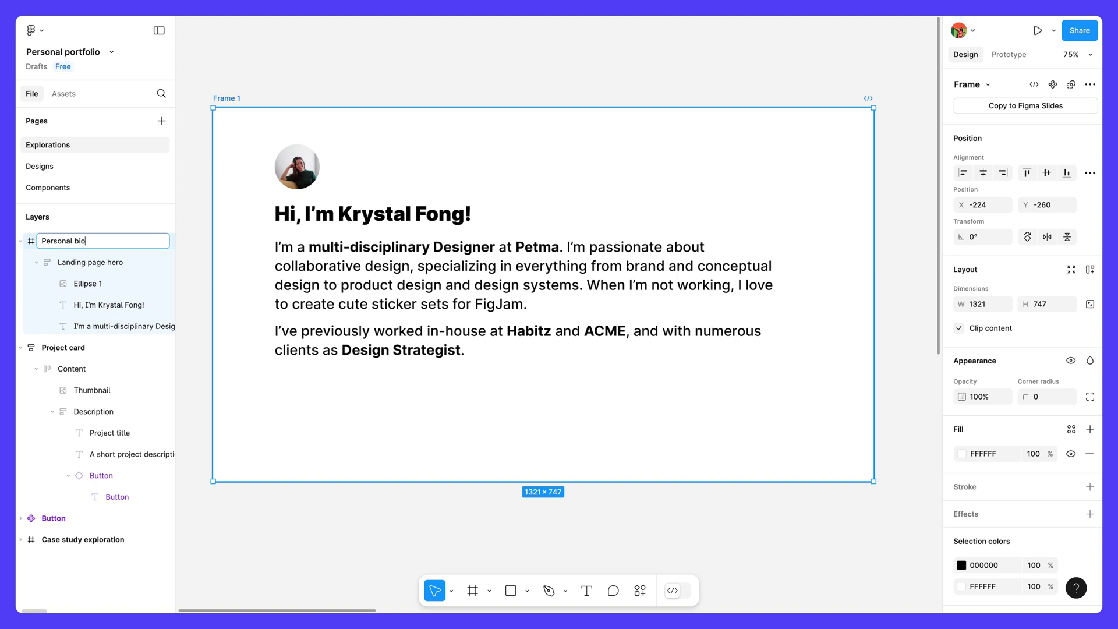
{"action": "key", "text": "Return"}
Step: Give Personal bio centered auto layout with 24 horizontal and 104 vertical padding
{"action": "key", "text": "shift+a"}
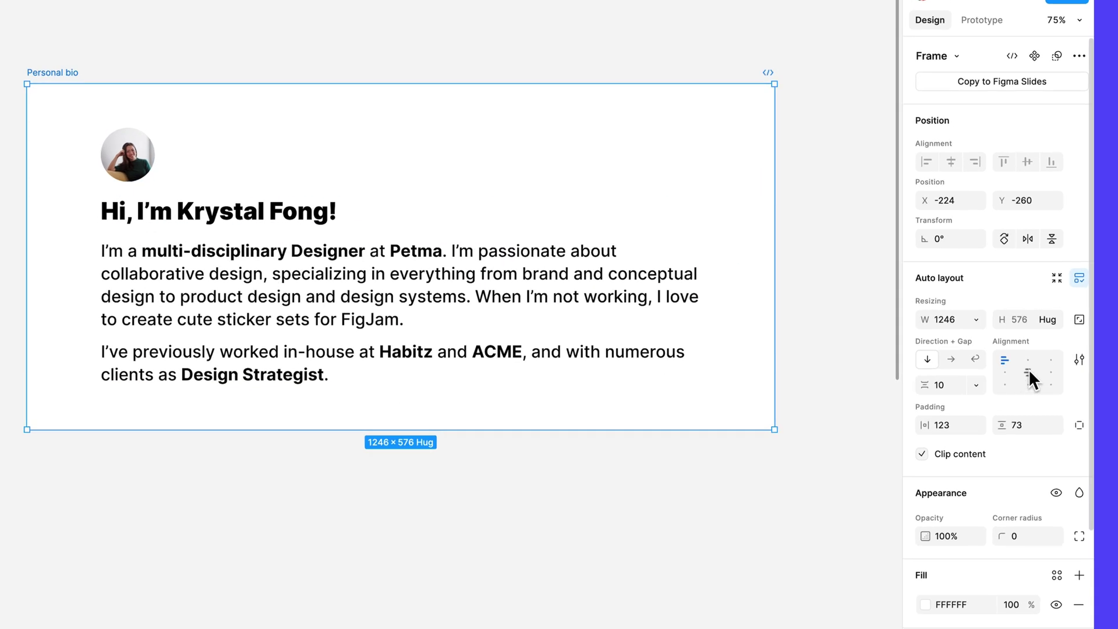
{"action": "left_click", "coordinate": [1028, 371]}
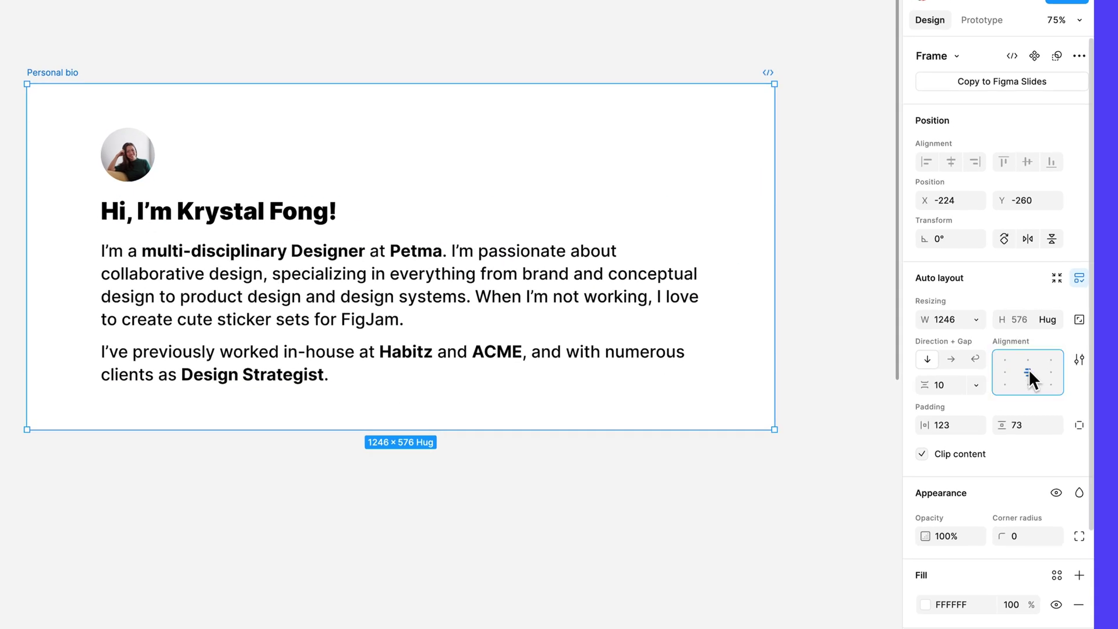
{"action": "left_click", "coordinate": [953, 423]}
{"action": "type", "text": "24"}
{"action": "key", "text": "Return"}
{"action": "left_click", "coordinate": [1019, 425]}
{"action": "type", "text": "104"}
{"action": "key", "text": "Return"}
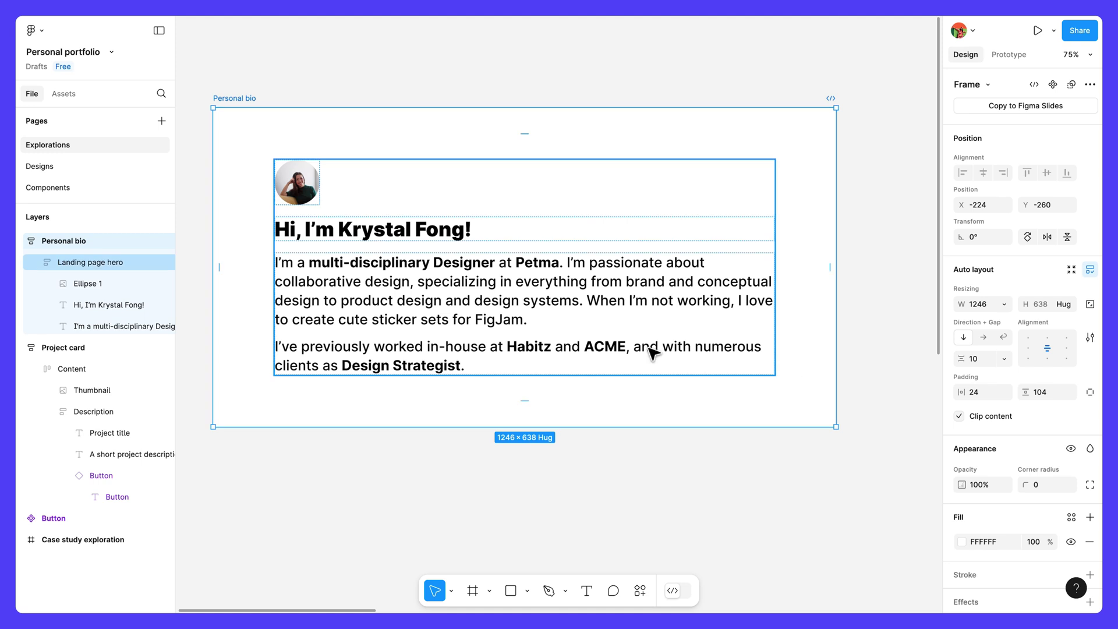
Step: Make the Landing page hero fill the width of Personal bio
{"action": "left_click", "coordinate": [133, 269]}
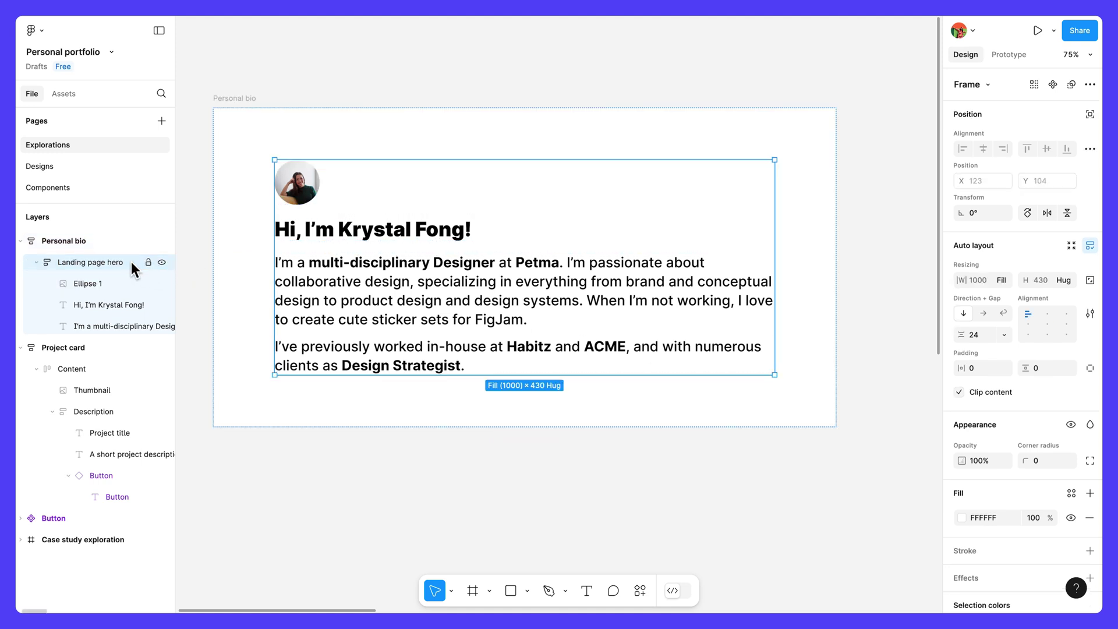
{"action": "left_click", "coordinate": [1003, 284]}
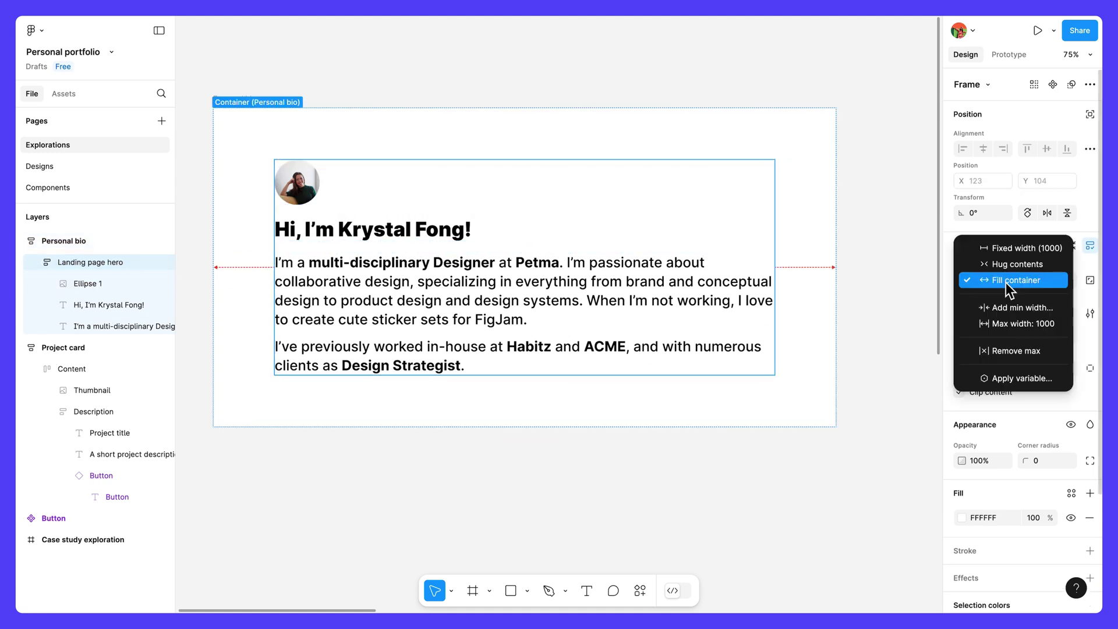
{"action": "left_click", "coordinate": [1011, 285]}
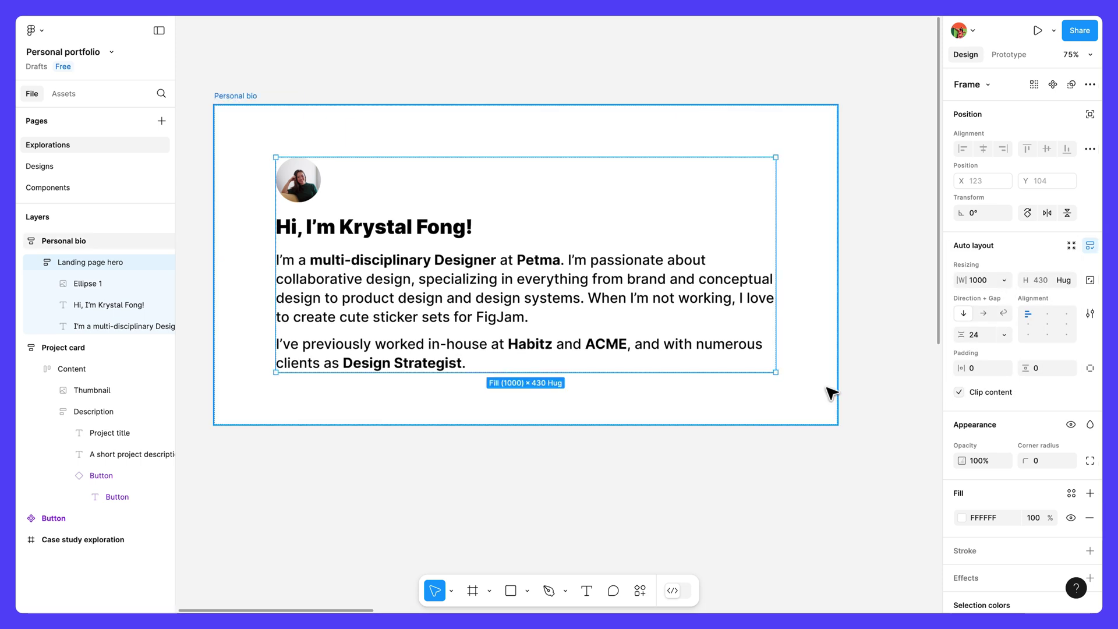
Step: Wrap the Topic 1 heading in an auto-layout frame named 'Section heading'
{"action": "scroll", "coordinate": [806, 399], "scroll_direction": "down", "scroll_amount": 5}
{"action": "left_click_drag", "start_coordinate": [811, 481], "coordinate": [581, 317]}
{"action": "scroll", "coordinate": [619, 305], "scroll_direction": "up", "scroll_amount": 5}
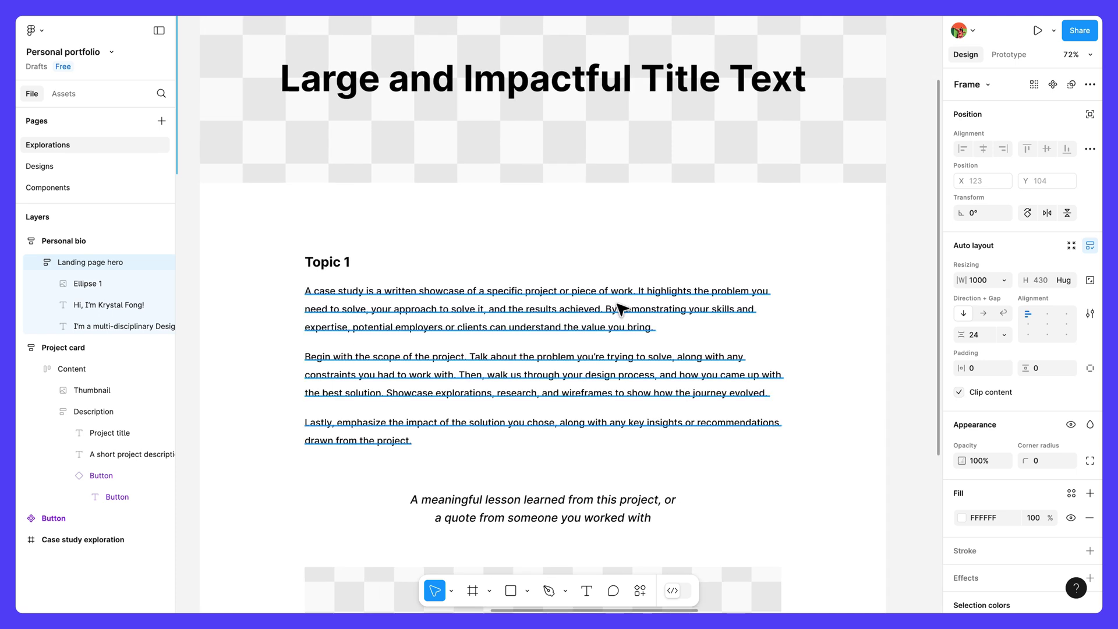
{"action": "left_click", "coordinate": [347, 264]}
{"action": "key", "text": "shift+a"}
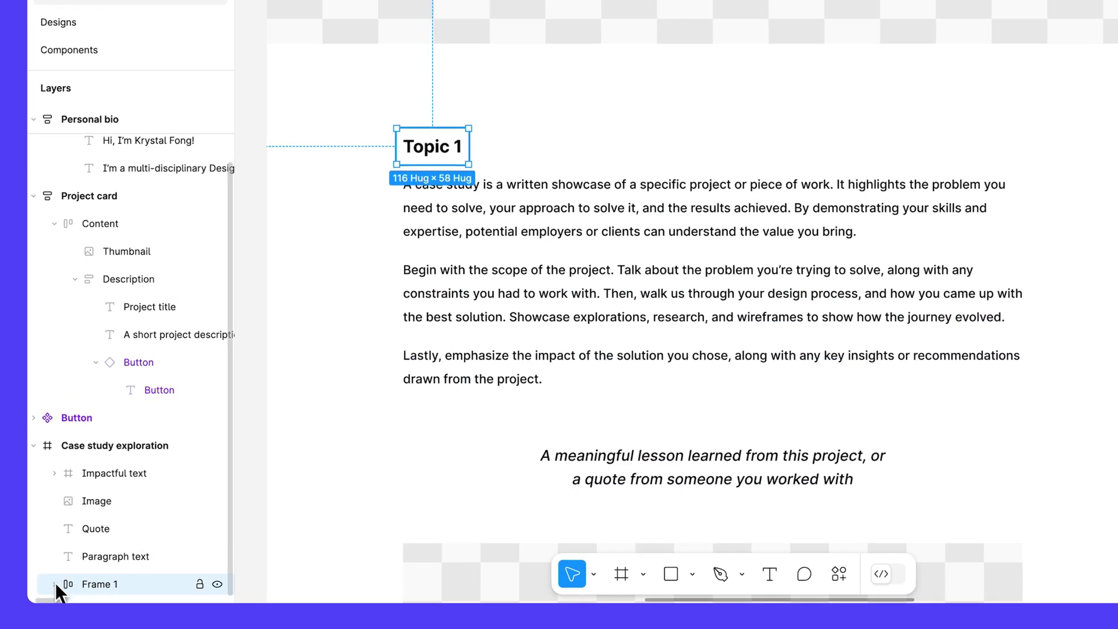
{"action": "left_click", "coordinate": [55, 582]}
{"action": "double_click", "coordinate": [111, 554]}
{"action": "type", "text": "Section hea"}
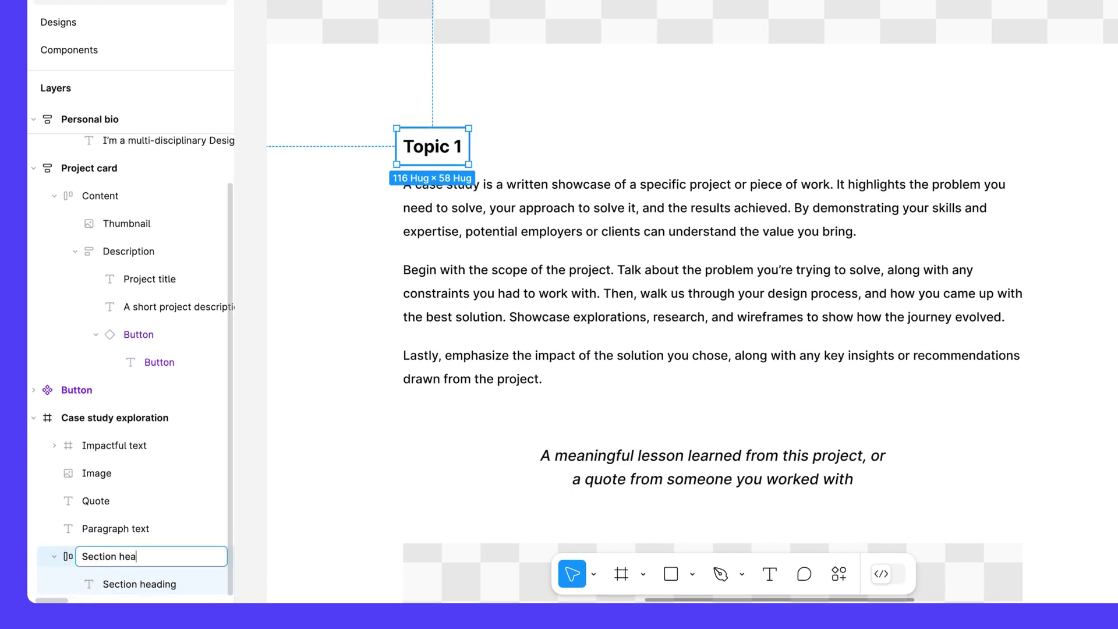
{"action": "type", "text": "ding"}
{"action": "key", "text": "Return"}
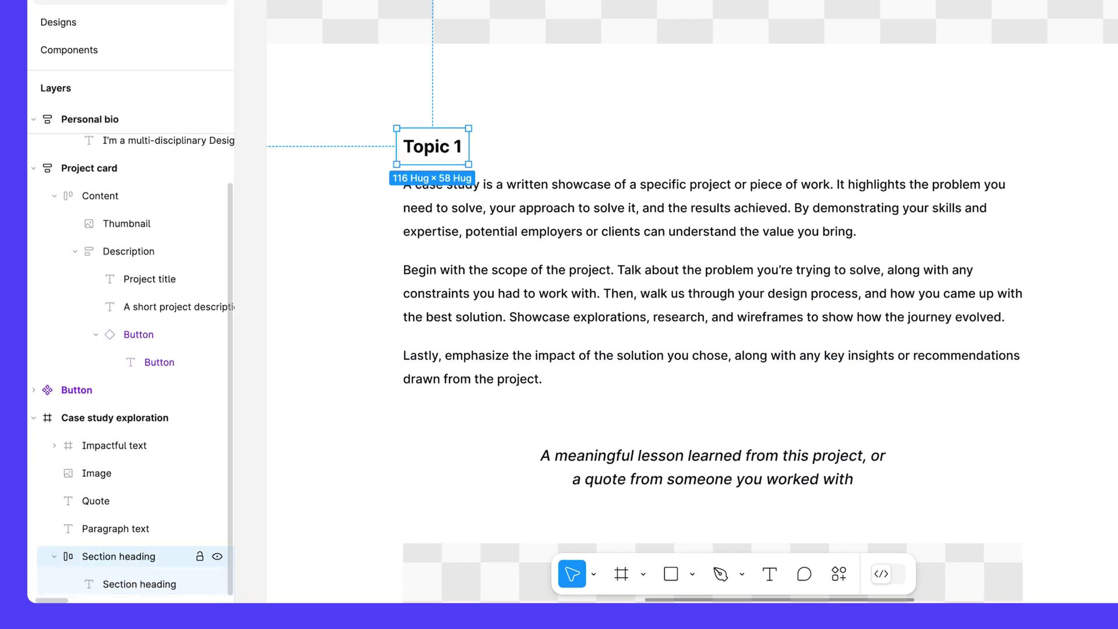
Step: Cap the Topic 1 heading text at a 1000 maximum width
{"action": "left_click", "coordinate": [129, 581]}
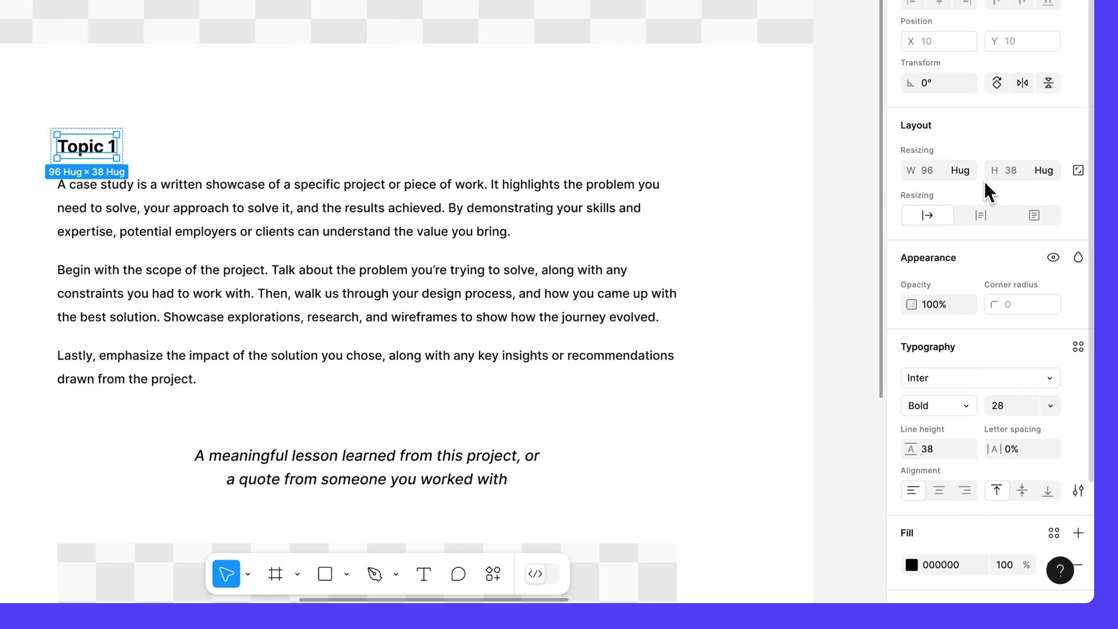
{"action": "left_click", "coordinate": [970, 174]}
{"action": "left_click", "coordinate": [985, 241]}
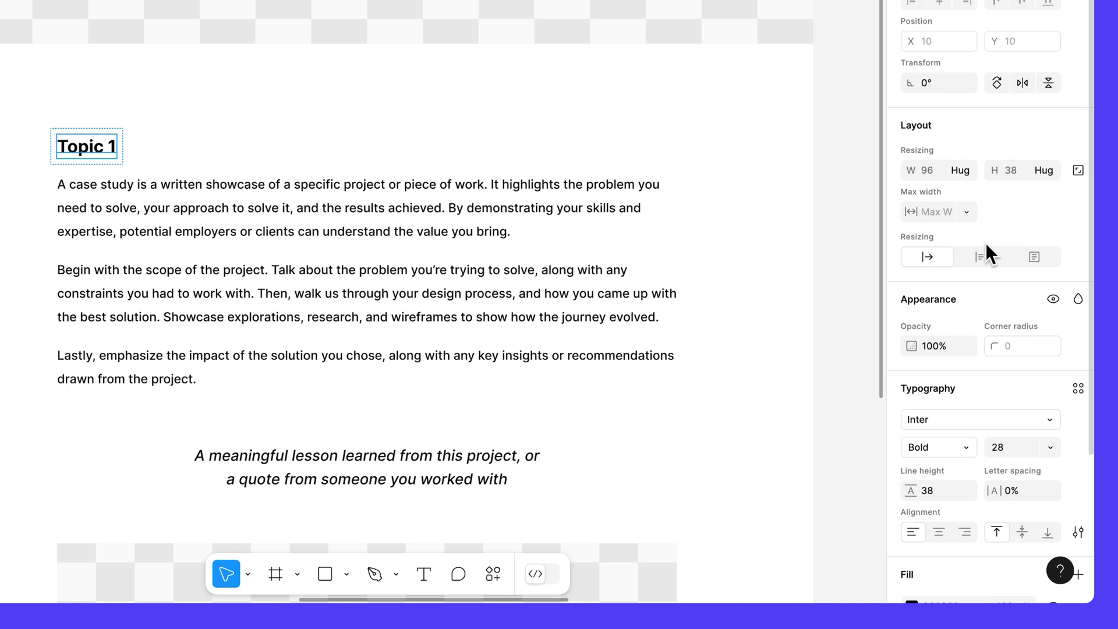
{"action": "left_click", "coordinate": [947, 217]}
{"action": "type", "text": "1000"}
{"action": "key", "text": "Return"}
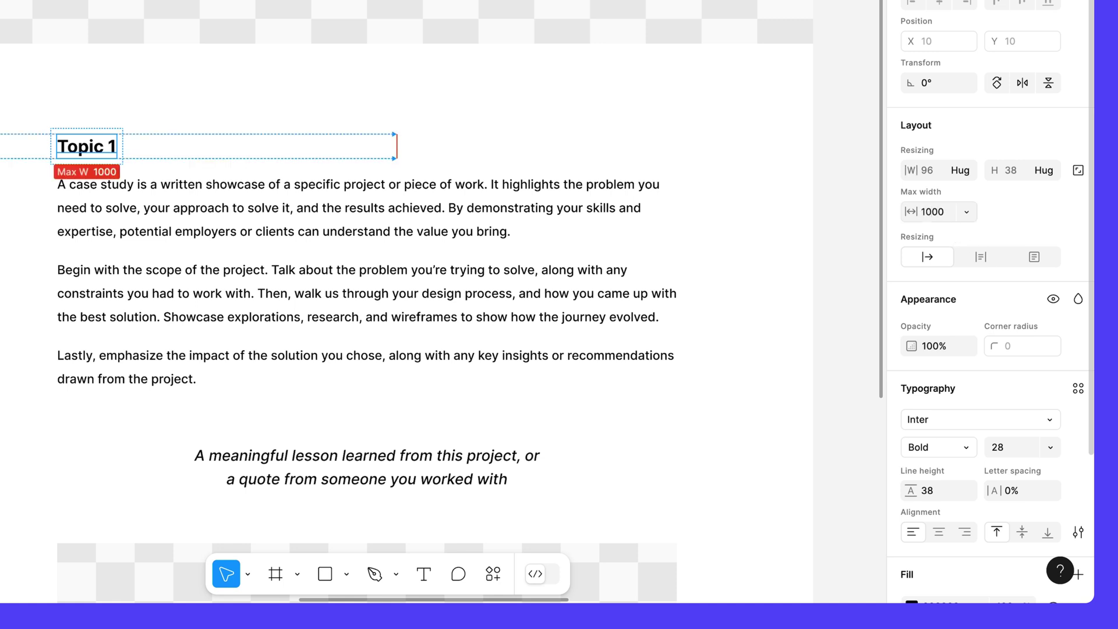
Step: Set the heading's width and height to Fill container inside Section heading
{"action": "left_click", "coordinate": [959, 170]}
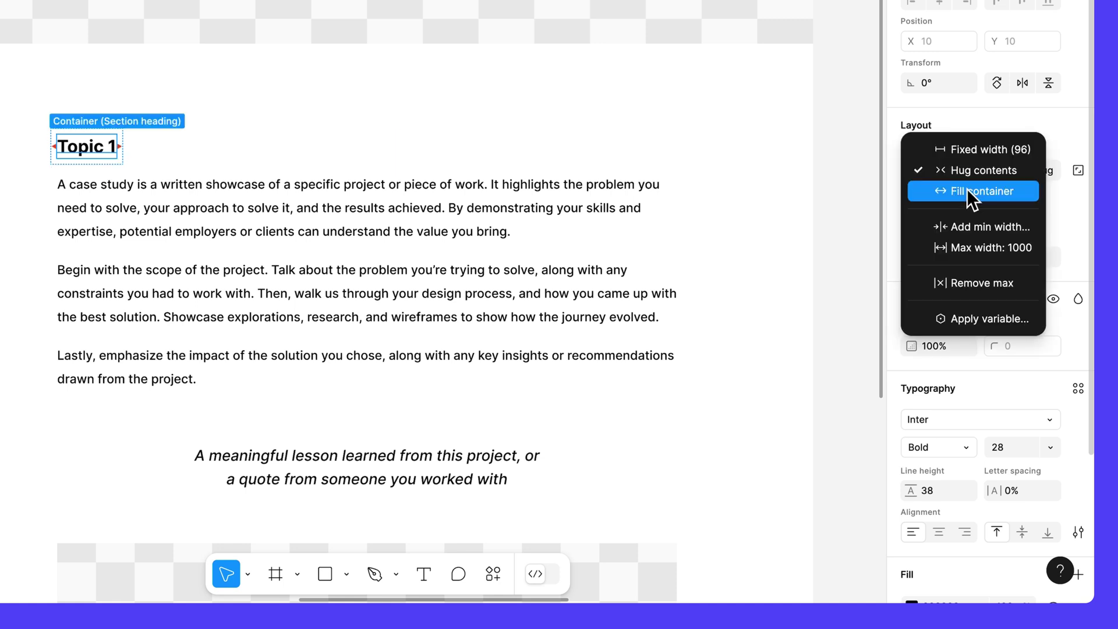
{"action": "left_click", "coordinate": [966, 189]}
{"action": "left_click", "coordinate": [1045, 170]}
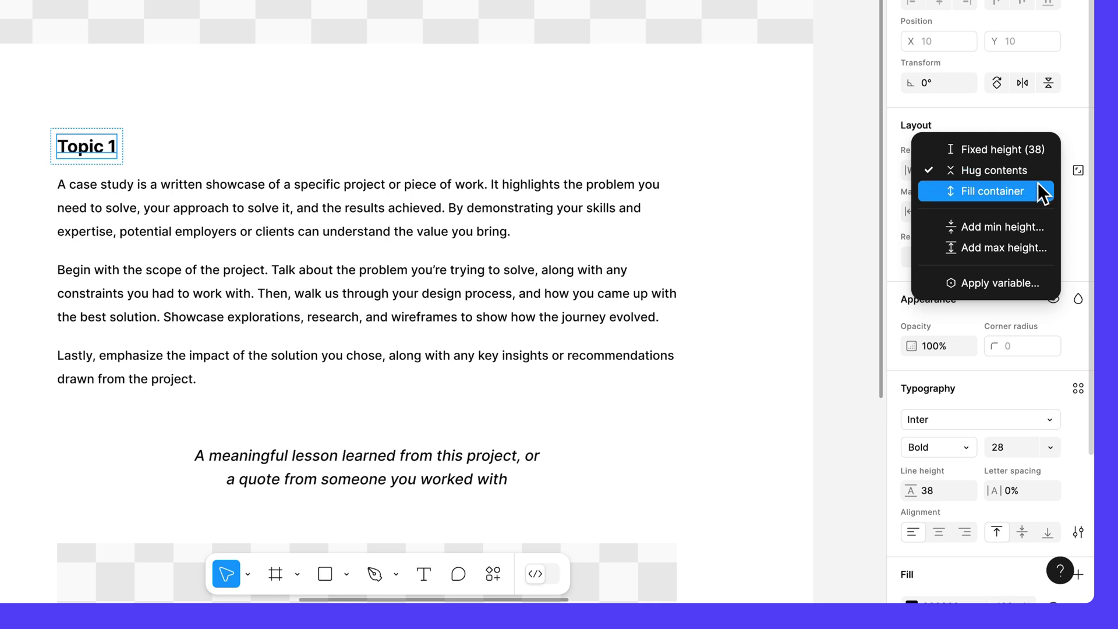
{"action": "left_click", "coordinate": [1038, 190]}
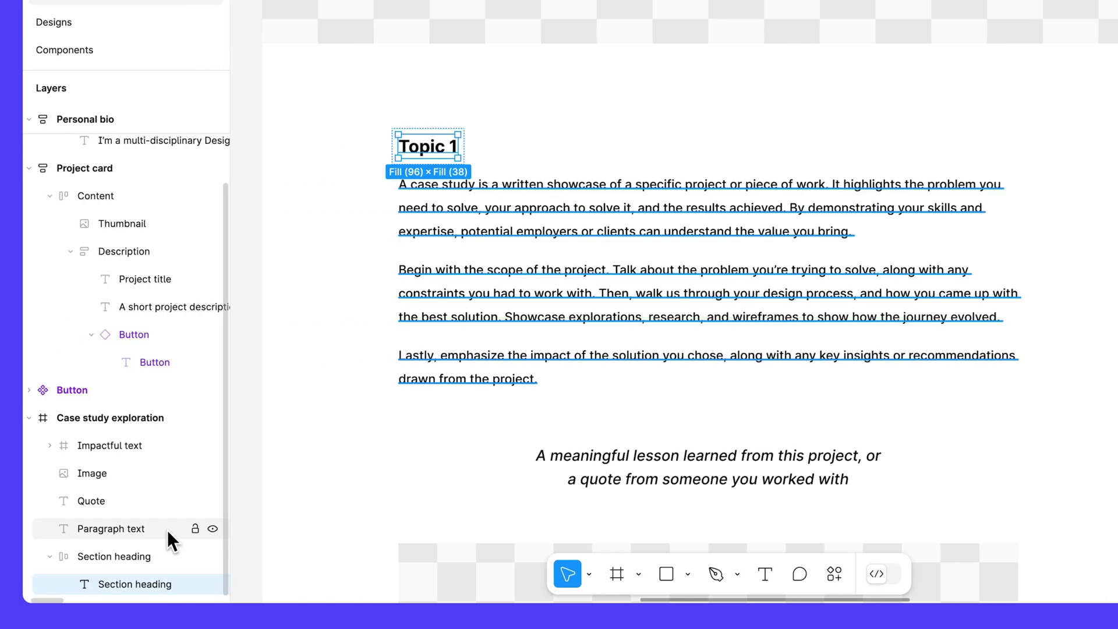
{"action": "left_click", "coordinate": [139, 556]}
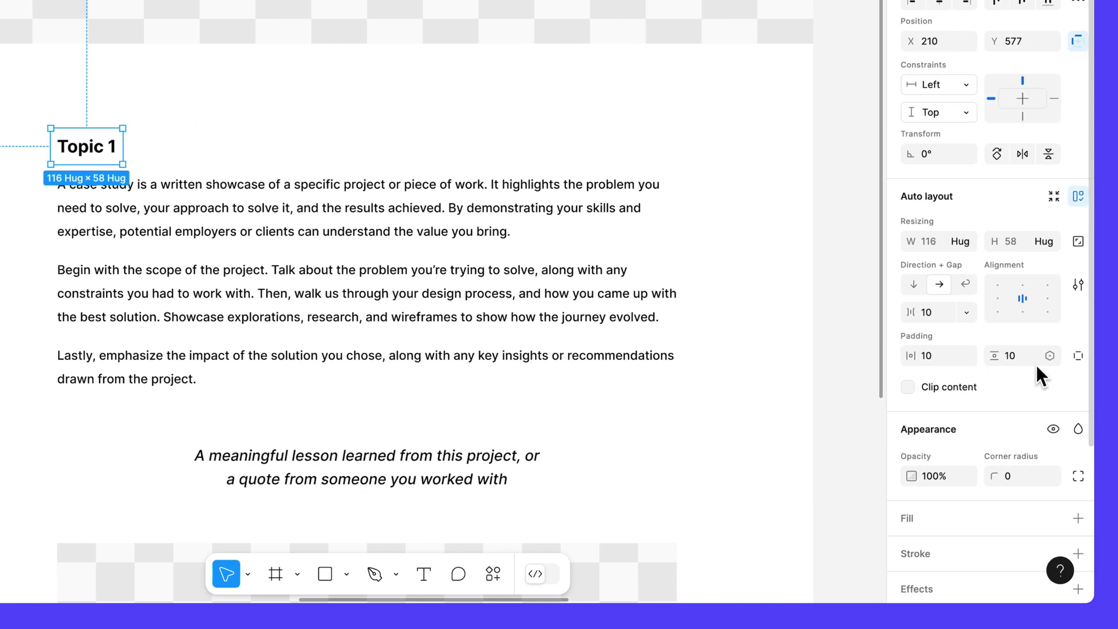
Step: Switch the Section heading frame to individual padding with 24 left and 24 right
{"action": "left_click", "coordinate": [1077, 356]}
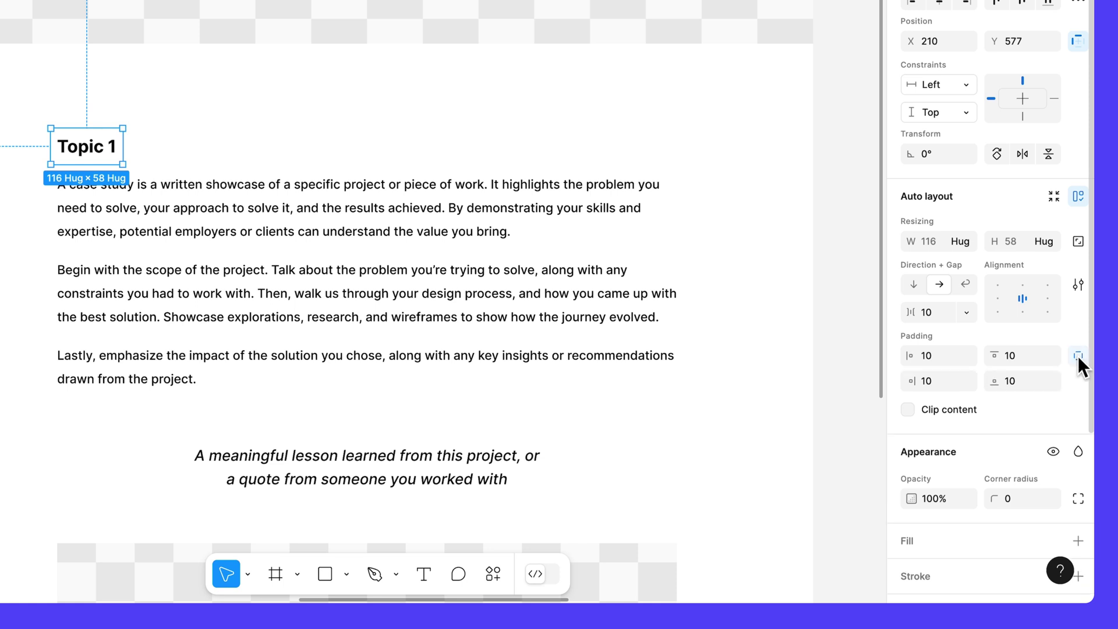
{"action": "left_click", "coordinate": [950, 355]}
{"action": "type", "text": "24"}
{"action": "key", "text": "Return"}
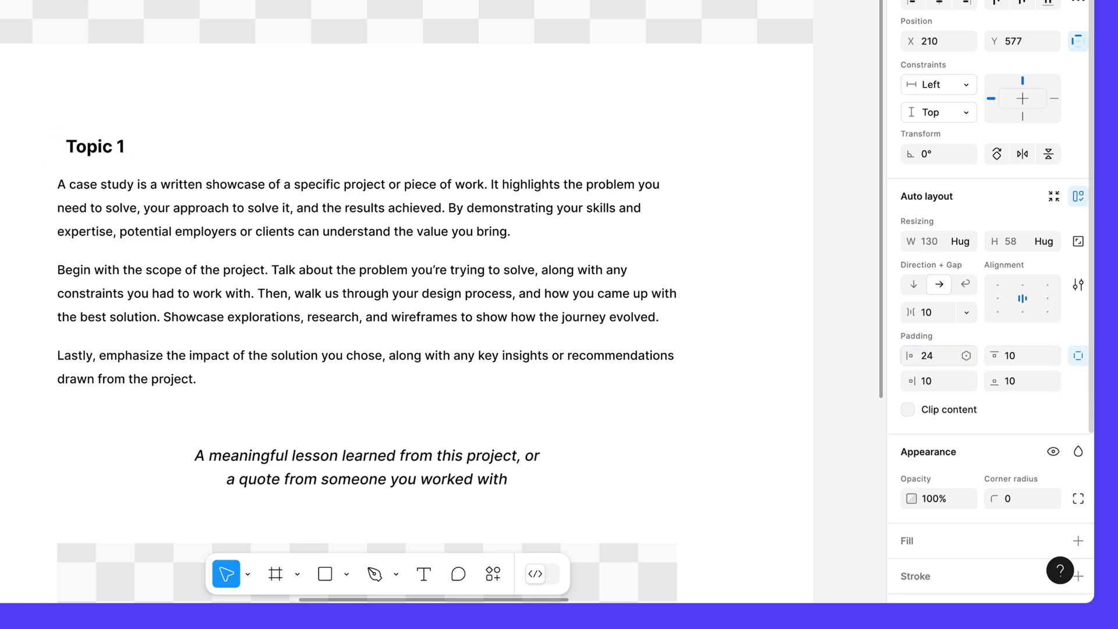
{"action": "left_click", "coordinate": [944, 376]}
{"action": "type", "text": "24"}
{"action": "key", "text": "Return"}
Step: Set 72 top and 0 bottom padding, then move the frame back above the paragraph
{"action": "left_click", "coordinate": [1021, 355]}
{"action": "type", "text": "72"}
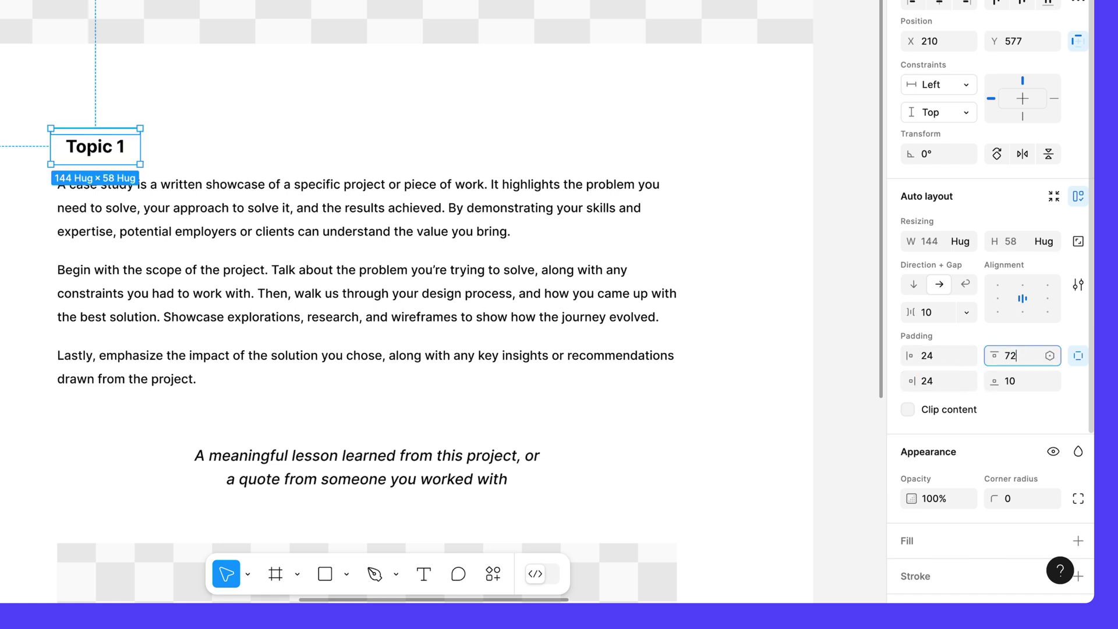
{"action": "key", "text": "Return"}
{"action": "left_click", "coordinate": [1022, 376]}
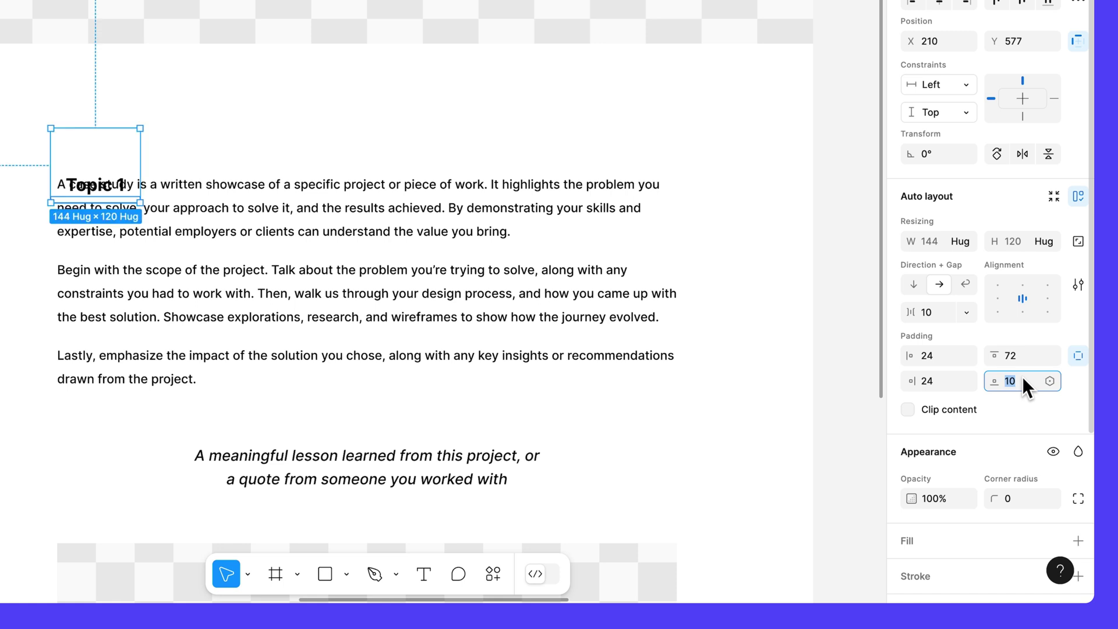
{"action": "type", "text": "0"}
{"action": "key", "text": "Return"}
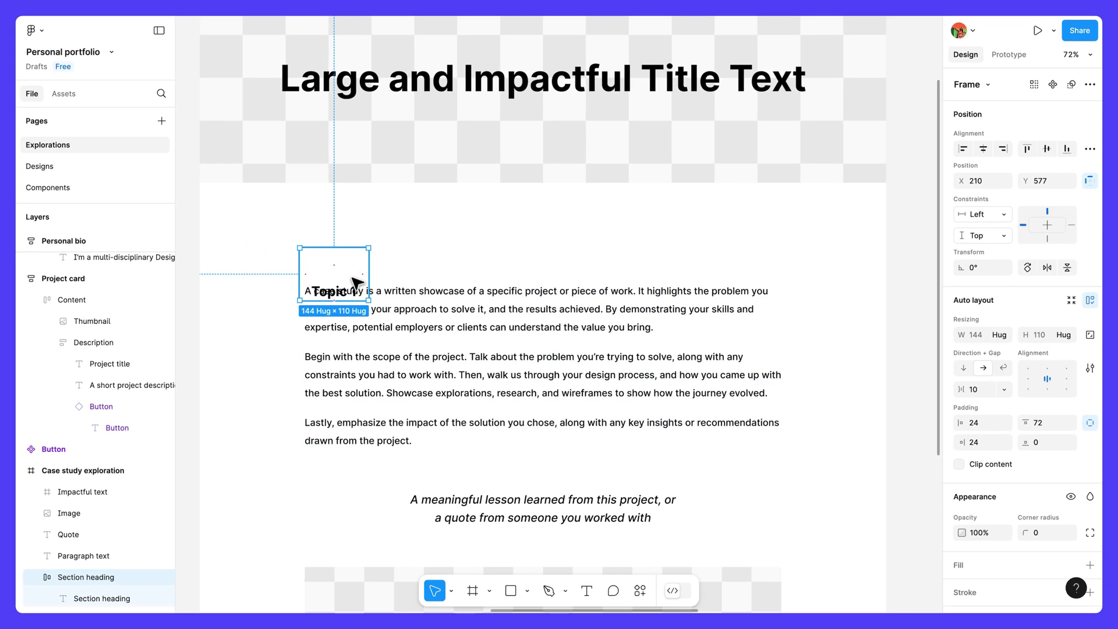
{"action": "left_click_drag", "start_coordinate": [355, 284], "coordinate": [356, 239]}
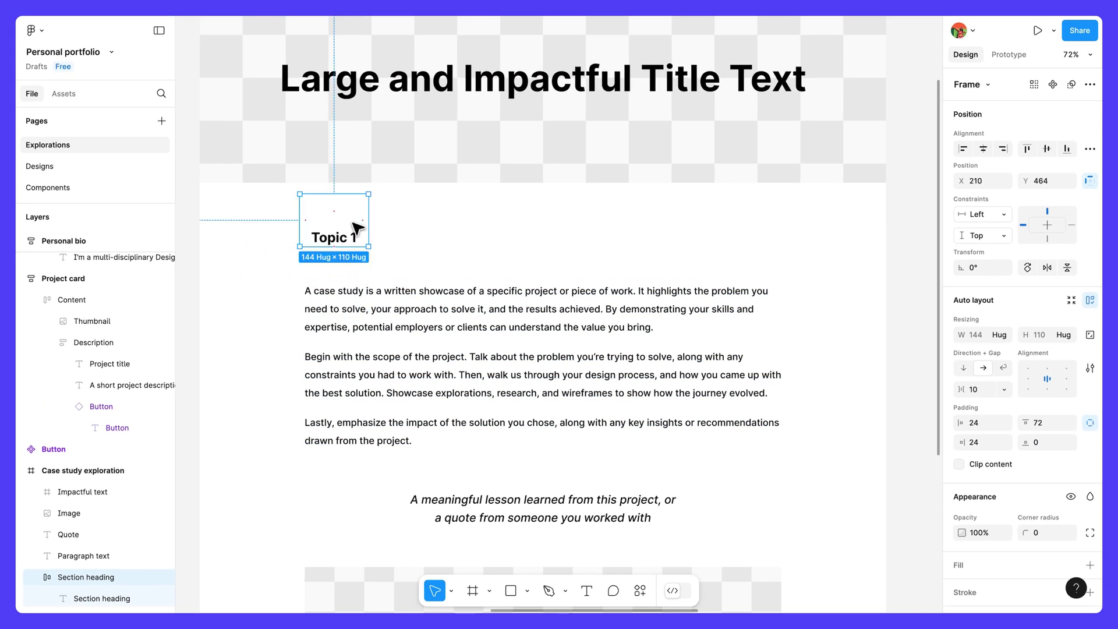
Step: Wrap the paragraph in an auto-layout frame and rename it 'Text block'
{"action": "left_click", "coordinate": [370, 310]}
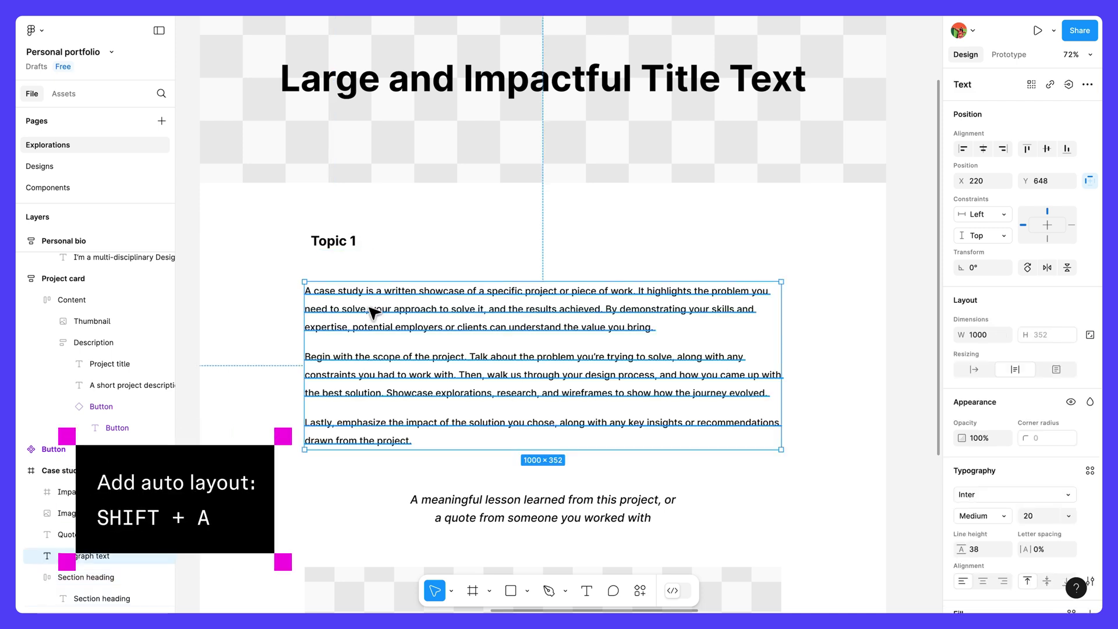
{"action": "key", "text": "shift+a"}
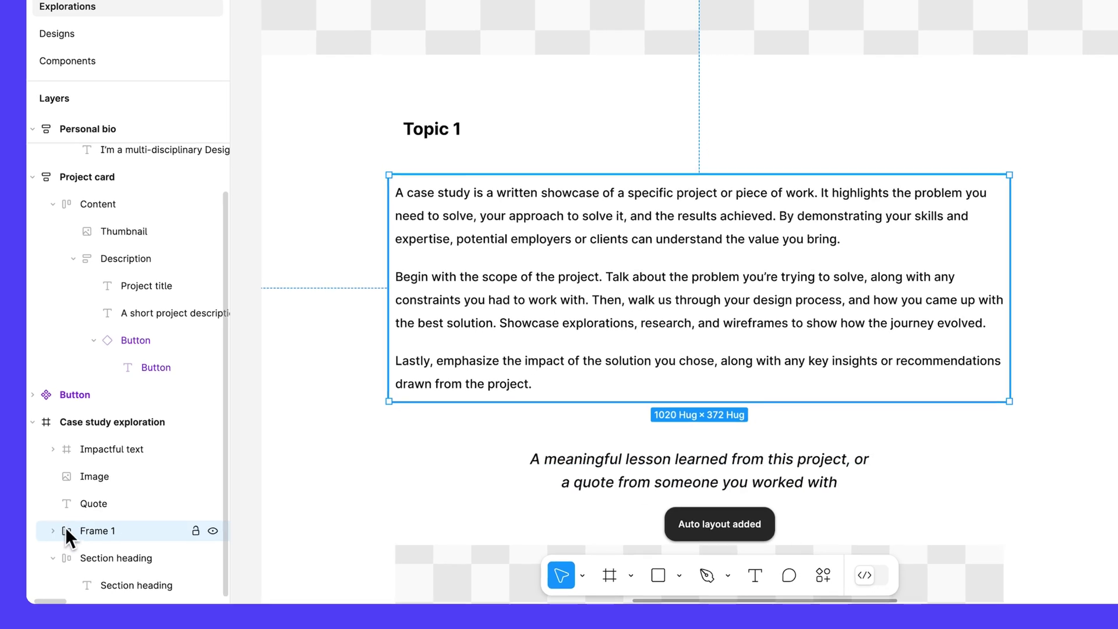
{"action": "left_click", "coordinate": [36, 556]}
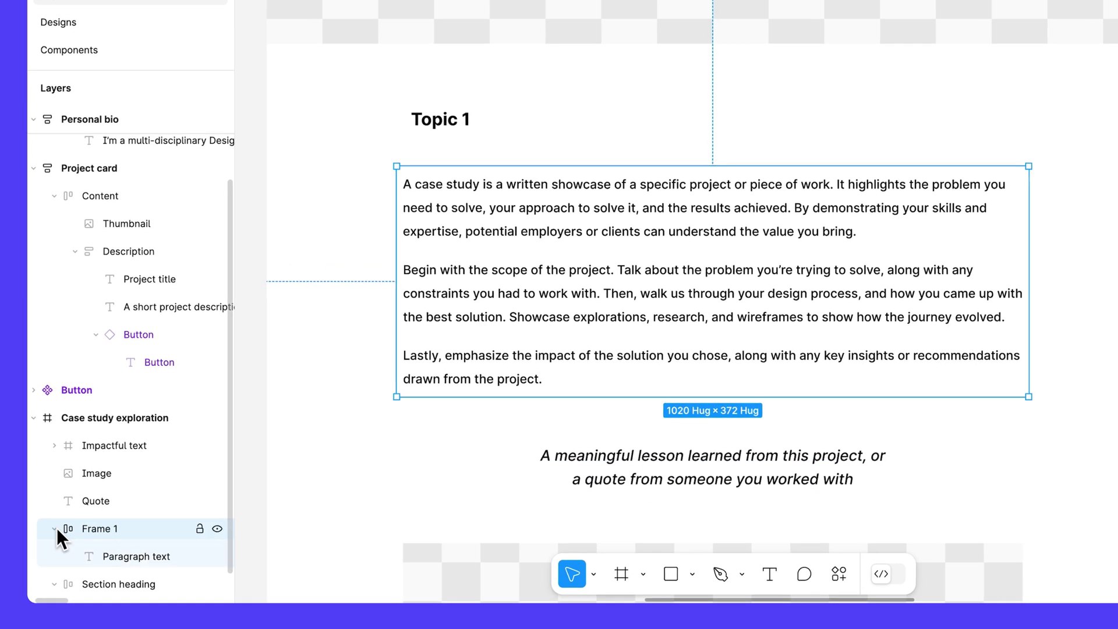
{"action": "double_click", "coordinate": [103, 528]}
{"action": "type", "text": "Text block"}
{"action": "key", "text": "Return"}
Step: Cap the paragraph at a 1000 max width and make it fill the Text block width
{"action": "left_click", "coordinate": [114, 554]}
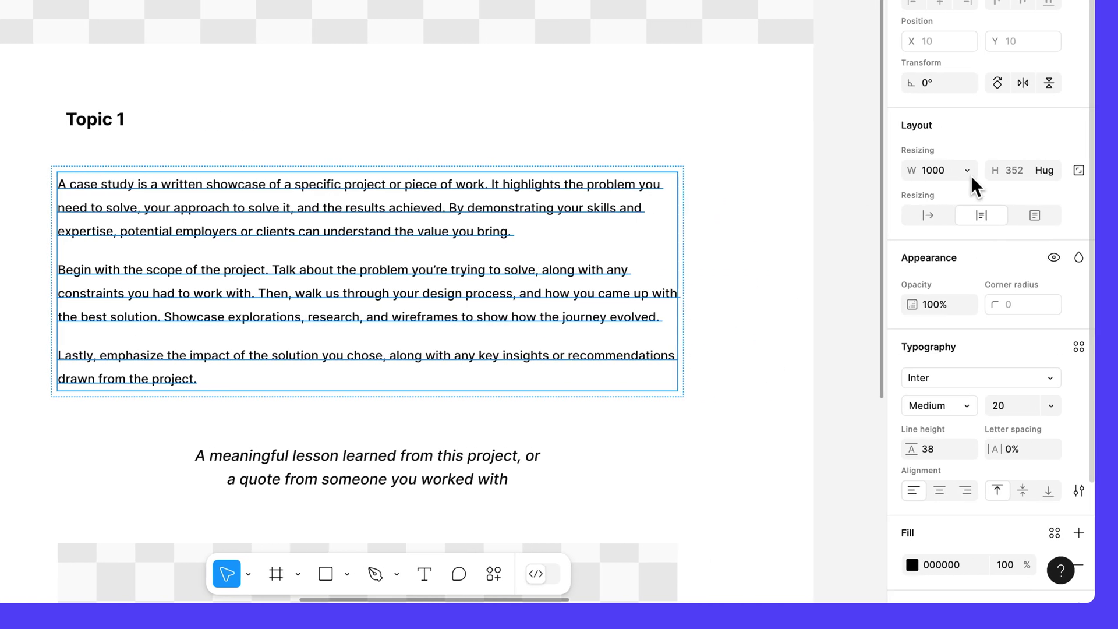
{"action": "left_click", "coordinate": [971, 174]}
{"action": "left_click", "coordinate": [989, 268]}
{"action": "left_click", "coordinate": [968, 212]}
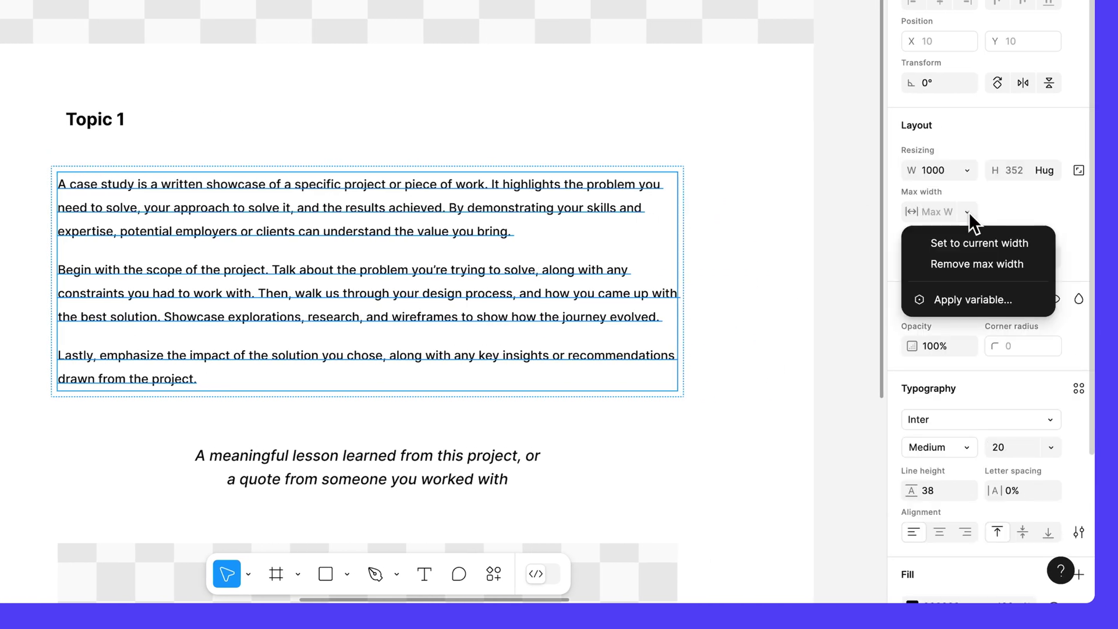
{"action": "left_click", "coordinate": [980, 242]}
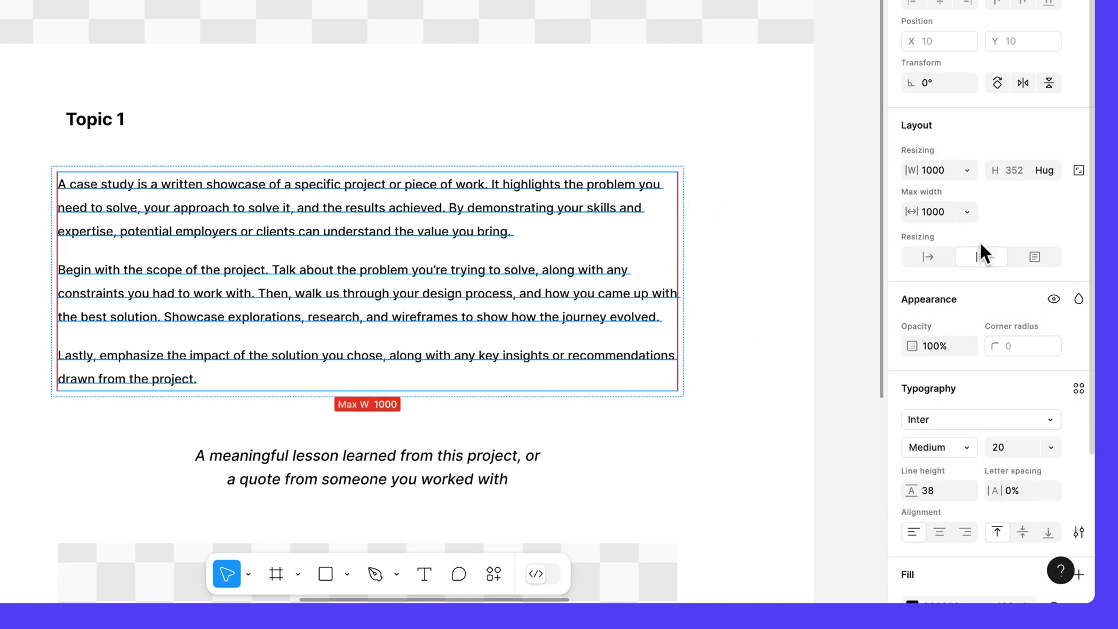
{"action": "left_click", "coordinate": [969, 170]}
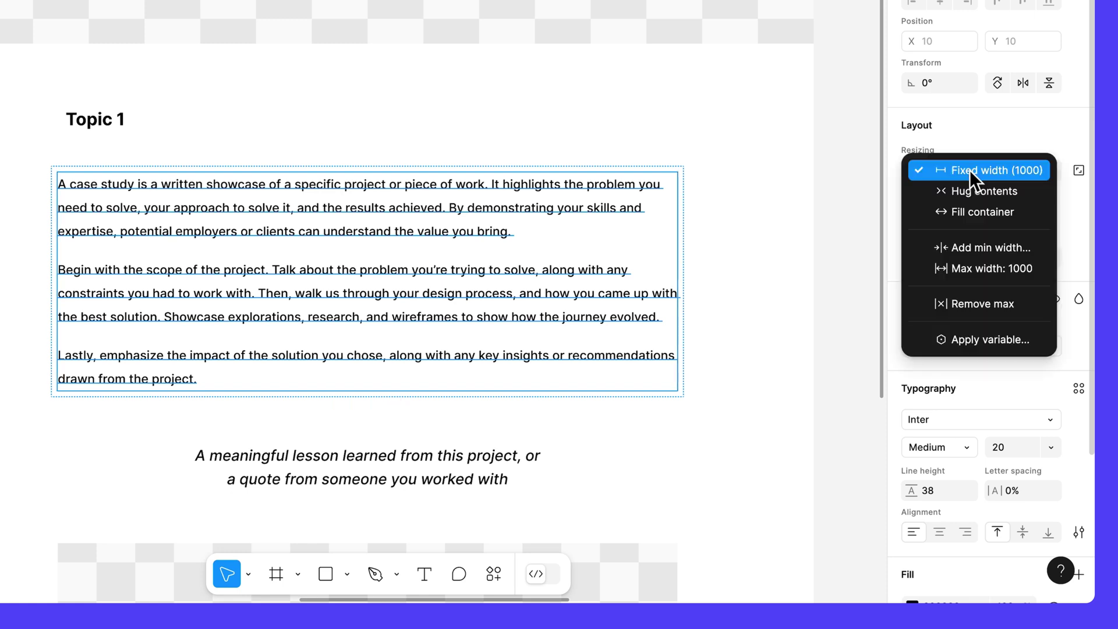
{"action": "left_click", "coordinate": [979, 213]}
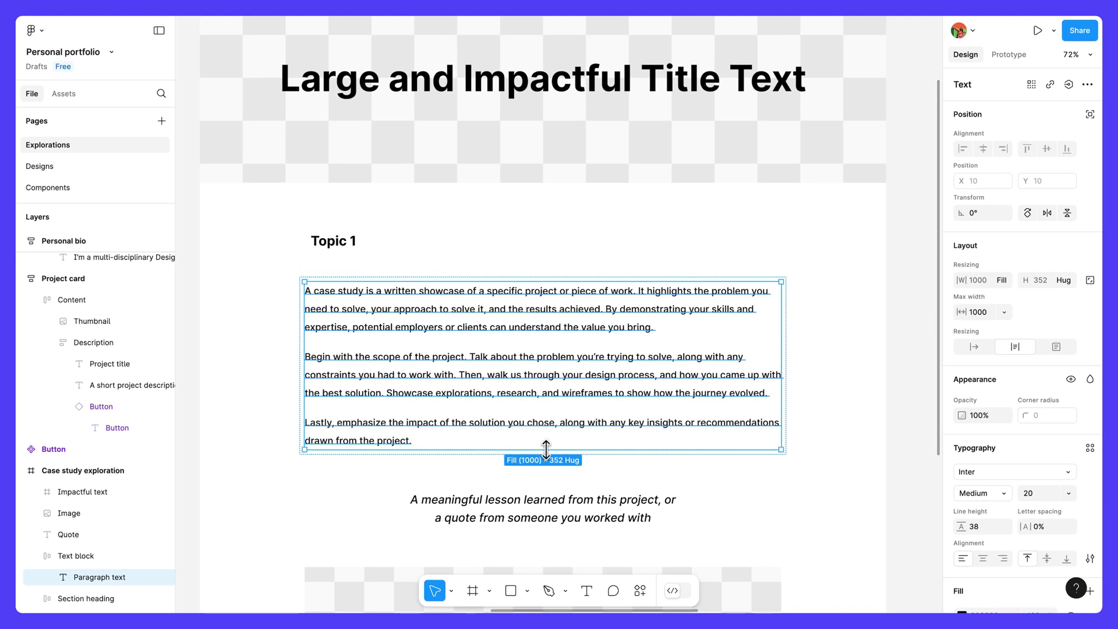
{"action": "left_click", "coordinate": [143, 555]}
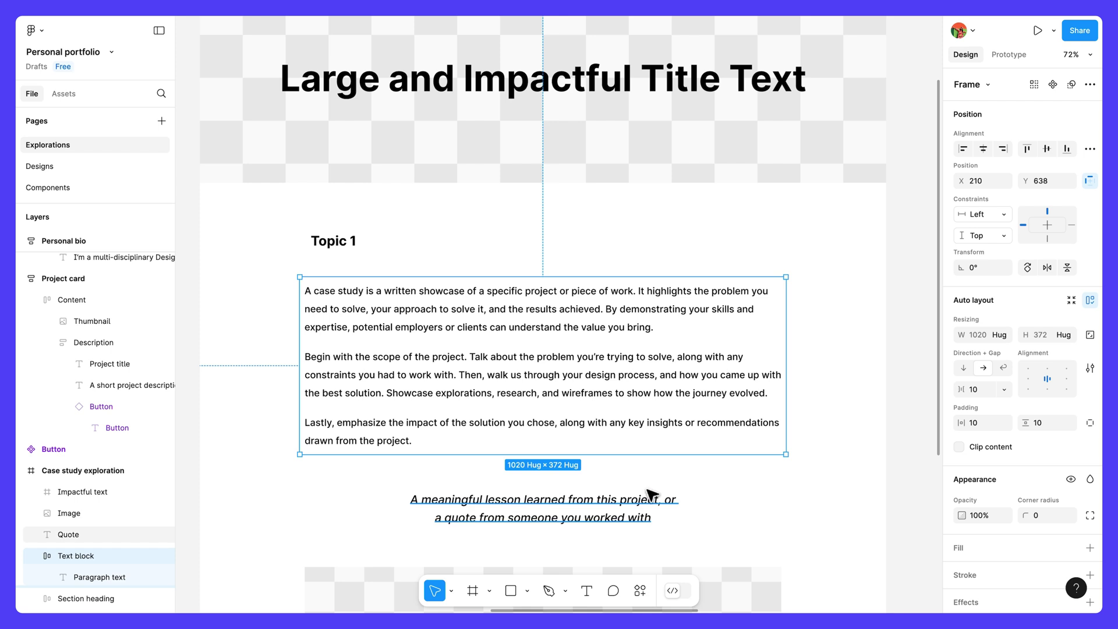
Step: Set the Text block padding to 24 horizontal and 56 vertical
{"action": "left_click", "coordinate": [981, 428]}
{"action": "type", "text": "24"}
{"action": "key", "text": "Return"}
{"action": "left_click", "coordinate": [1037, 425]}
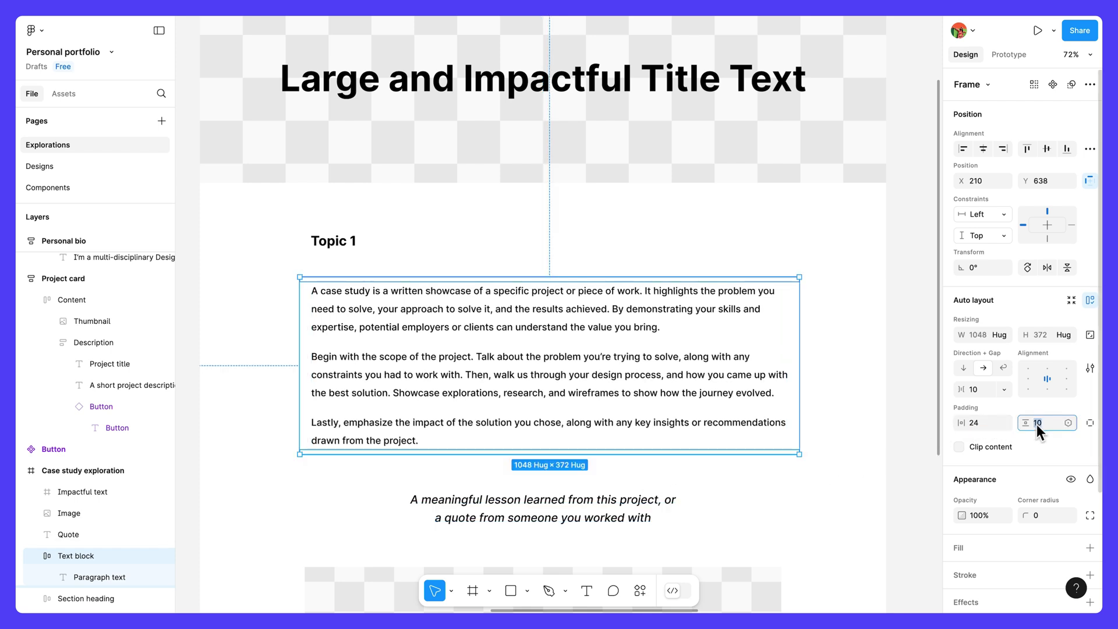
{"action": "type", "text": "56"}
{"action": "key", "text": "Return"}
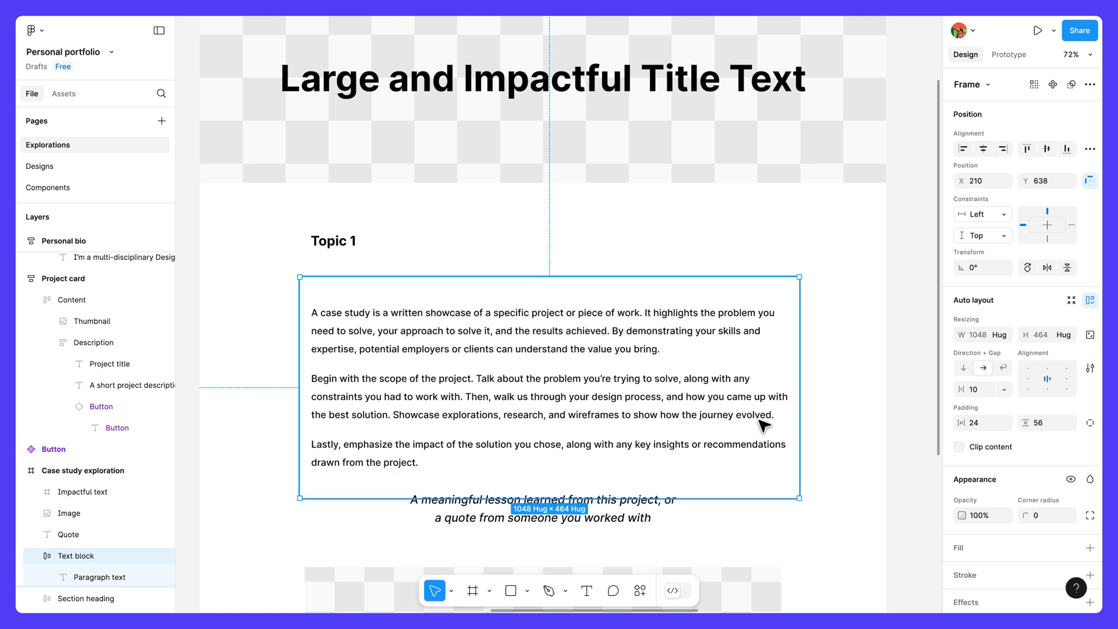
{"action": "scroll", "coordinate": [690, 483], "scroll_direction": "down", "scroll_amount": 5}
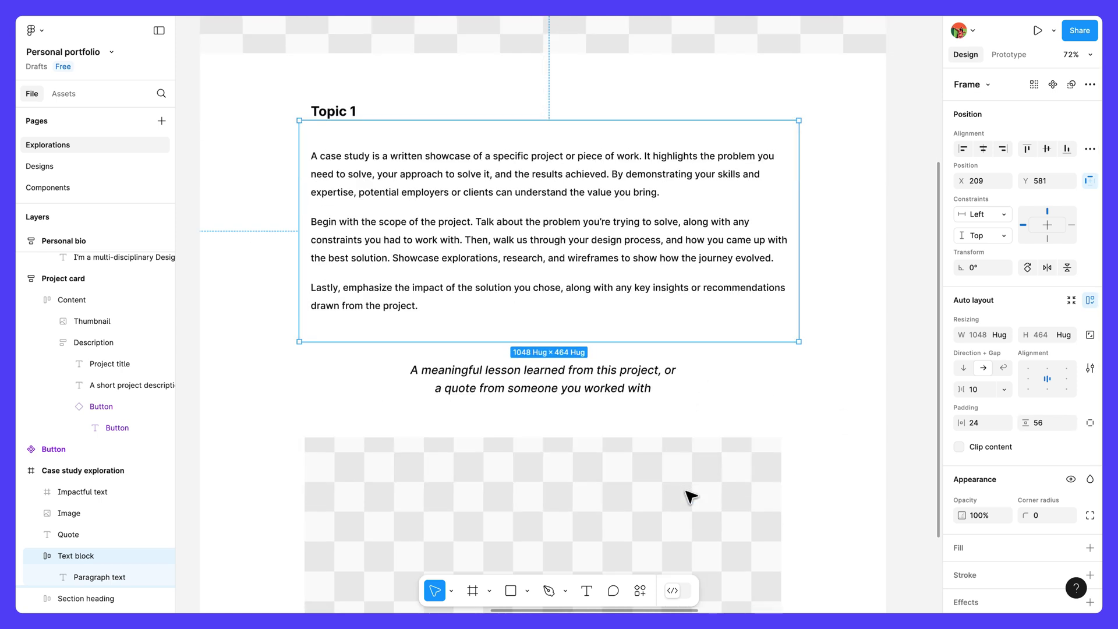
Step: Wrap the quote text in an auto-layout frame named 'Quote block'
{"action": "left_click", "coordinate": [624, 298]}
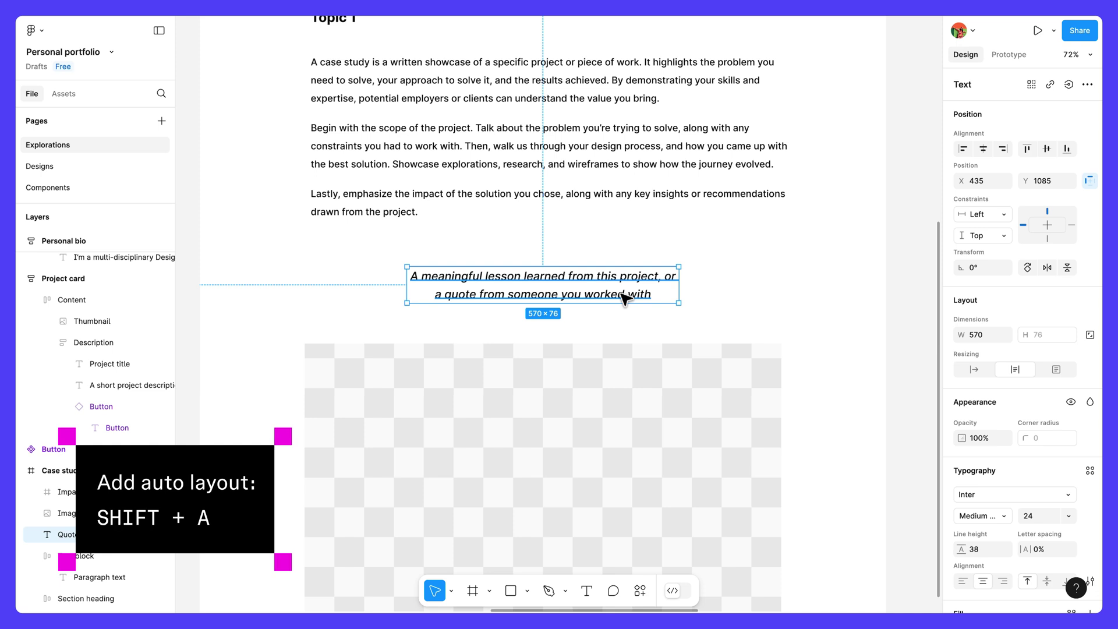
{"action": "key", "text": "shift+a"}
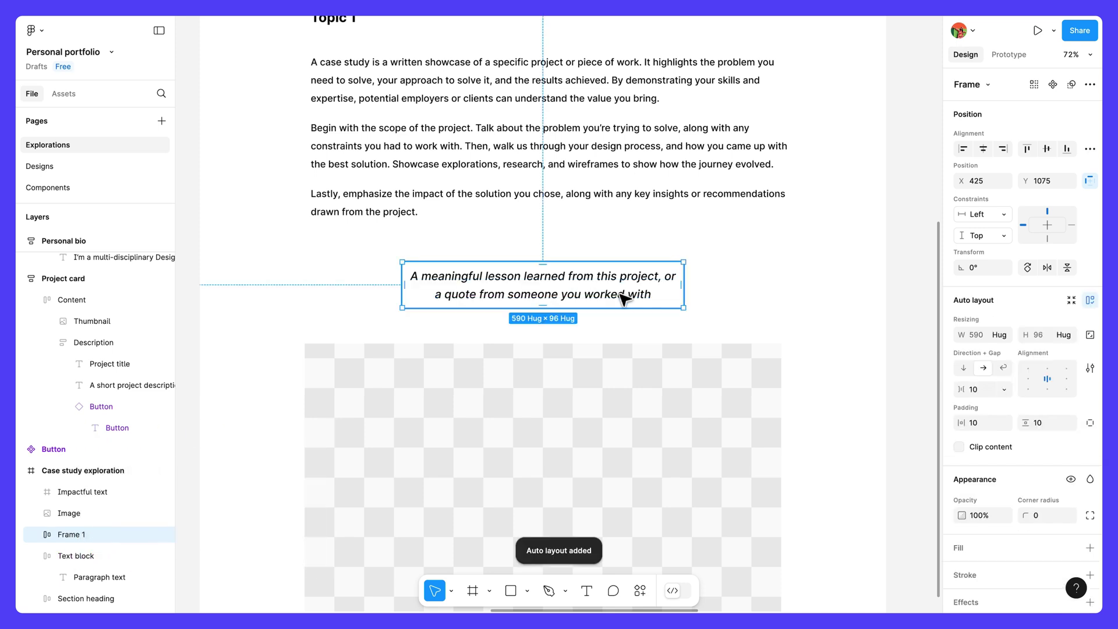
{"action": "left_click", "coordinate": [36, 533]}
{"action": "double_click", "coordinate": [82, 535]}
{"action": "type", "text": "Quote block"}
{"action": "key", "text": "Return"}
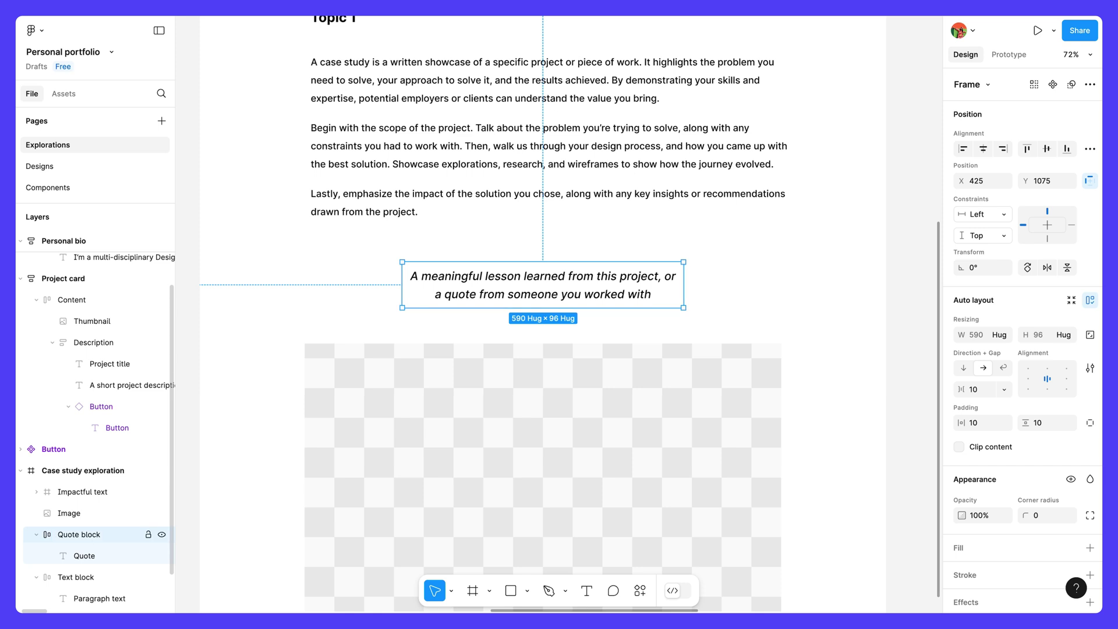
Step: Give the quote text a 570 max width and make it fill the Quote block
{"action": "left_click", "coordinate": [101, 558]}
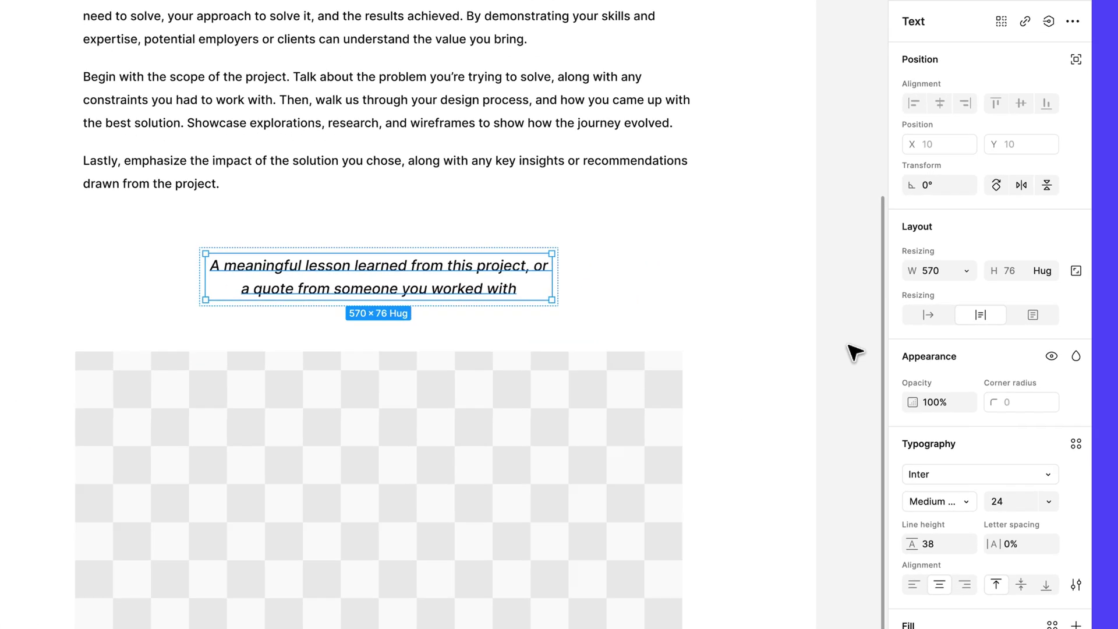
{"action": "left_click", "coordinate": [1004, 280]}
{"action": "left_click", "coordinate": [989, 367]}
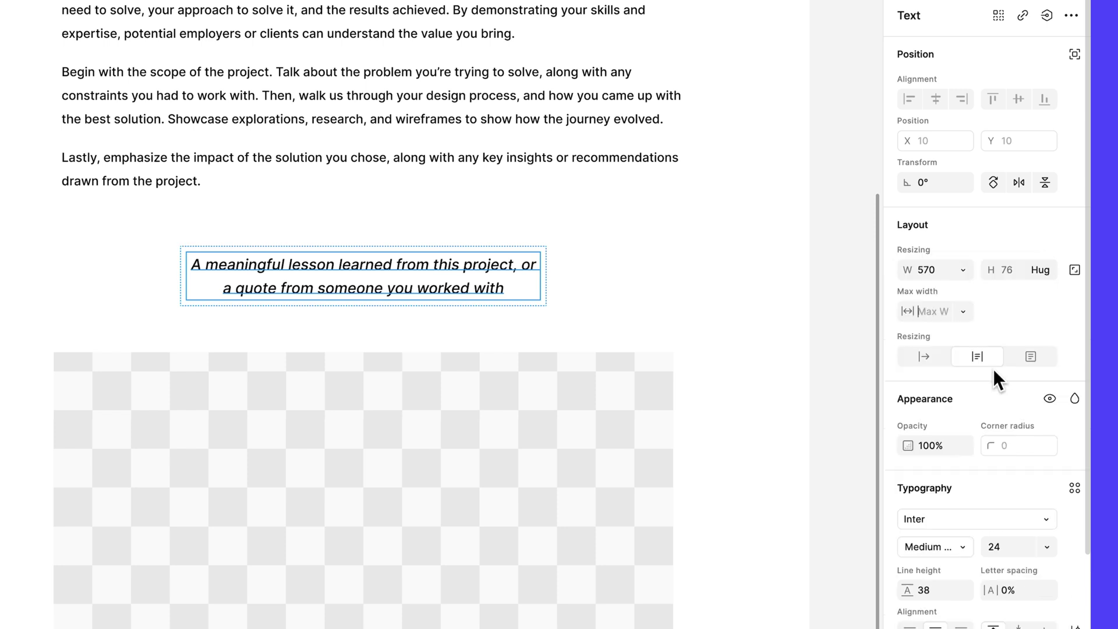
{"action": "left_click", "coordinate": [963, 311]}
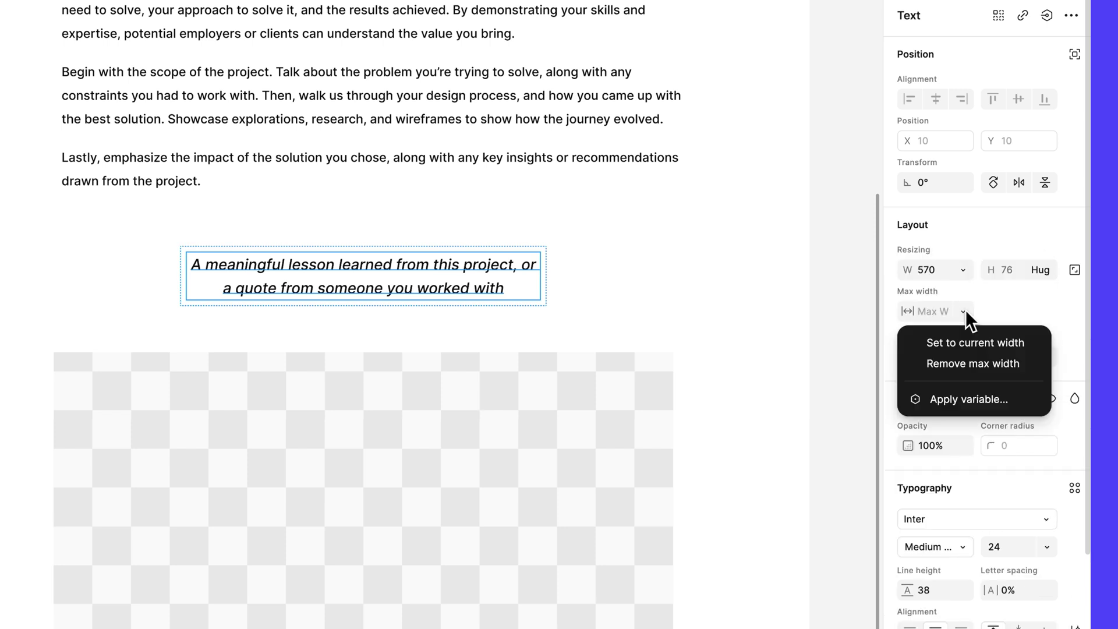
{"action": "left_click", "coordinate": [976, 343]}
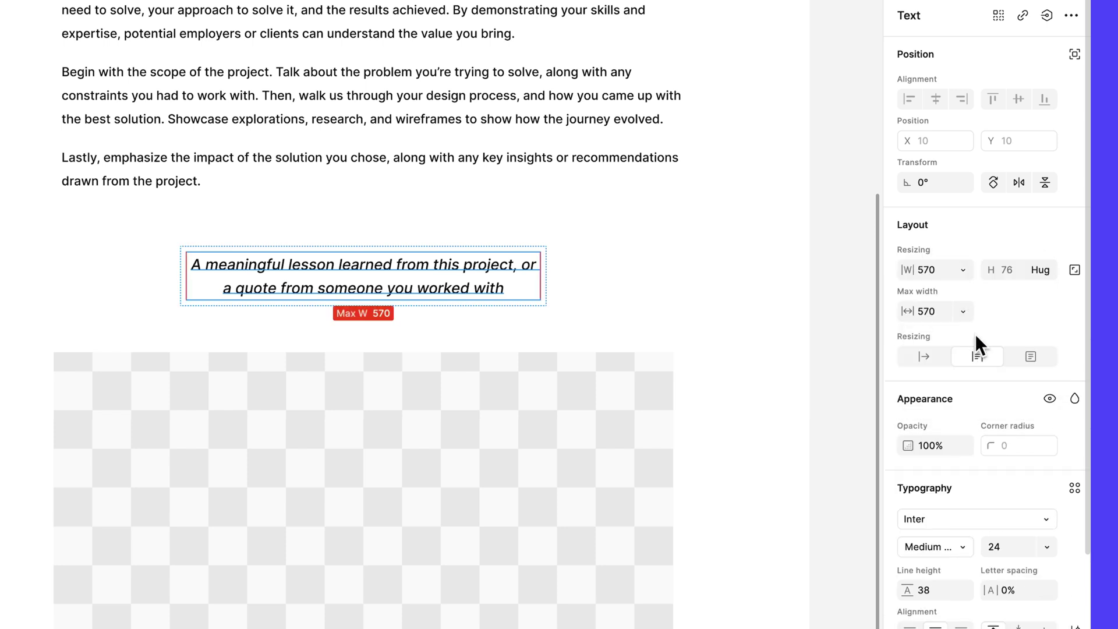
{"action": "left_click", "coordinate": [962, 271]}
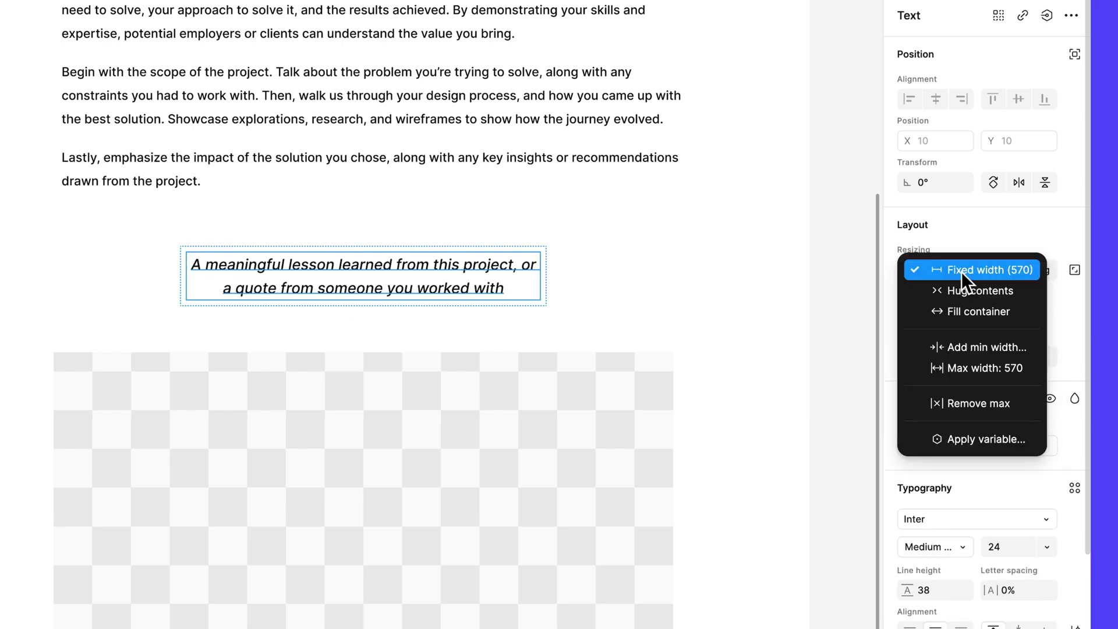
{"action": "left_click", "coordinate": [977, 315]}
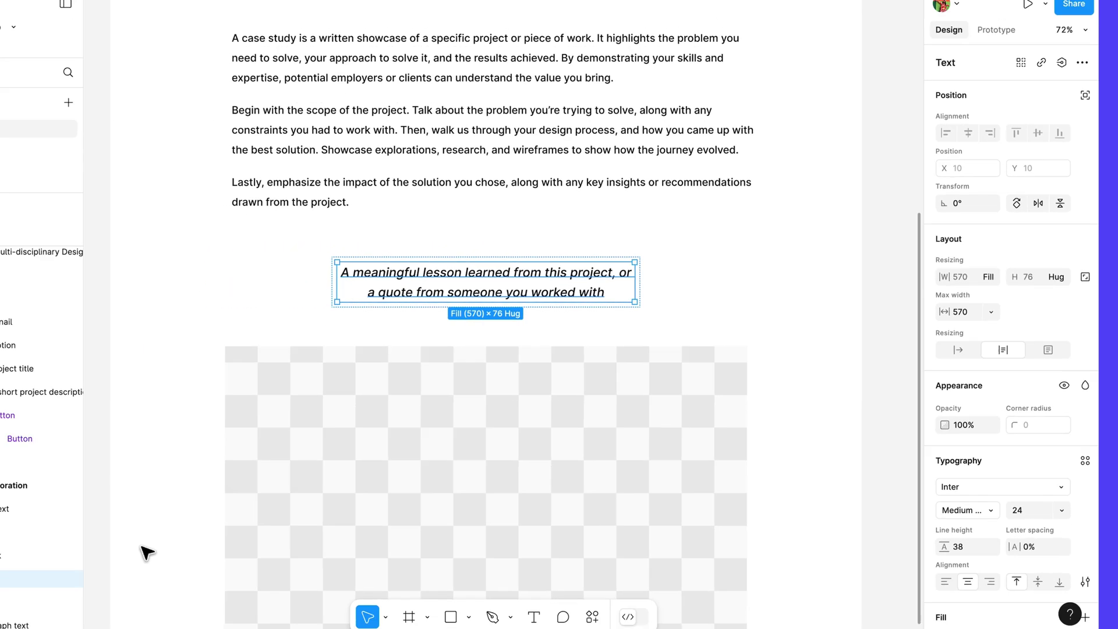
{"action": "left_click", "coordinate": [116, 534]}
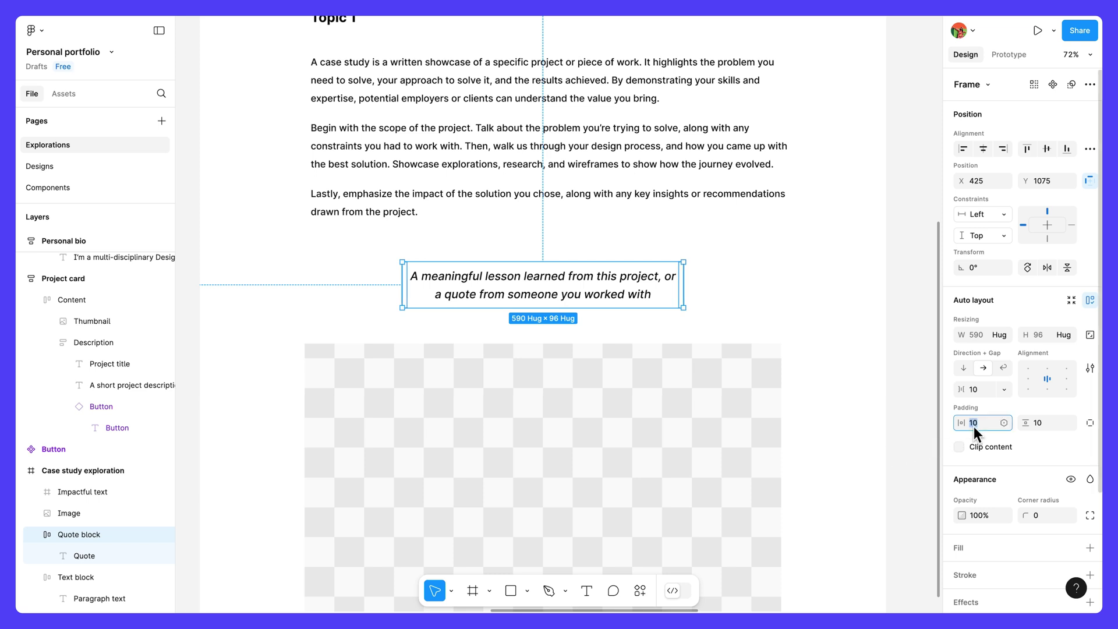
Step: Apply 24 horizontal and 56 vertical padding to Quote block and nudge it up-left
{"action": "key", "text": "Return"}
{"action": "left_click", "coordinate": [1035, 424]}
{"action": "type", "text": "56"}
{"action": "key", "text": "Return"}
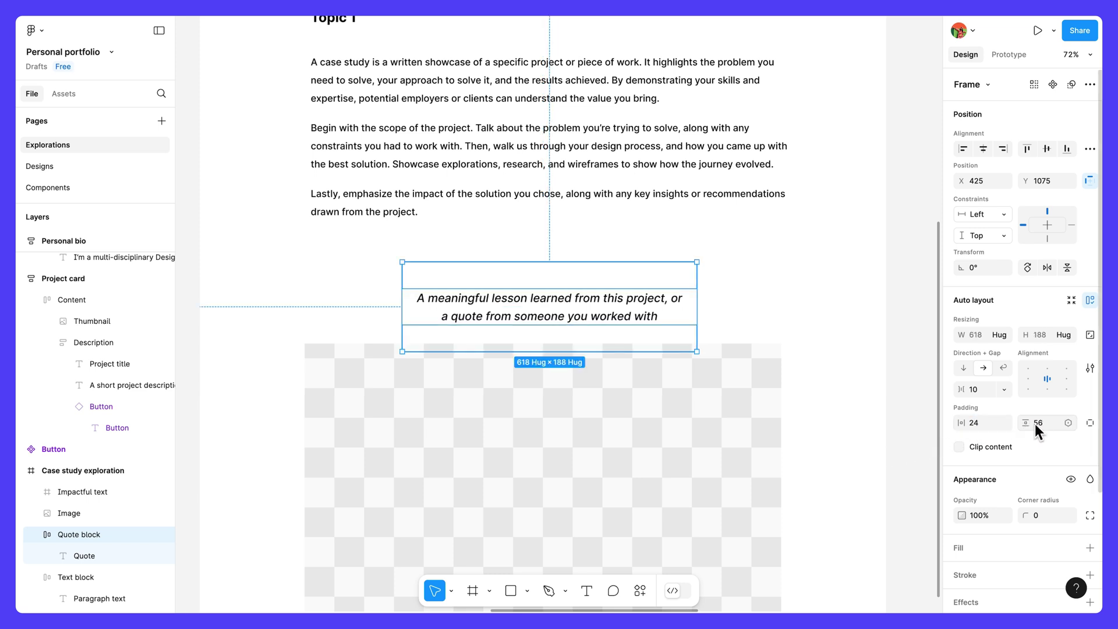
{"action": "left_click_drag", "start_coordinate": [654, 324], "coordinate": [647, 291]}
{"action": "scroll", "coordinate": [646, 291], "scroll_direction": "down", "scroll_amount": 5}
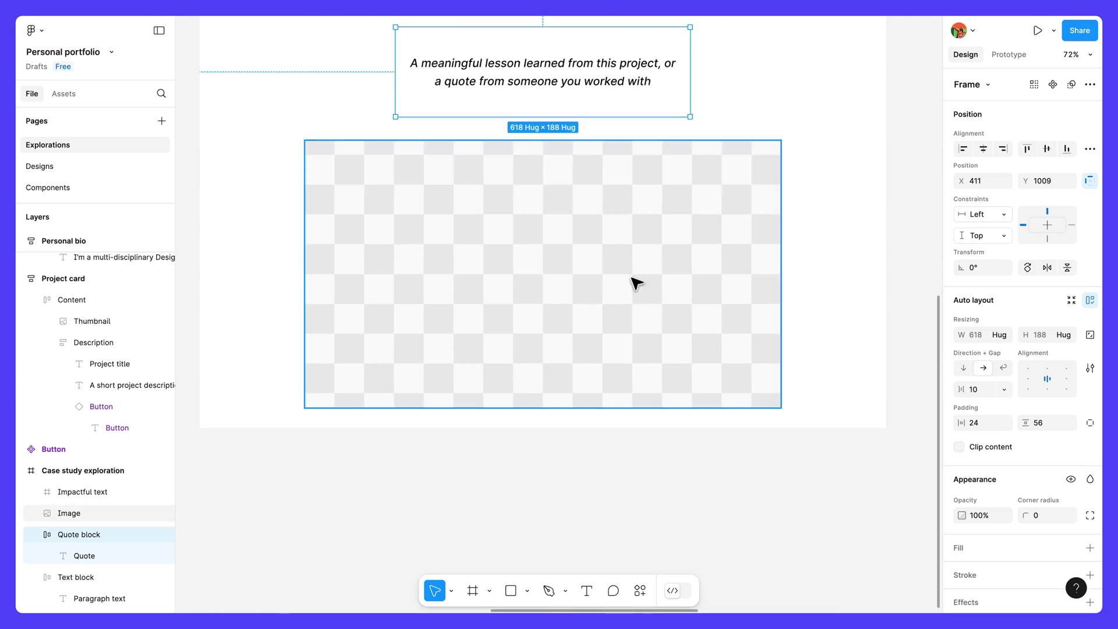
Step: Wrap the placeholder image in an auto-layout frame named 'Image block'
{"action": "left_click", "coordinate": [636, 283]}
{"action": "key", "text": "shift+a"}
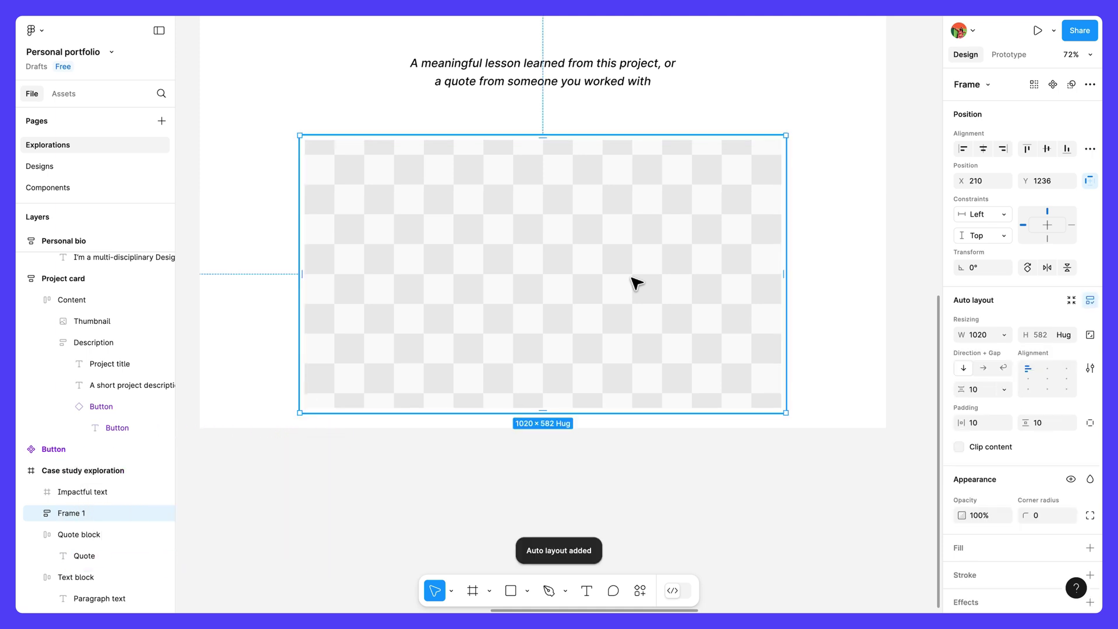
{"action": "left_click", "coordinate": [37, 511]}
{"action": "double_click", "coordinate": [64, 511]}
{"action": "type", "text": "Image block"}
{"action": "key", "text": "Return"}
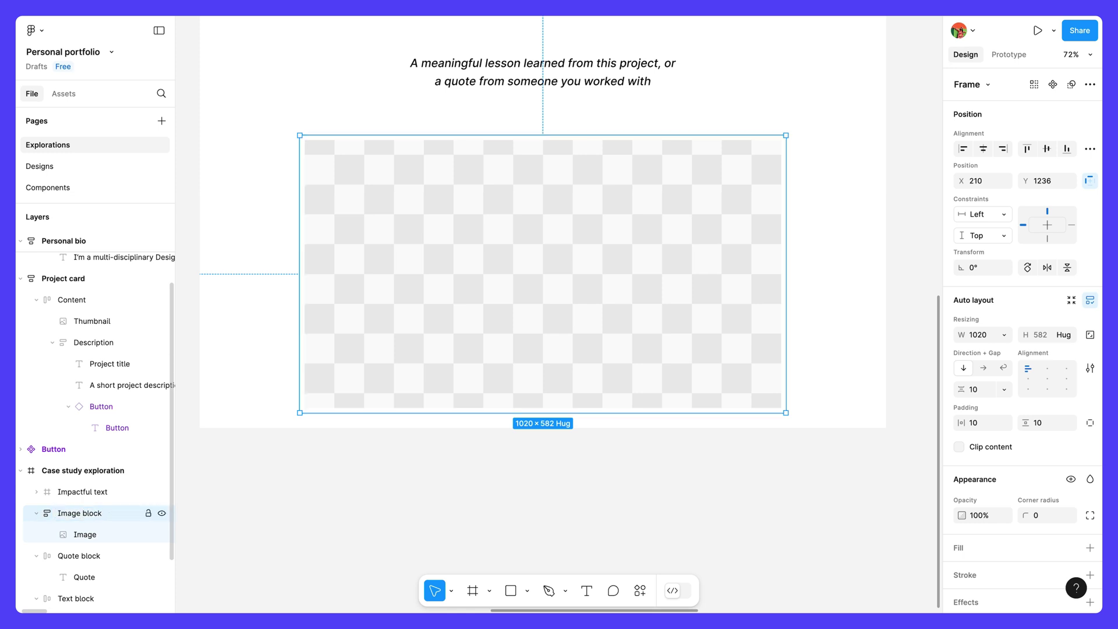
Step: Set the Image block padding to 24 horizontal and 56 vertical
{"action": "left_click", "coordinate": [981, 420]}
{"action": "type", "text": "24"}
{"action": "key", "text": "Return"}
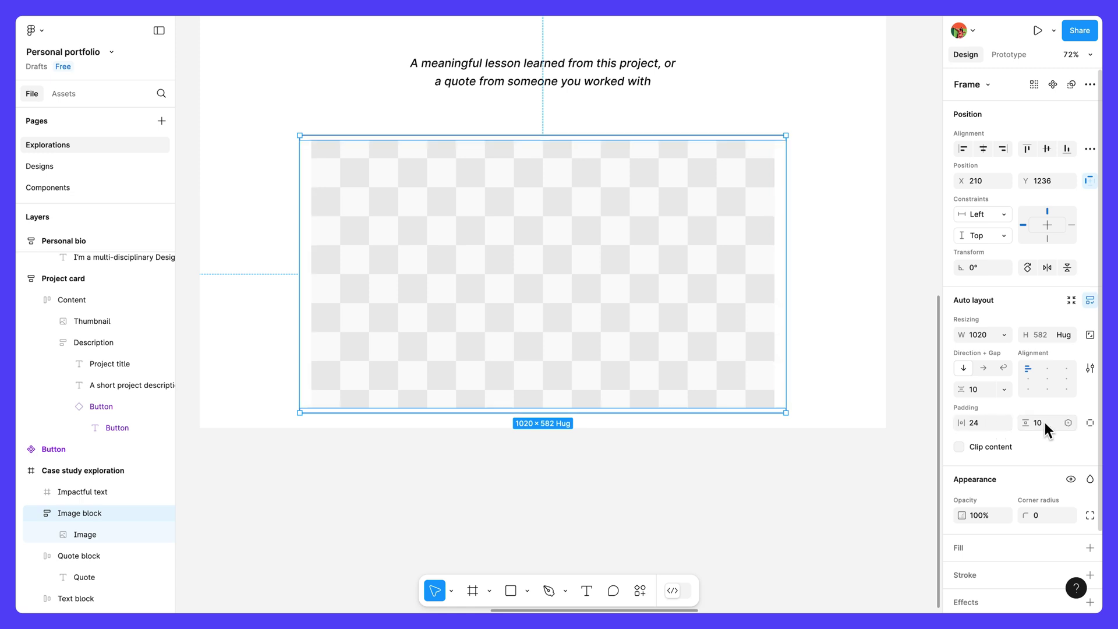
{"action": "type", "text": "56"}
{"action": "key", "text": "Return"}
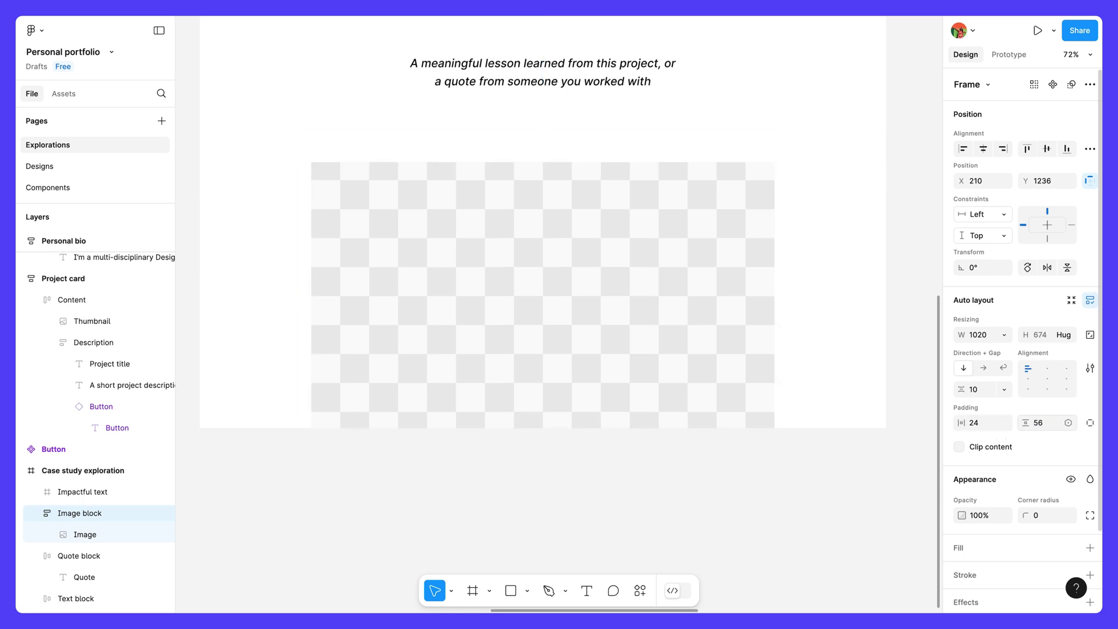
Step: Give the image a 1000 max width while keeping it filling the container
{"action": "left_click", "coordinate": [729, 340]}
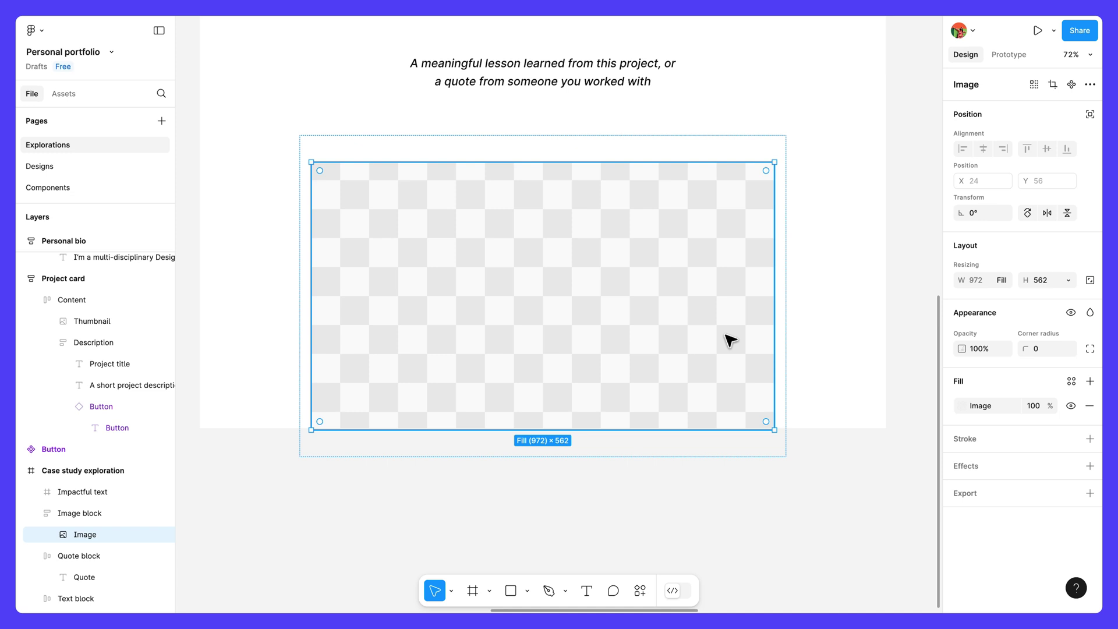
{"action": "left_click", "coordinate": [1000, 279]}
{"action": "left_click", "coordinate": [1006, 322]}
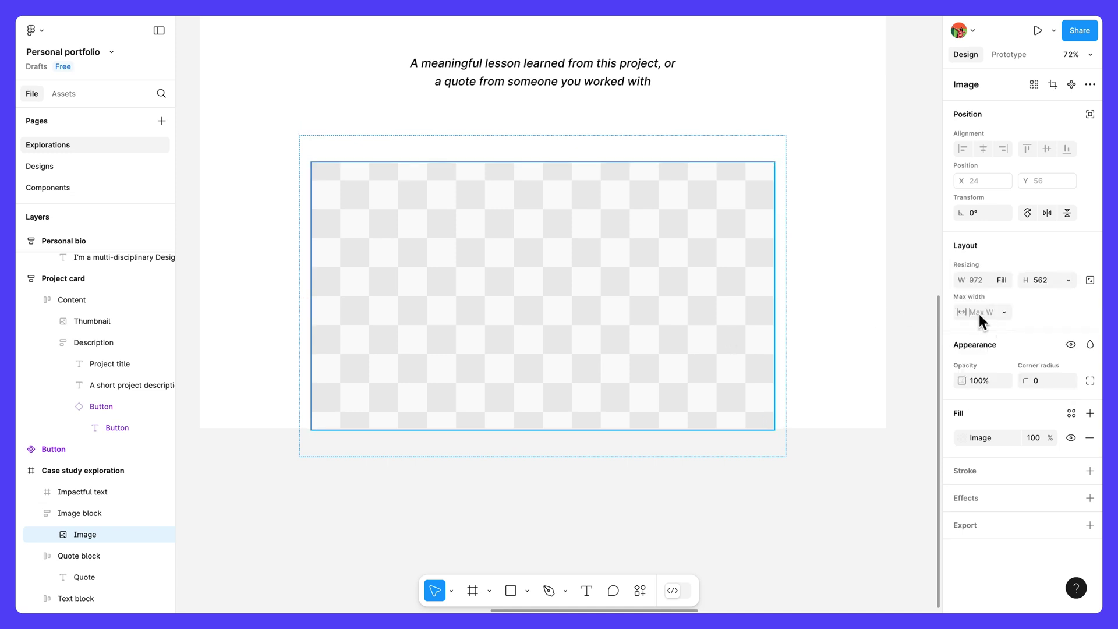
{"action": "type", "text": "1000"}
{"action": "key", "text": "Return"}
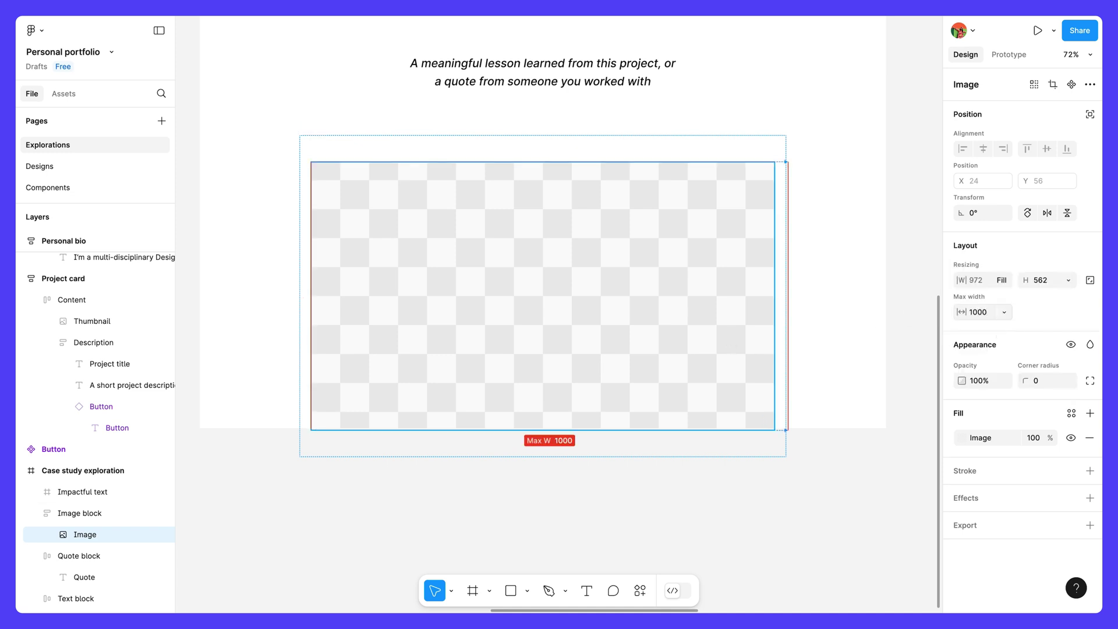
{"action": "left_click", "coordinate": [1002, 282]}
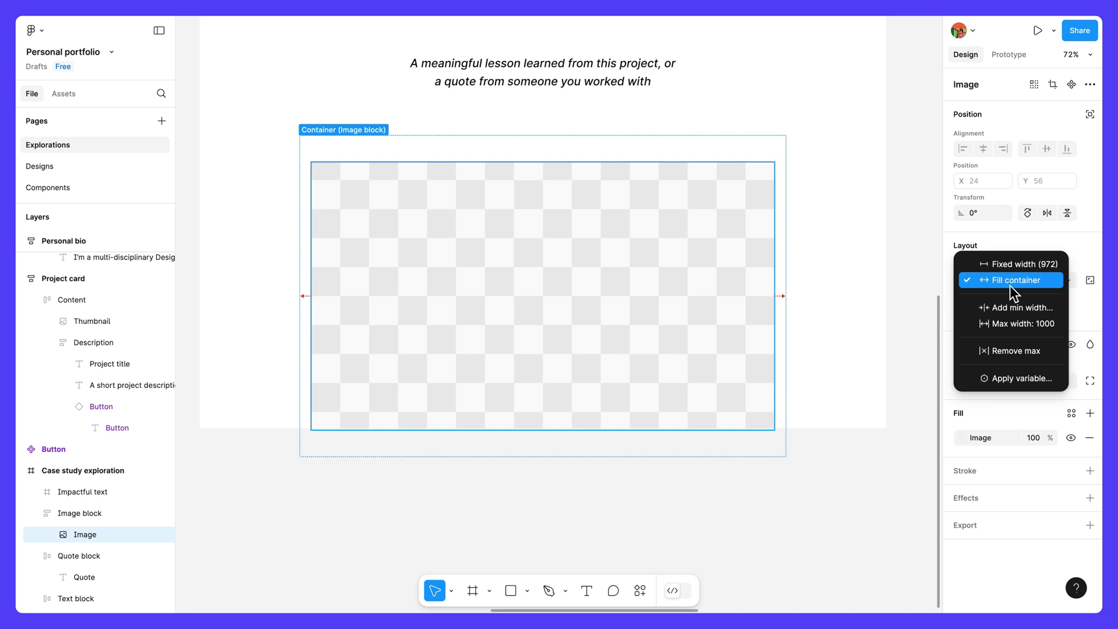
{"action": "left_click", "coordinate": [1009, 285]}
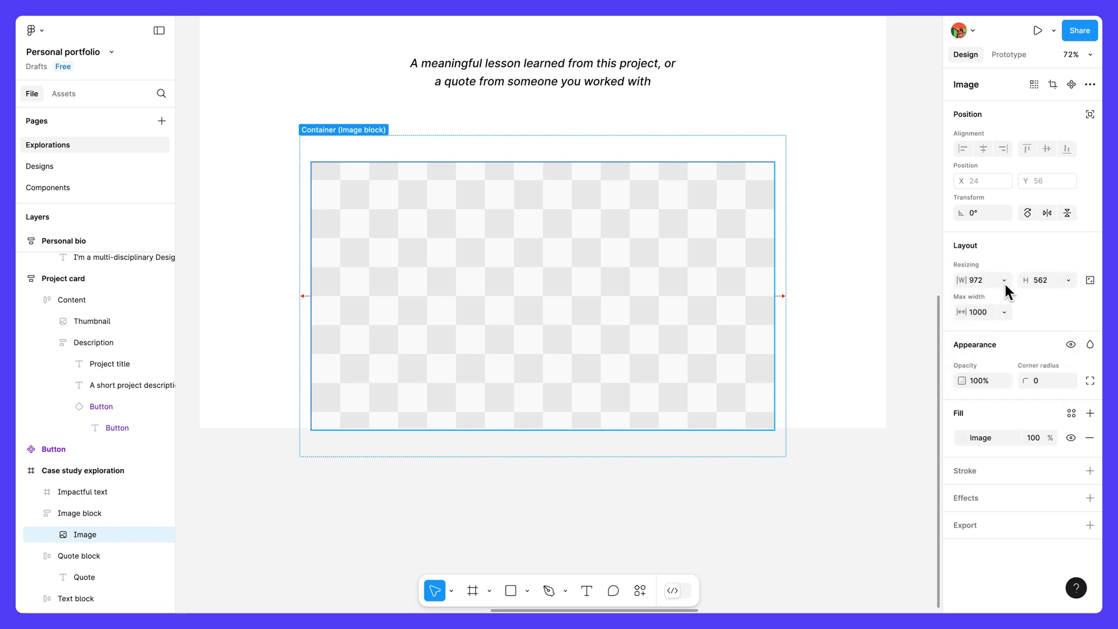
{"action": "scroll", "coordinate": [811, 295], "scroll_direction": "up", "scroll_amount": 10}
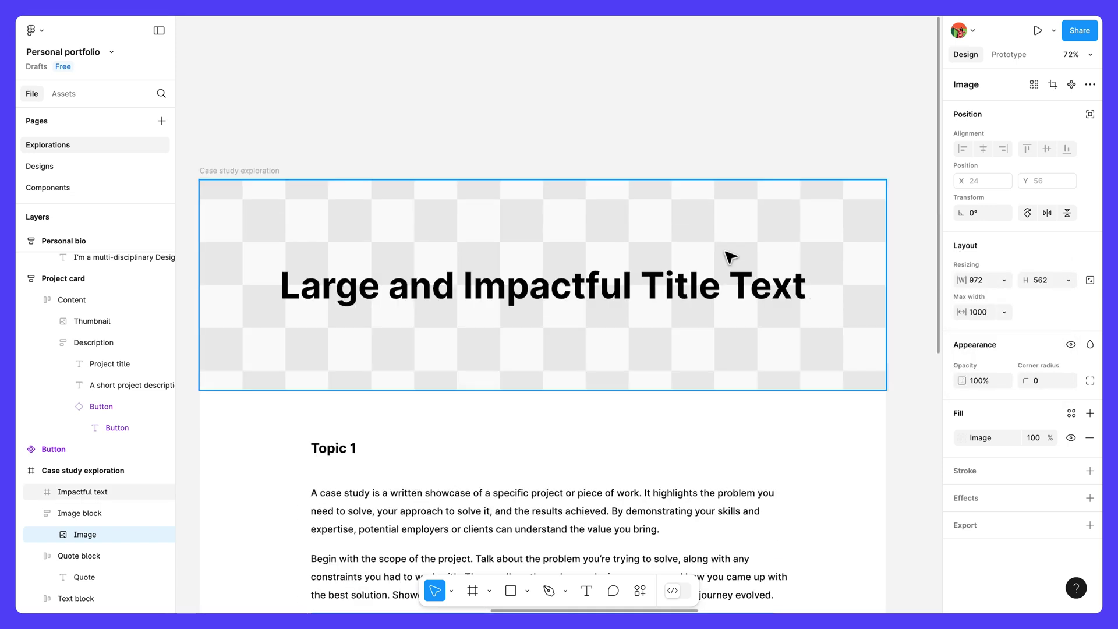
Step: Add auto layout to the Impactful text header with 24 horizontal and 128 vertical padding
{"action": "left_click", "coordinate": [730, 256]}
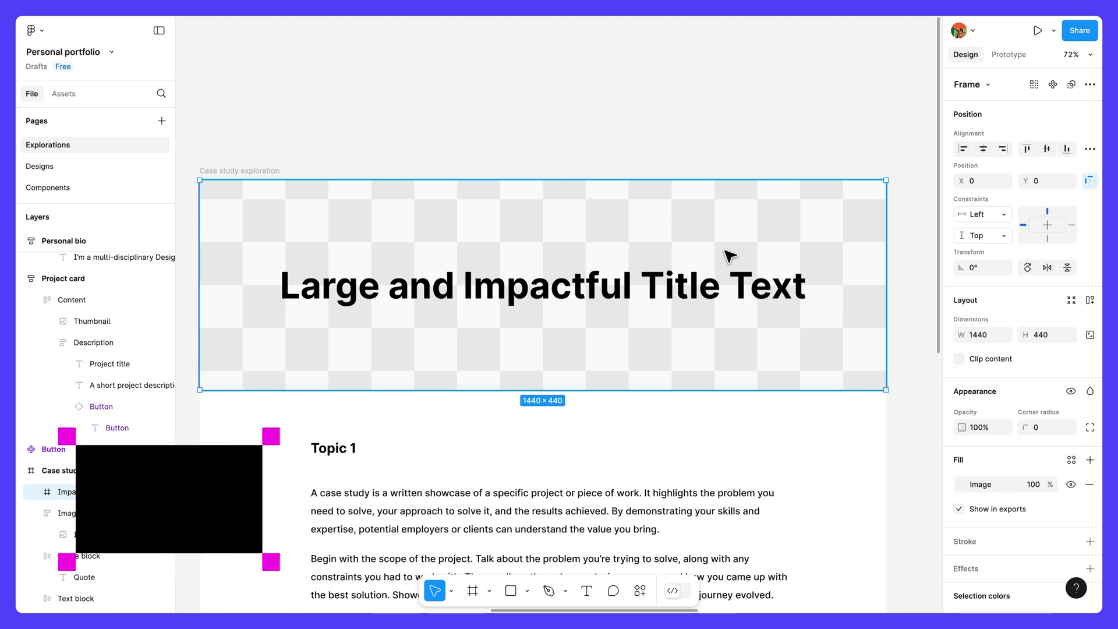
{"action": "key", "text": "shift+a"}
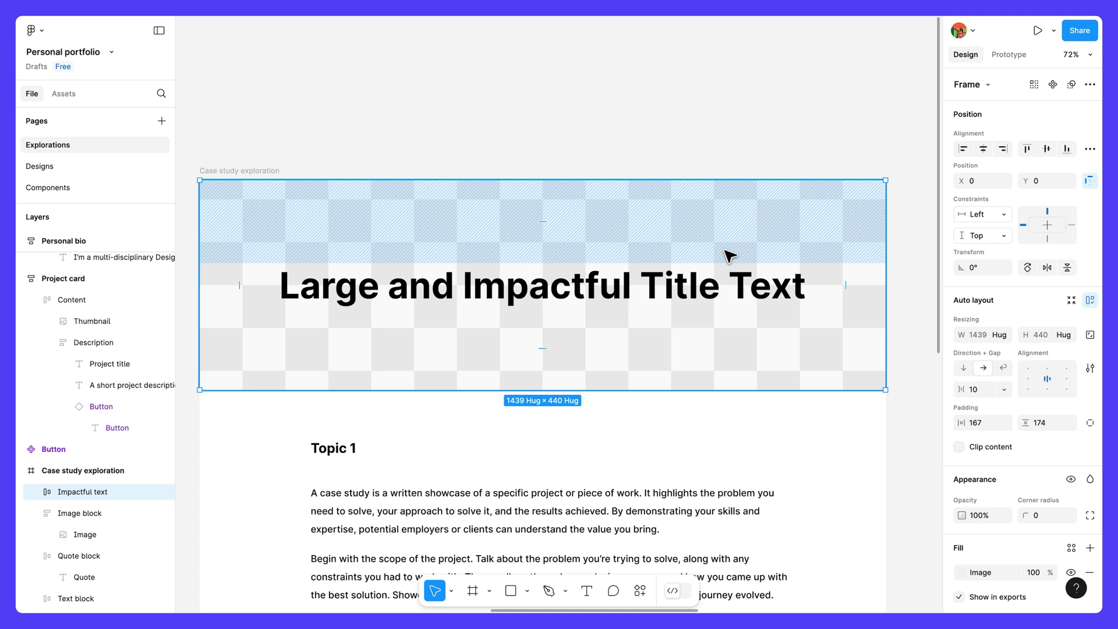
{"action": "left_click", "coordinate": [983, 421]}
{"action": "type", "text": "24"}
{"action": "key", "text": "Return"}
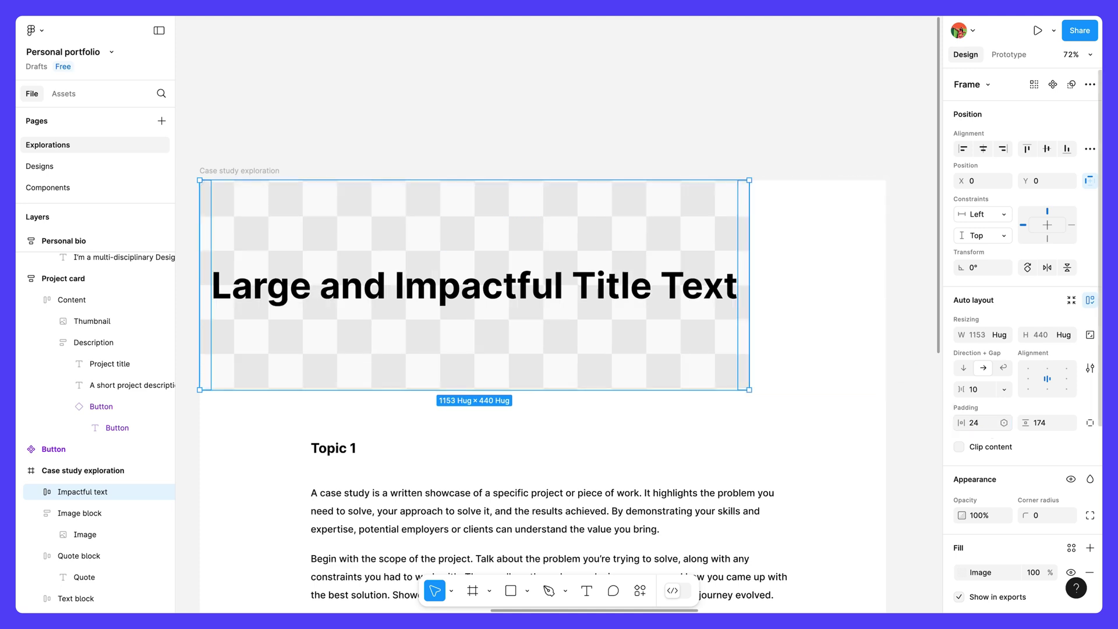
{"action": "left_click", "coordinate": [1041, 423]}
{"action": "type", "text": "128"}
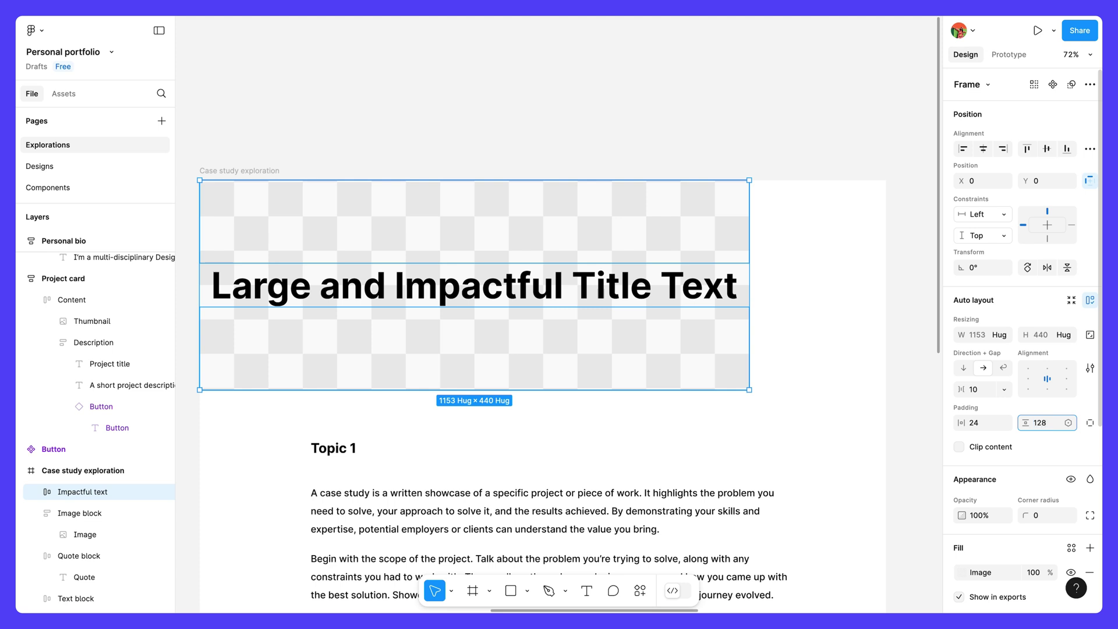
{"action": "key", "text": "Return"}
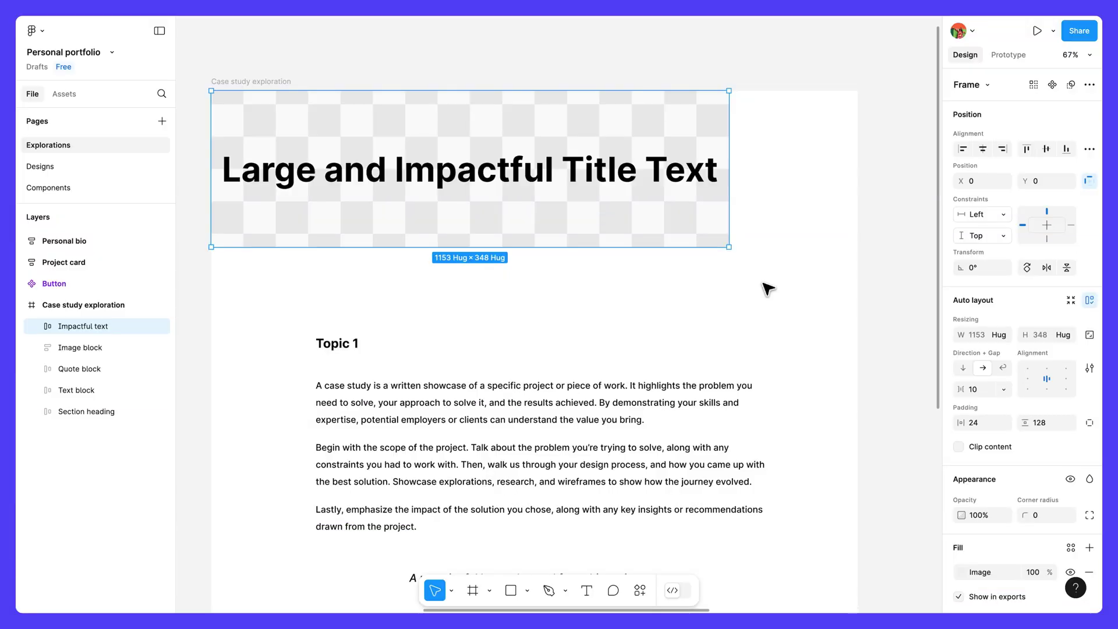
Step: Stretch the header back to 1440 wide and zoom out to show all portfolio frames
{"action": "left_click_drag", "start_coordinate": [728, 247], "coordinate": [857, 293]}
{"action": "left_click", "coordinate": [887, 328]}
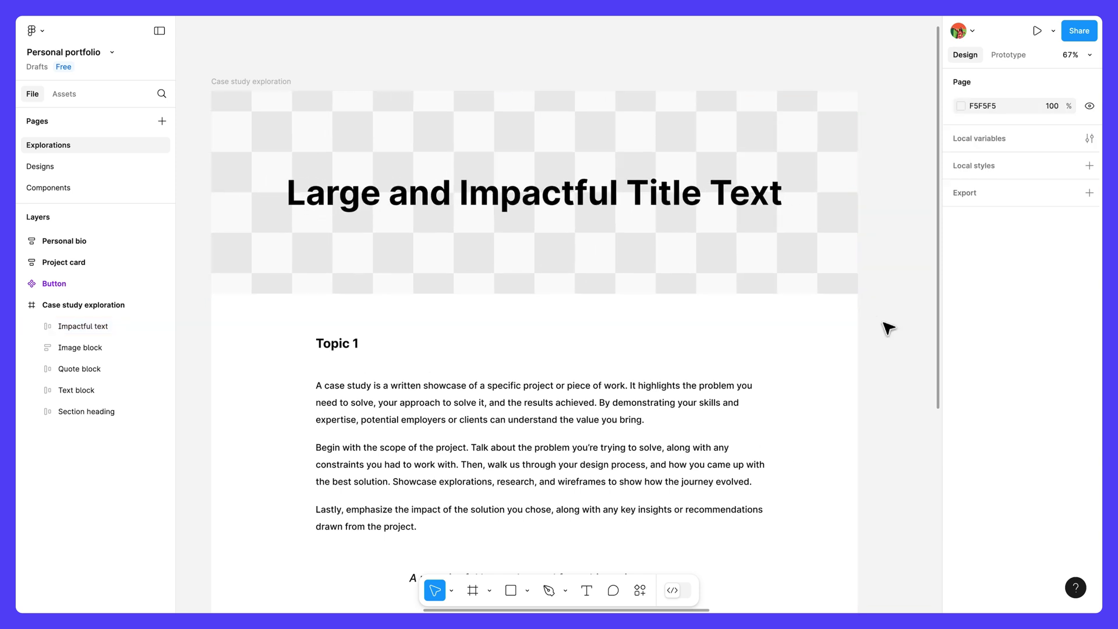
{"action": "scroll", "coordinate": [888, 328], "scroll_direction": "down", "scroll_amount": 5}
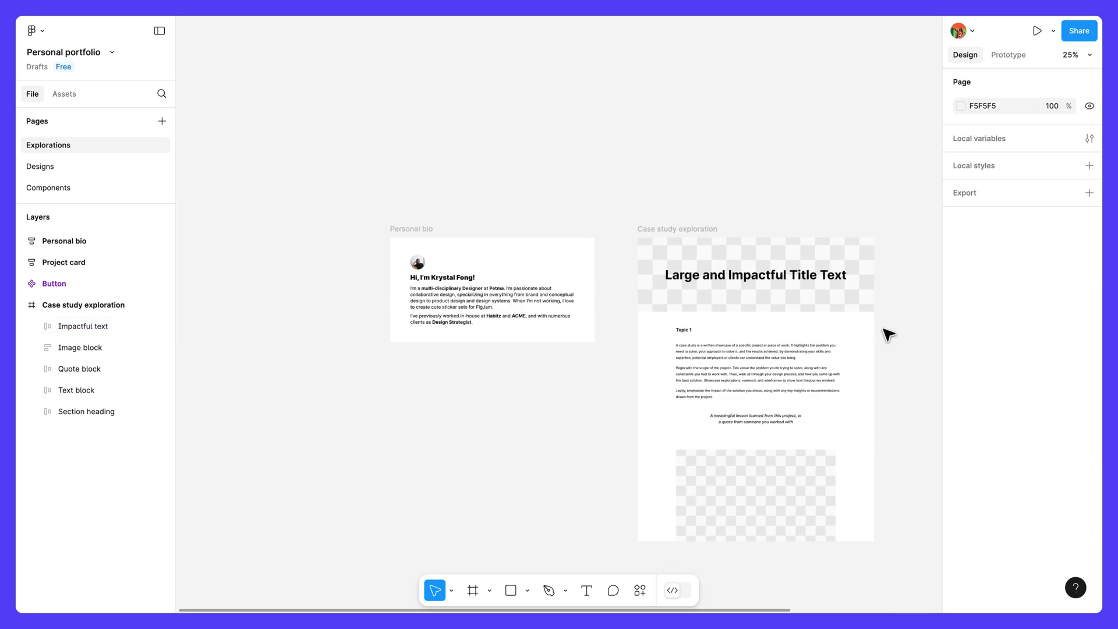
{"action": "left_click_drag", "start_coordinate": [887, 355], "coordinate": [696, 297]}
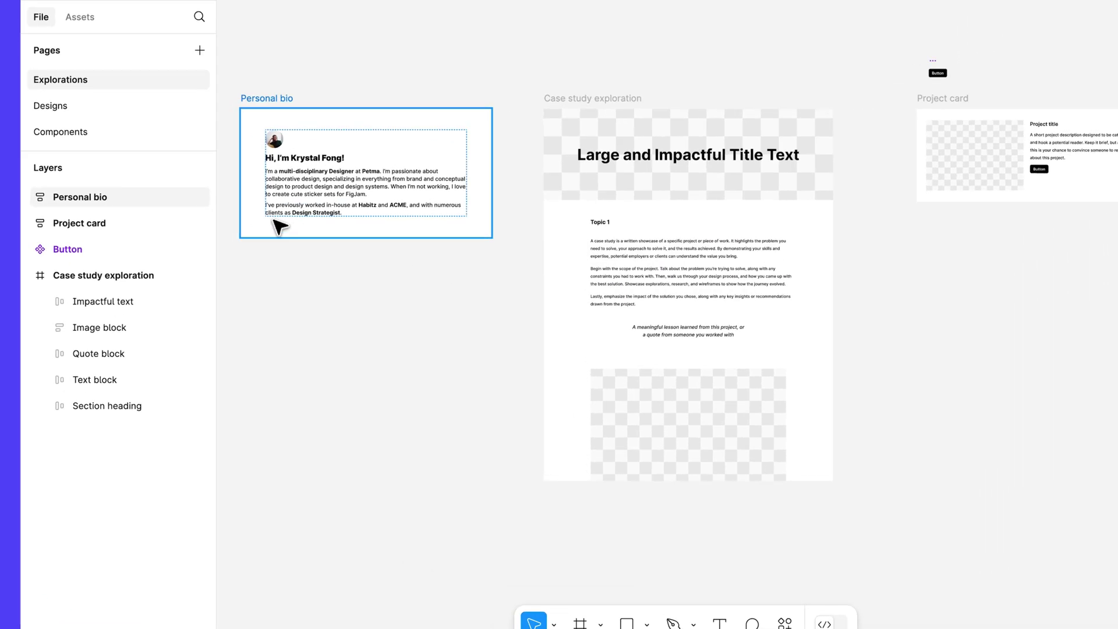
Step: Select Personal bio, the five case study blocks and Project card in Layers
{"action": "left_click", "coordinate": [104, 238]}
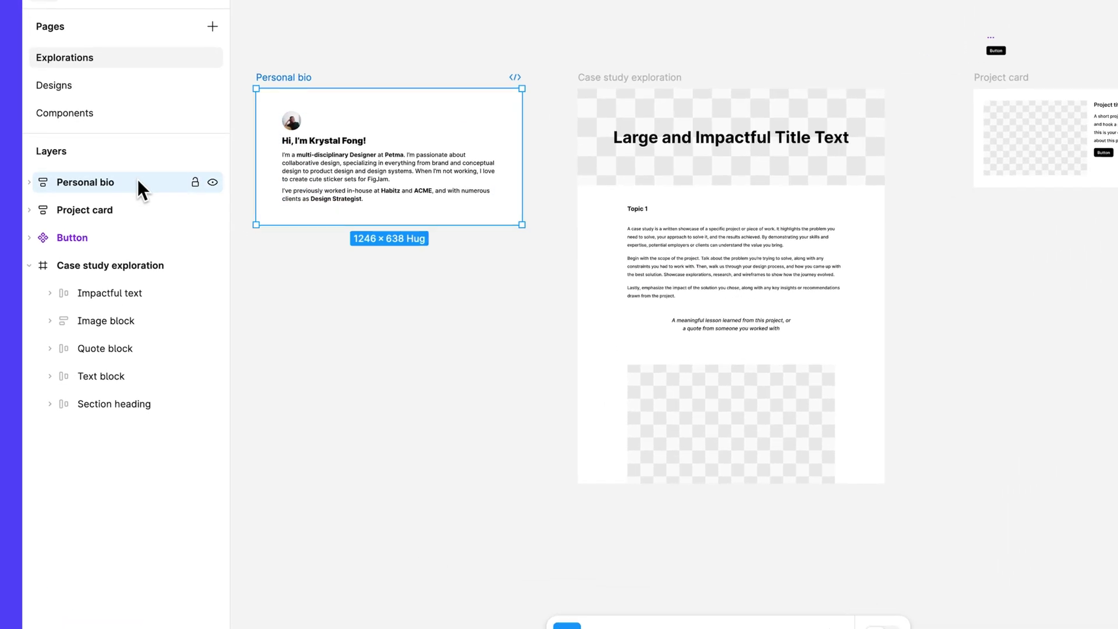
{"action": "left_click", "coordinate": [168, 401]}
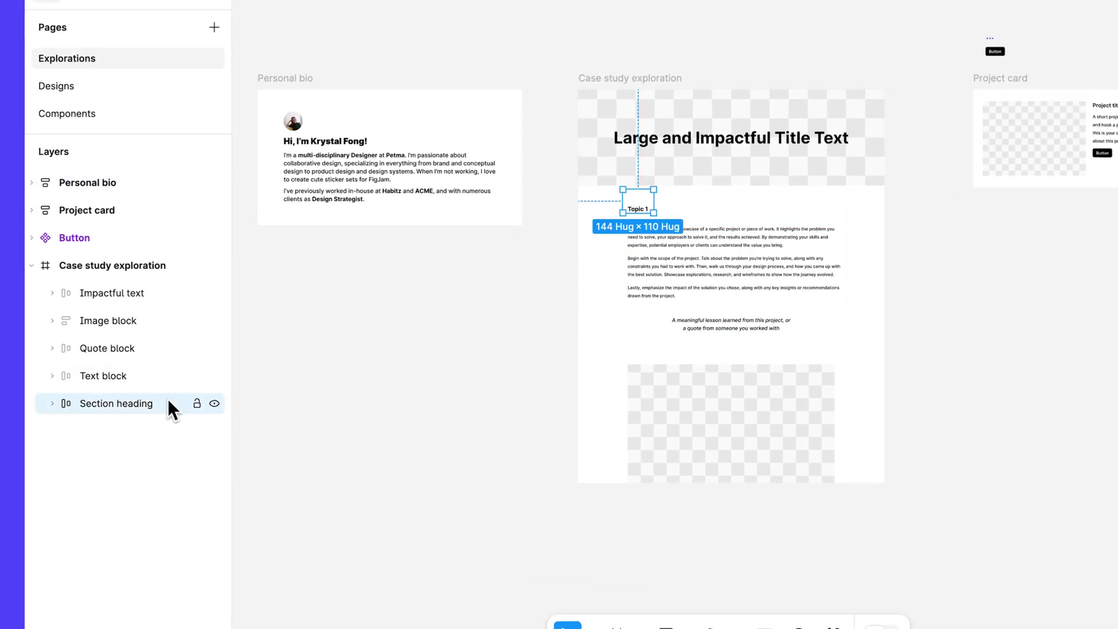
{"action": "left_click", "coordinate": [147, 371]}
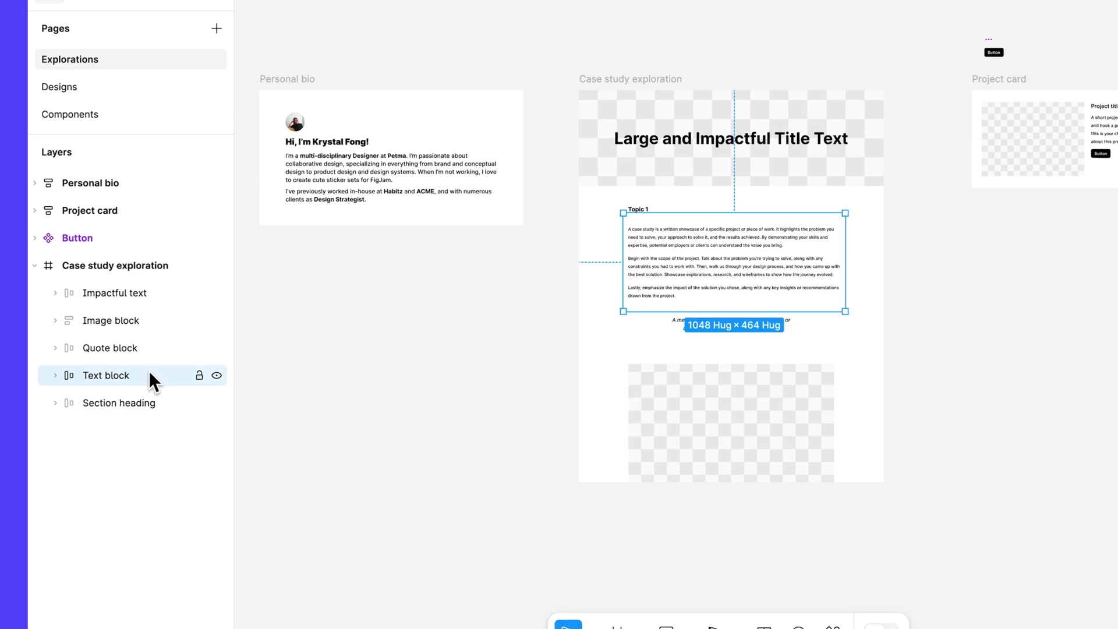
{"action": "left_click", "coordinate": [156, 348]}
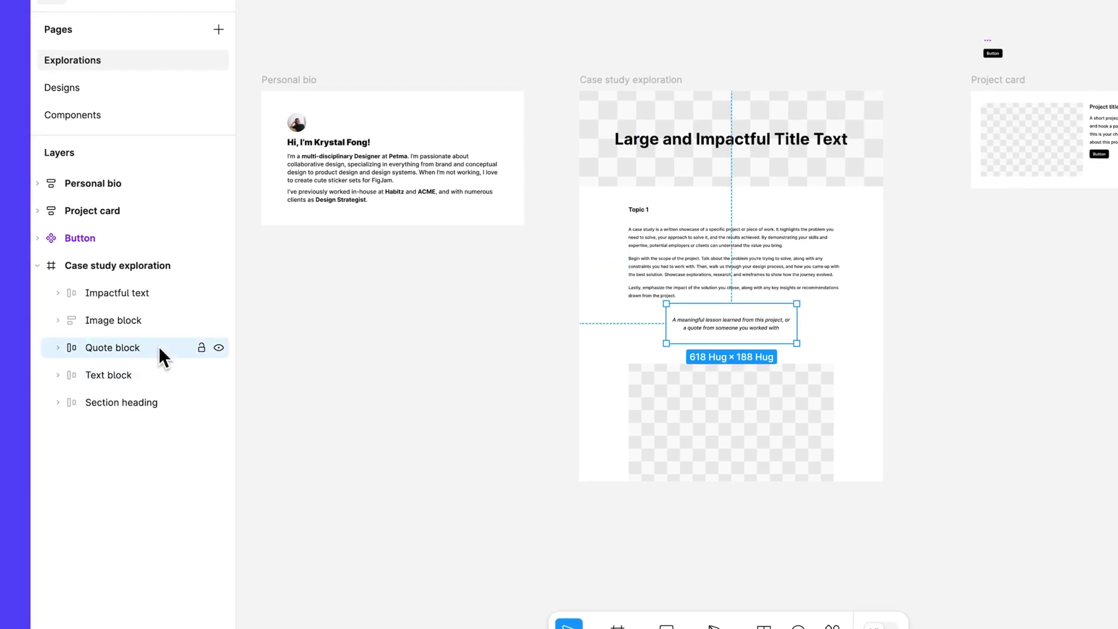
{"action": "left_click", "coordinate": [163, 320]}
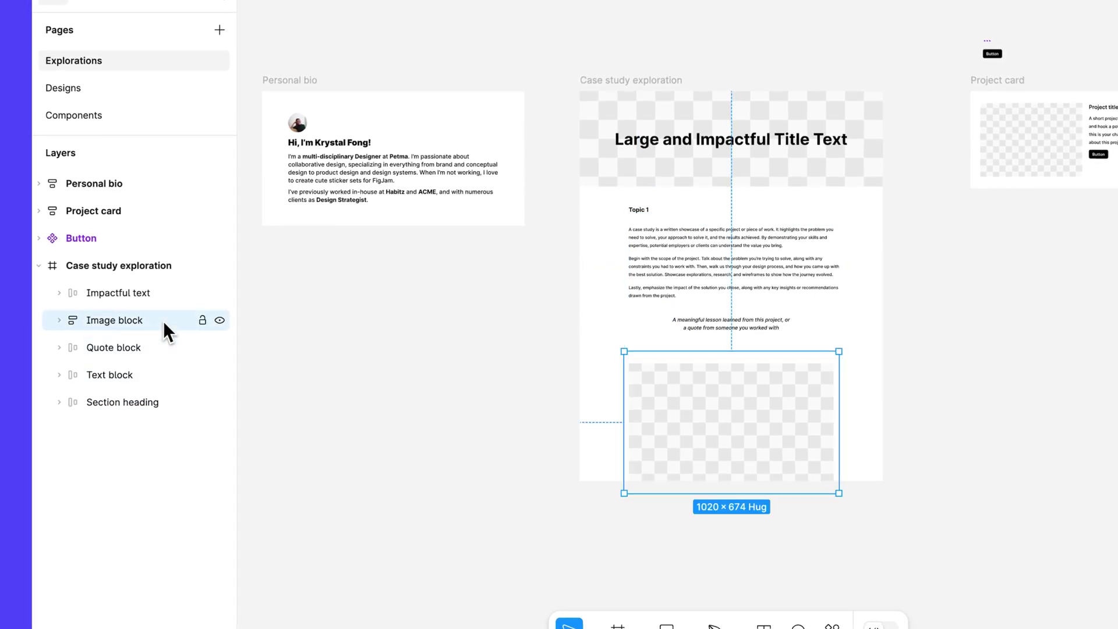
{"action": "left_click", "coordinate": [170, 291]}
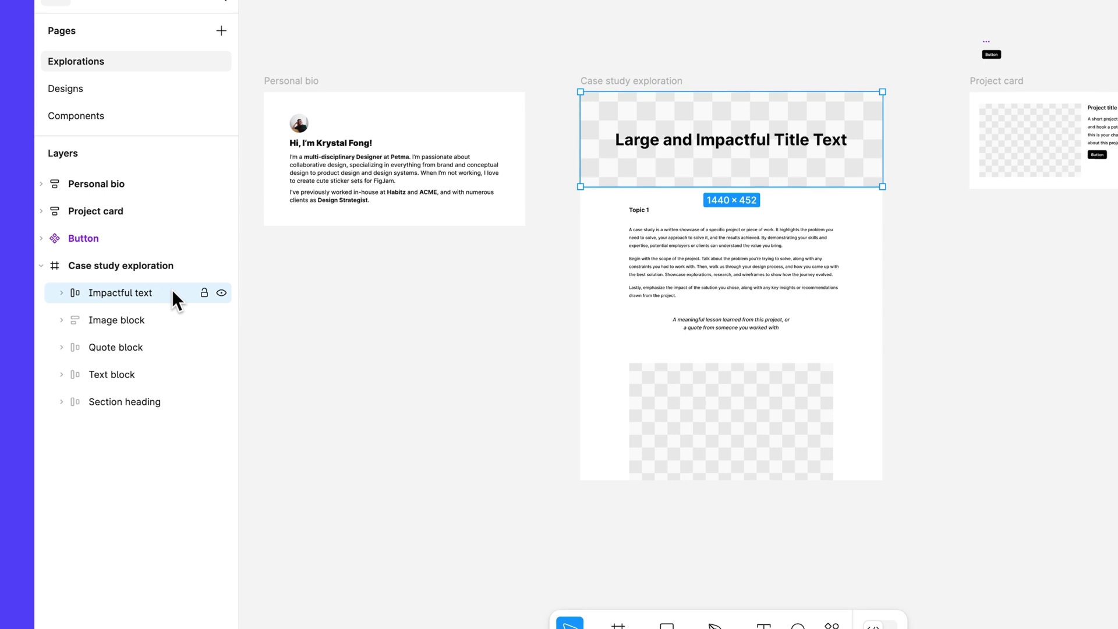
{"action": "left_click", "coordinate": [151, 215]}
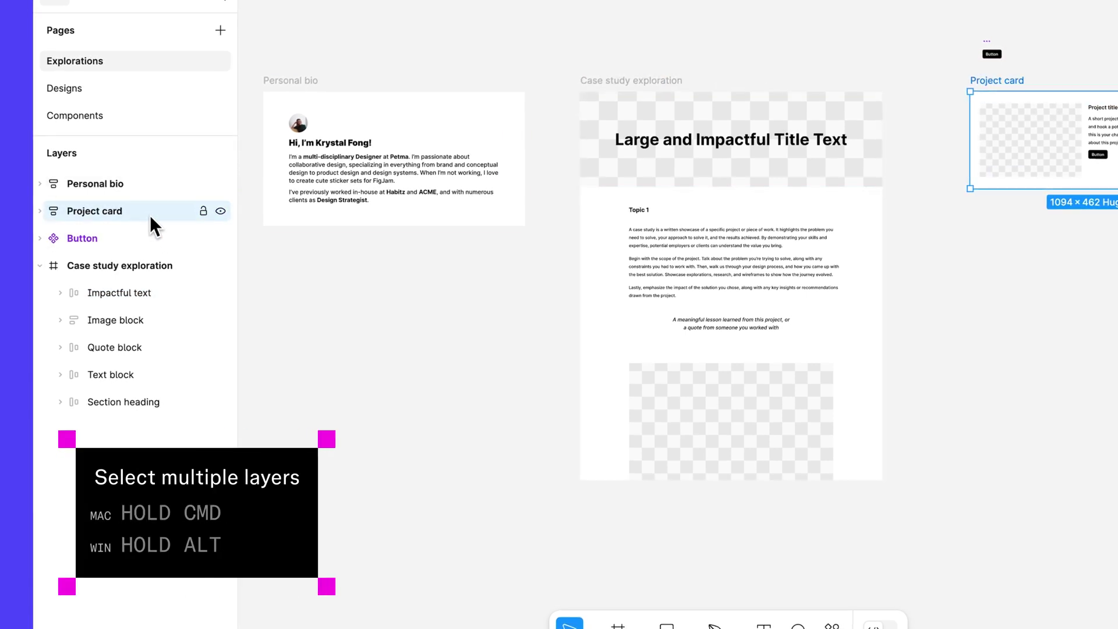
Step: Multi-select all seven frames and create multiple components from them at once
{"action": "left_click", "coordinate": [141, 184], "text": "super"}
{"action": "left_click", "coordinate": [155, 291], "text": "super"}
{"action": "left_click", "coordinate": [152, 320], "text": "super"}
{"action": "left_click", "coordinate": [152, 348], "text": "super"}
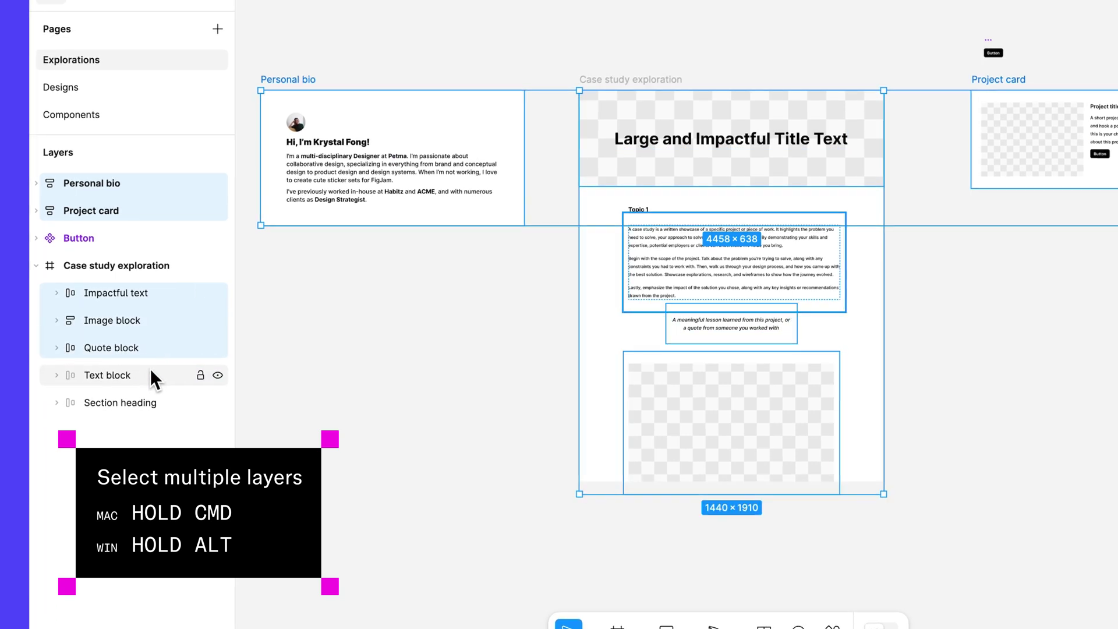
{"action": "left_click", "coordinate": [151, 375], "text": "super"}
{"action": "left_click", "coordinate": [154, 400], "text": "super"}
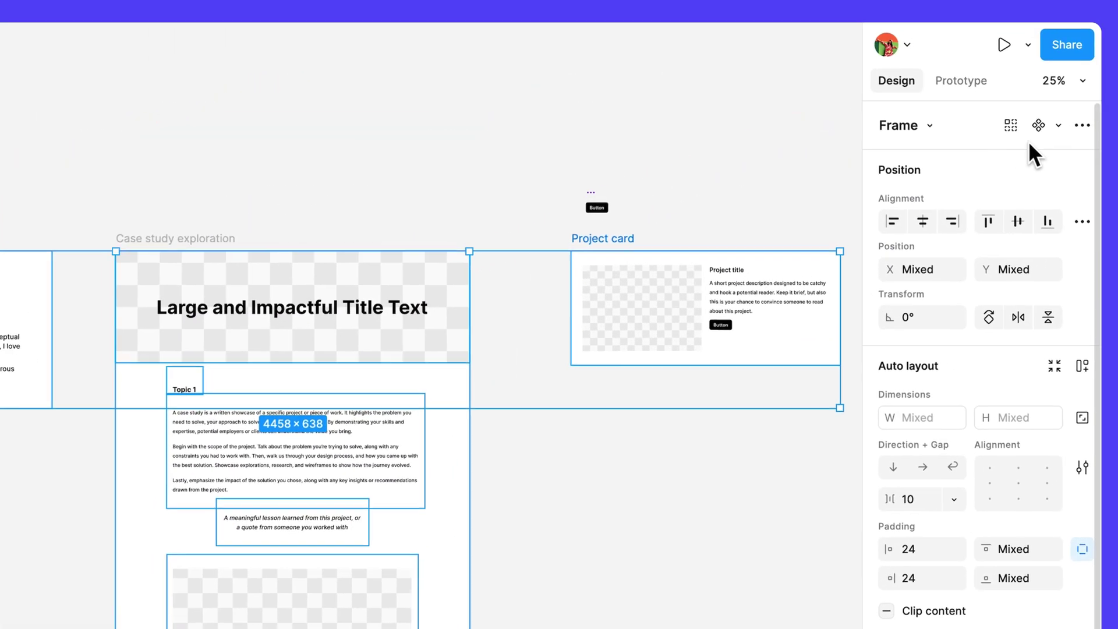
{"action": "left_click", "coordinate": [1050, 128]}
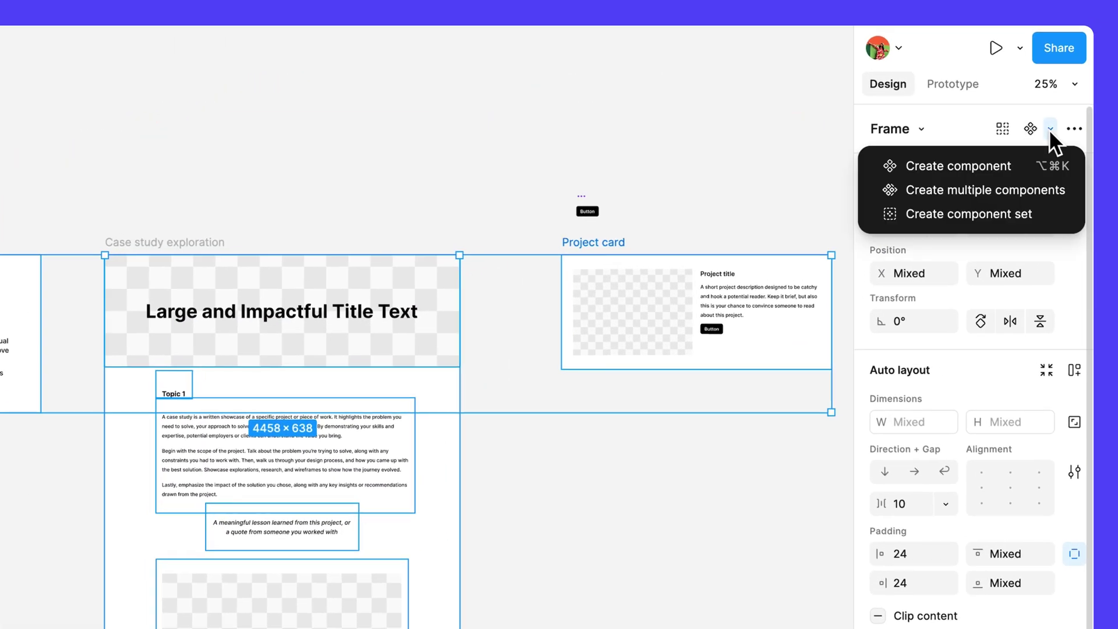
{"action": "left_click", "coordinate": [1039, 191]}
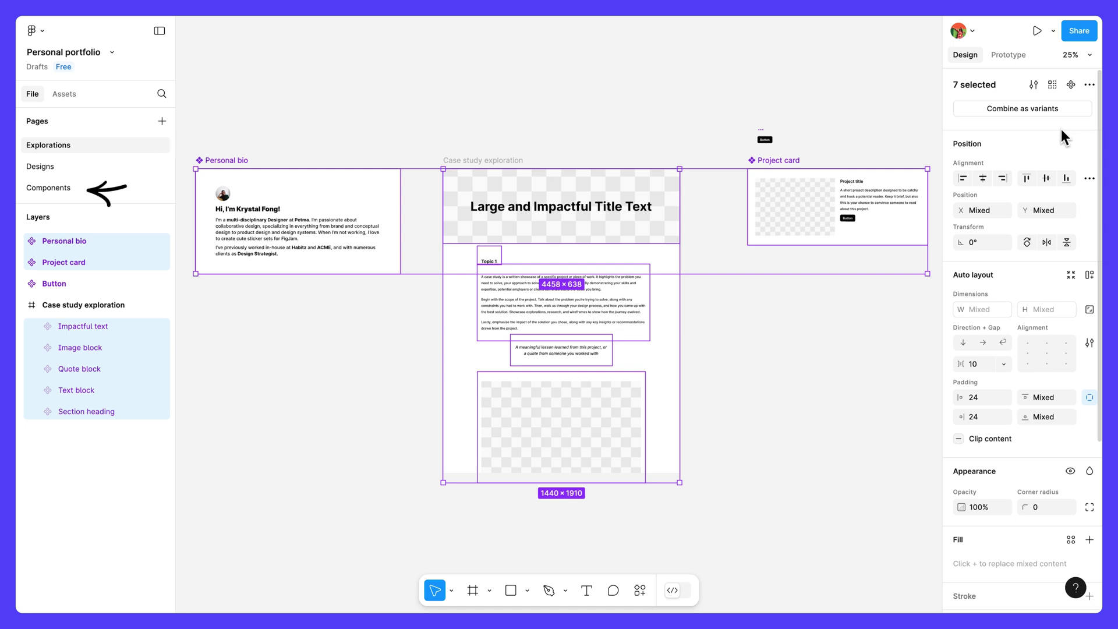
Step: Move the new components and Button to the Components page, then delete the empty Case study exploration frame
{"action": "left_click", "coordinate": [763, 139], "text": "shift"}
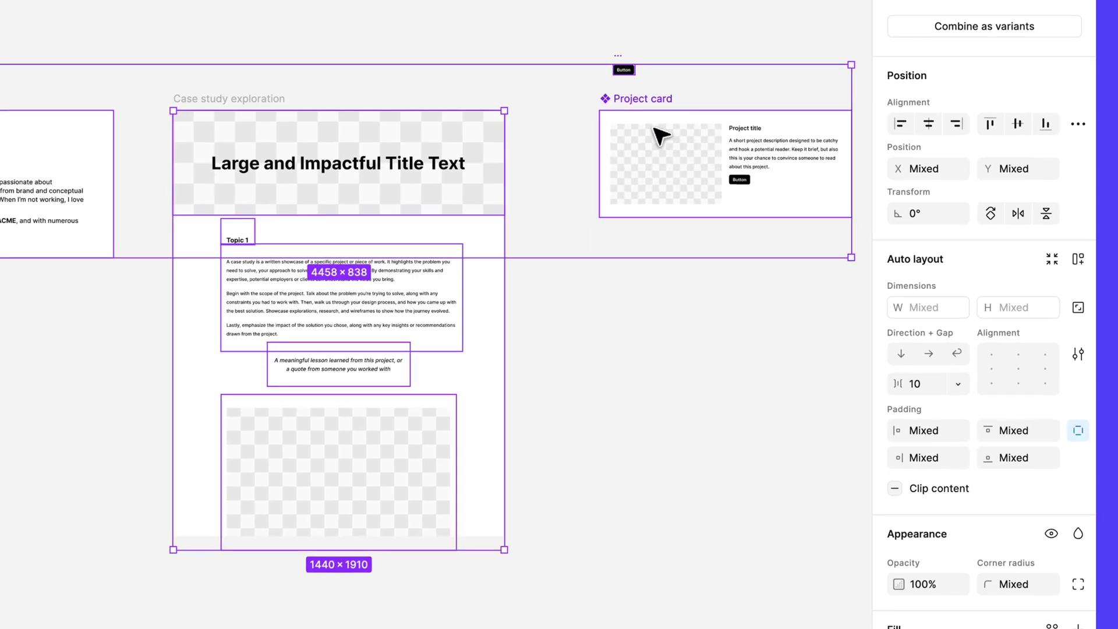
{"action": "right_click", "coordinate": [654, 129]}
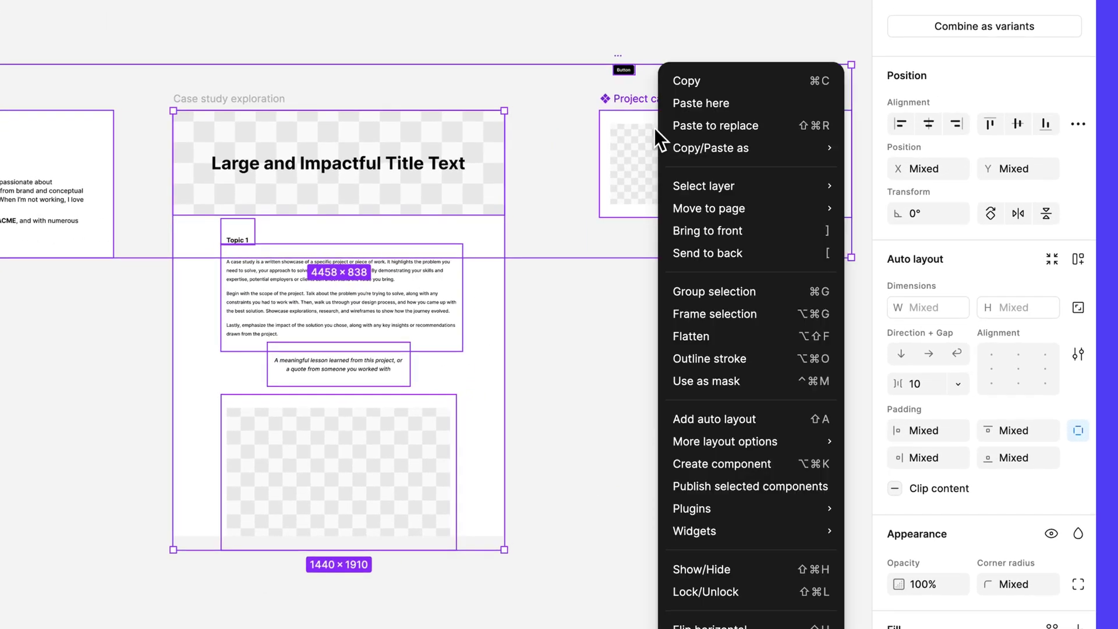
{"action": "mouse_move", "coordinate": [757, 207]}
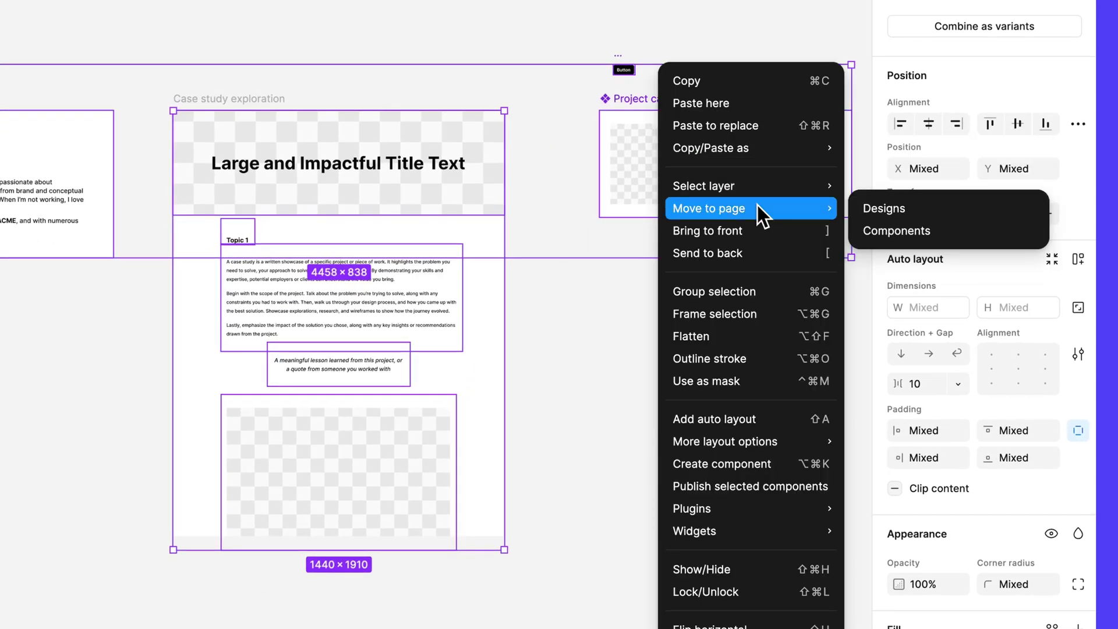
{"action": "left_click", "coordinate": [948, 233]}
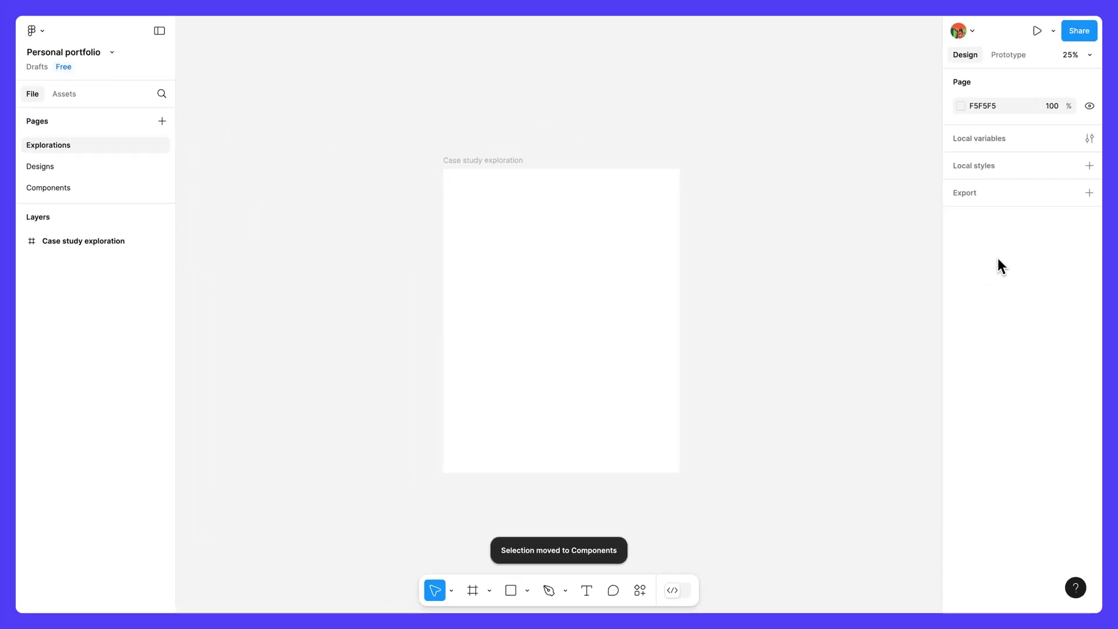
{"action": "left_click", "coordinate": [513, 163]}
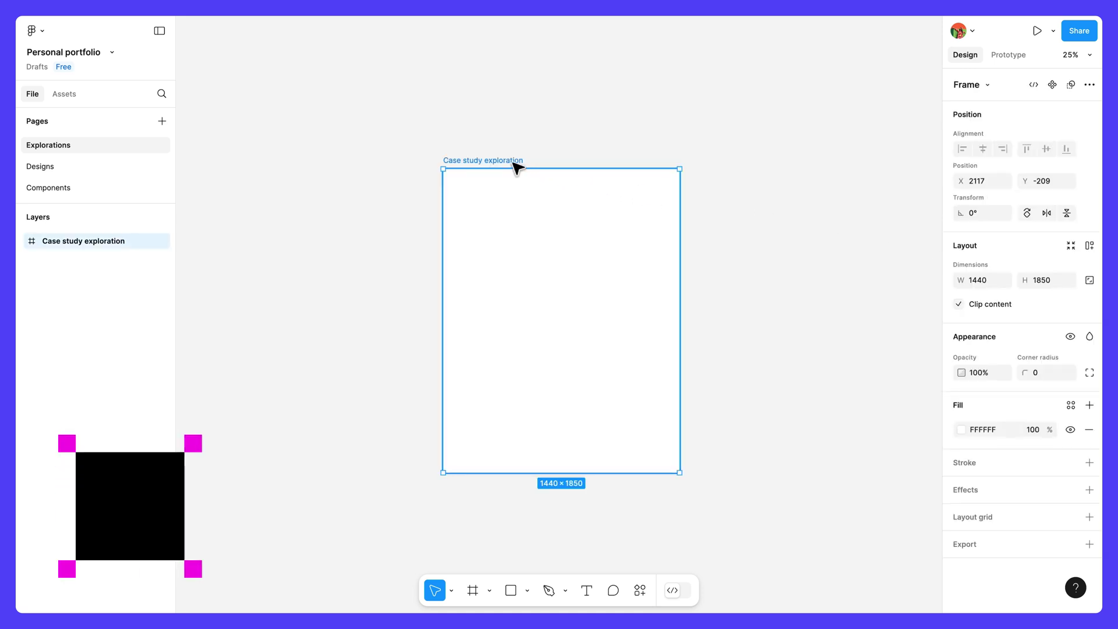
{"action": "key", "text": "BackSpace"}
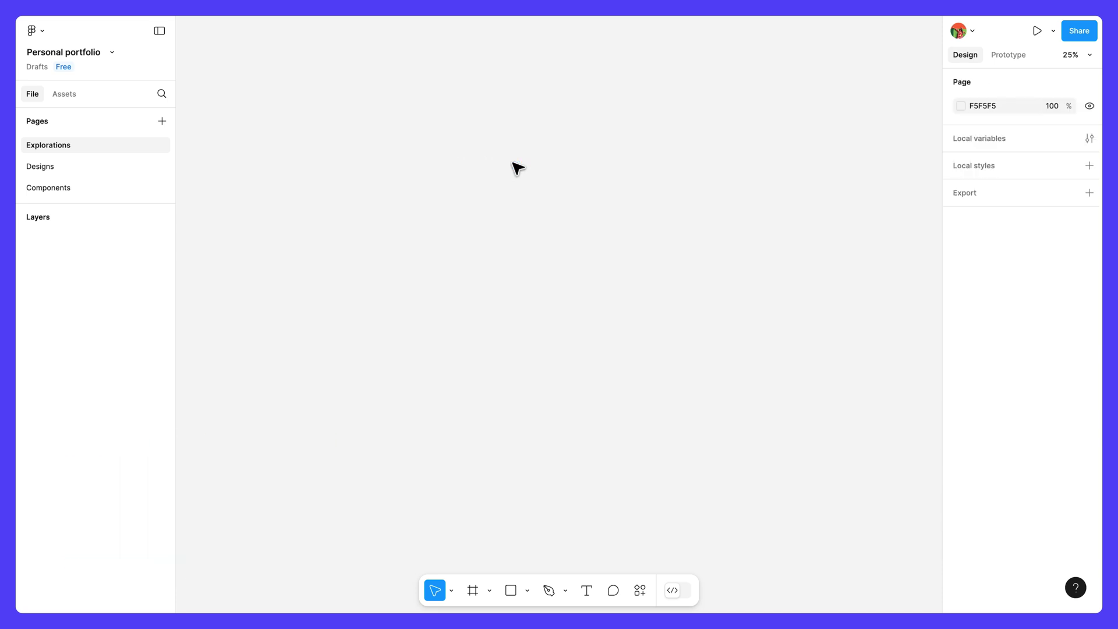
Step: Set the paragraph text's width and height resizing to Fill container
{"action": "left_click", "coordinate": [93, 190]}
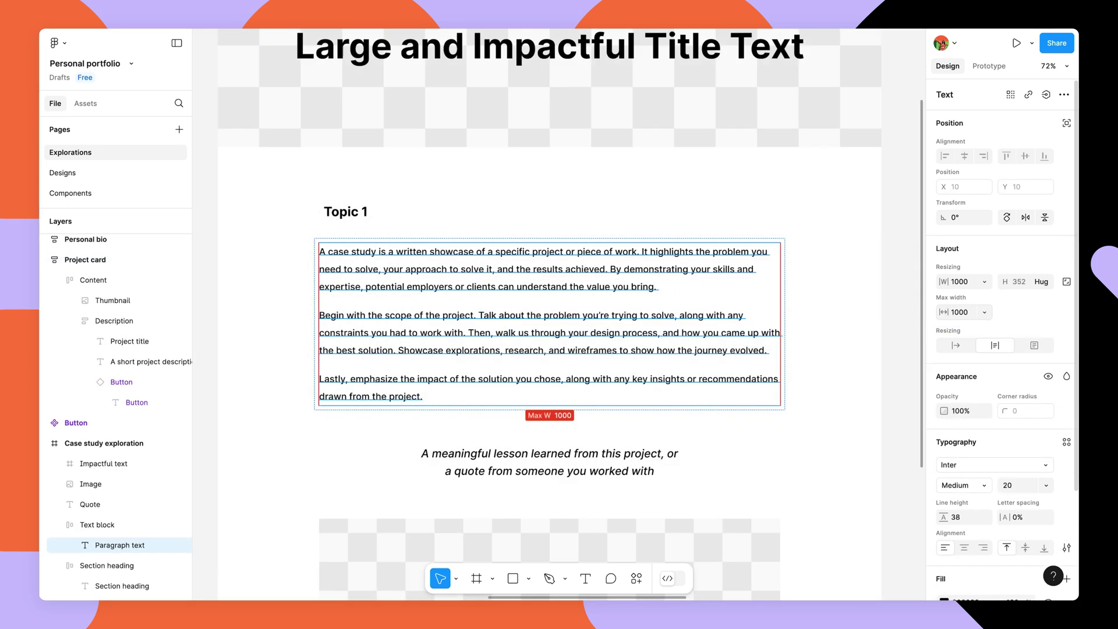
{"action": "left_click", "coordinate": [983, 283]}
{"action": "left_click", "coordinate": [996, 312]}
{"action": "left_click", "coordinate": [1042, 281]}
{"action": "left_click", "coordinate": [1036, 296]}
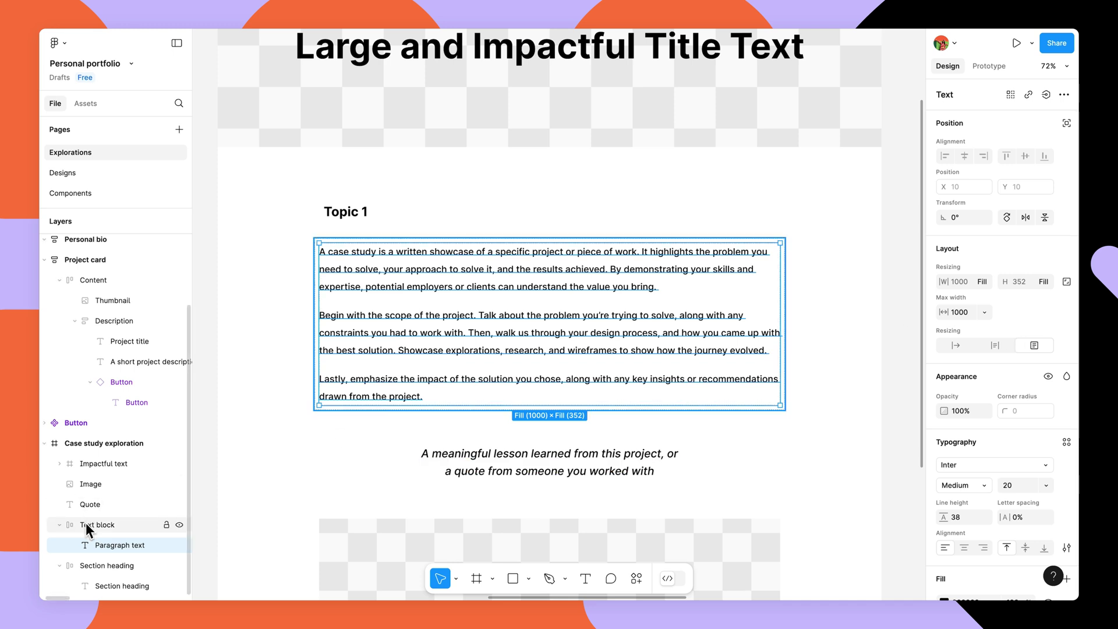
Step: Turn the seven selected frames into separate components with Create multiple components
{"action": "key", "text": "Escape"}
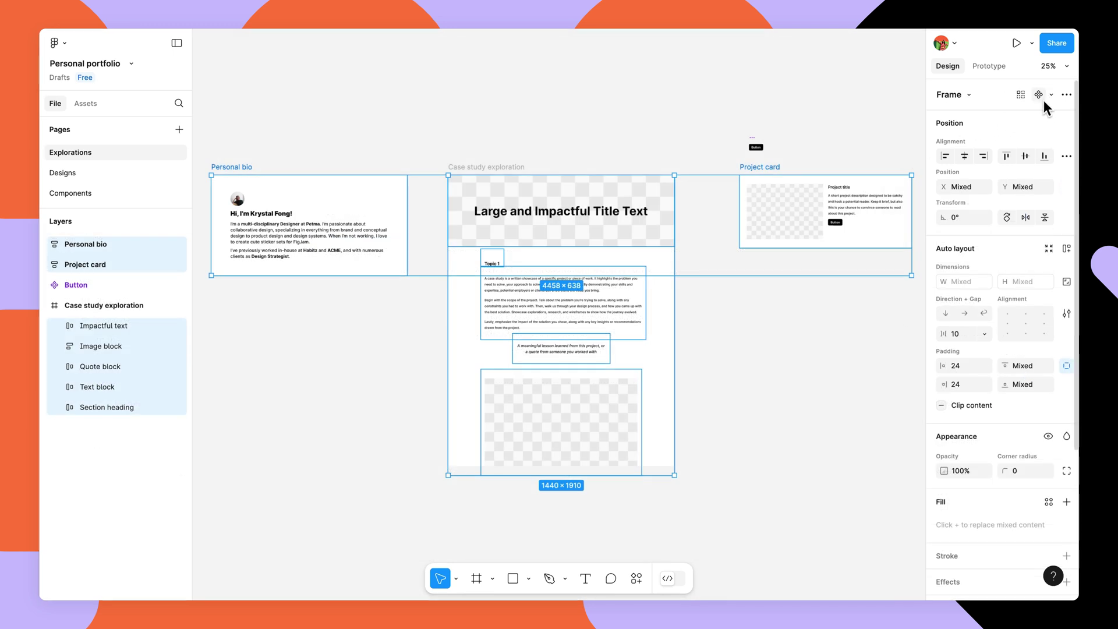
{"action": "left_click", "coordinate": [1051, 96]}
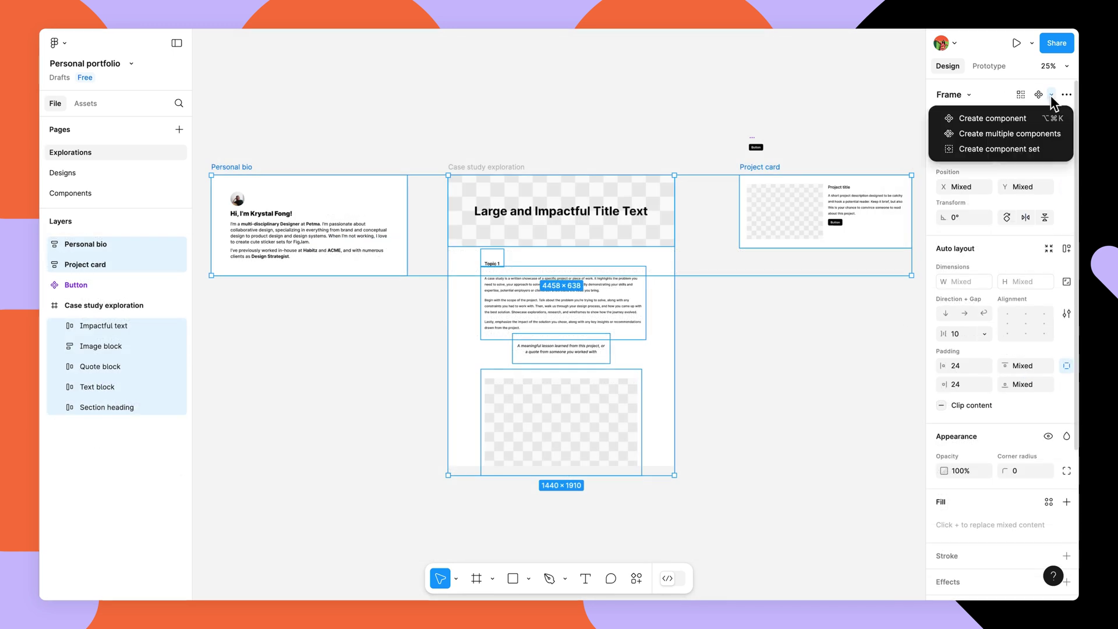
{"action": "left_click", "coordinate": [1044, 135]}
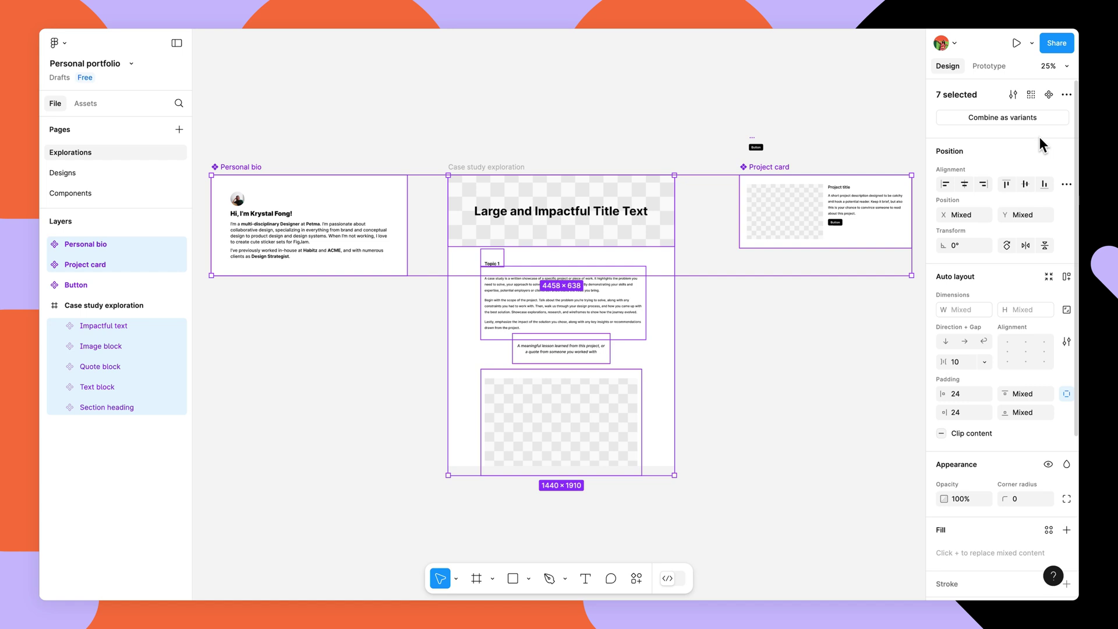
Step: Move the new components together with Button to the Components page
{"action": "left_click", "coordinate": [755, 147], "text": "shift"}
{"action": "right_click", "coordinate": [779, 191]}
{"action": "mouse_move", "coordinate": [853, 241]}
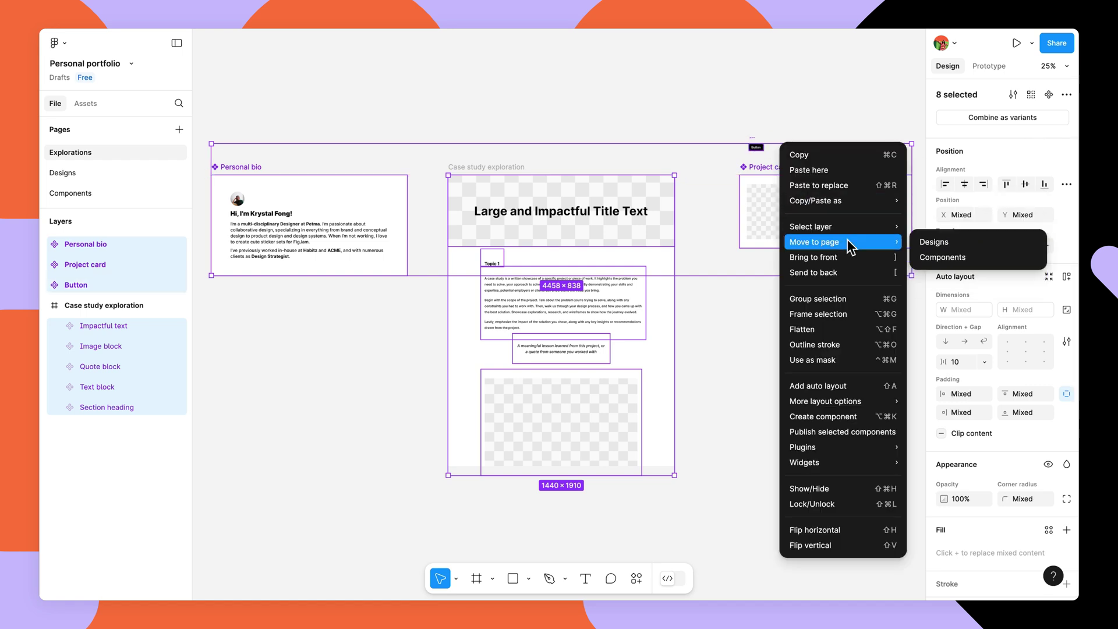
{"action": "left_click", "coordinate": [979, 259]}
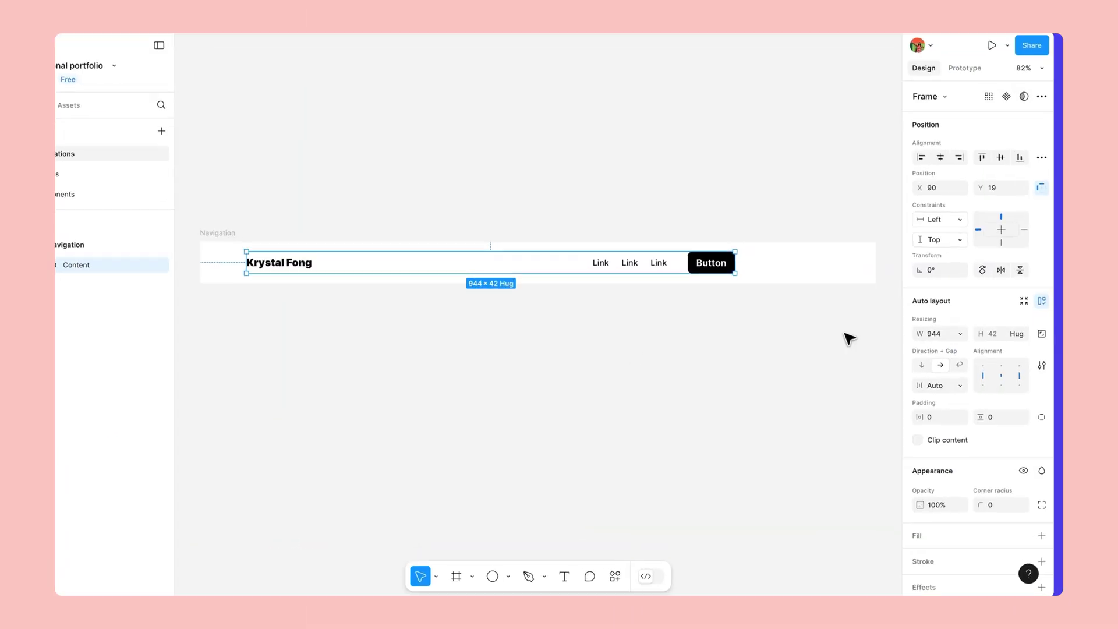
Step: Give the Content frame a 1000 max width, Hug contents height, and Auto gap
{"action": "left_click", "coordinate": [956, 334]}
{"action": "left_click", "coordinate": [975, 395]}
{"action": "left_click", "coordinate": [1016, 334]}
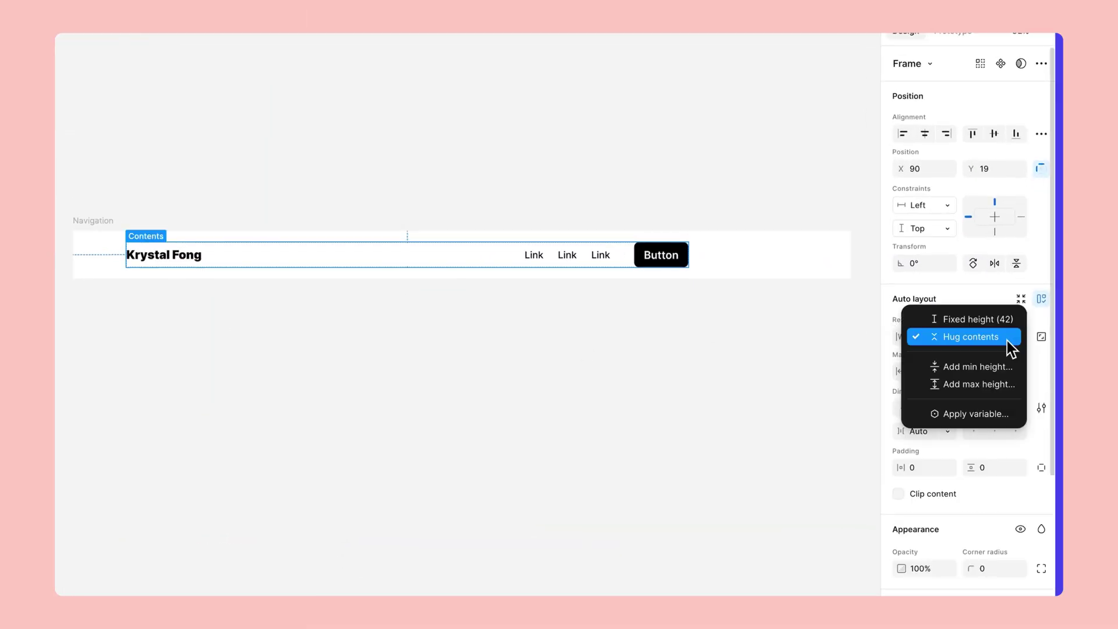
{"action": "left_click", "coordinate": [1004, 337]}
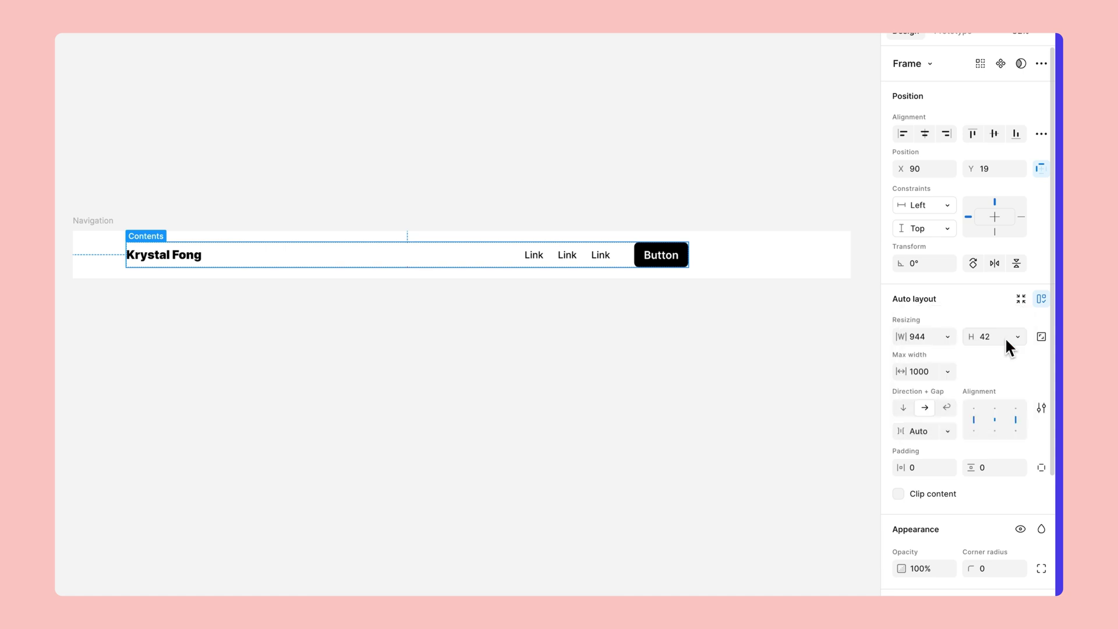
{"action": "left_click", "coordinate": [940, 432]}
{"action": "left_click", "coordinate": [941, 431]}
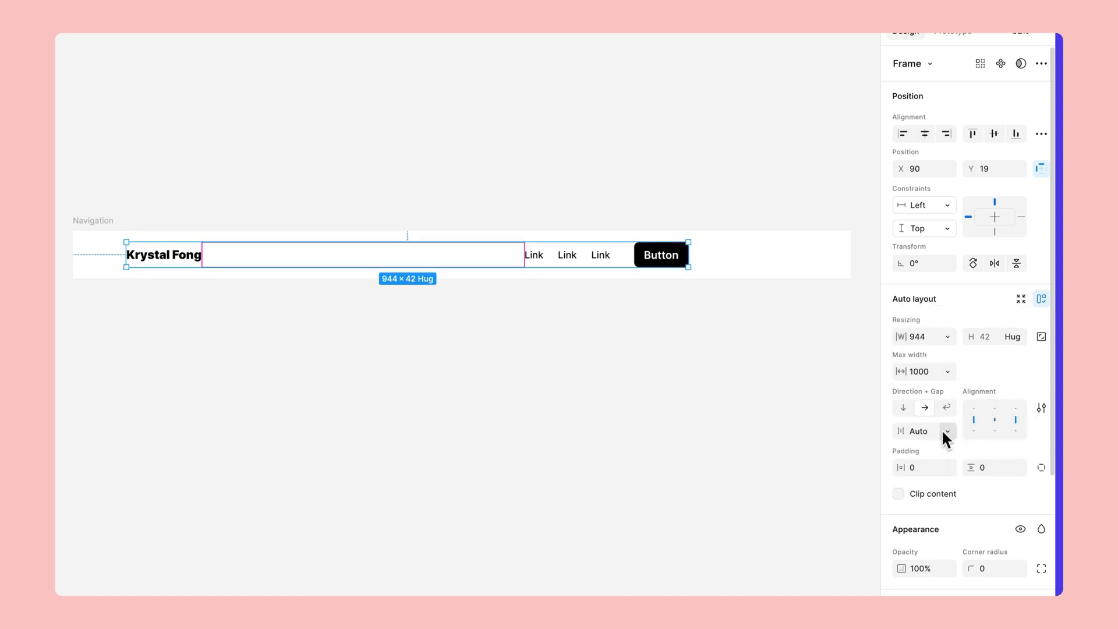